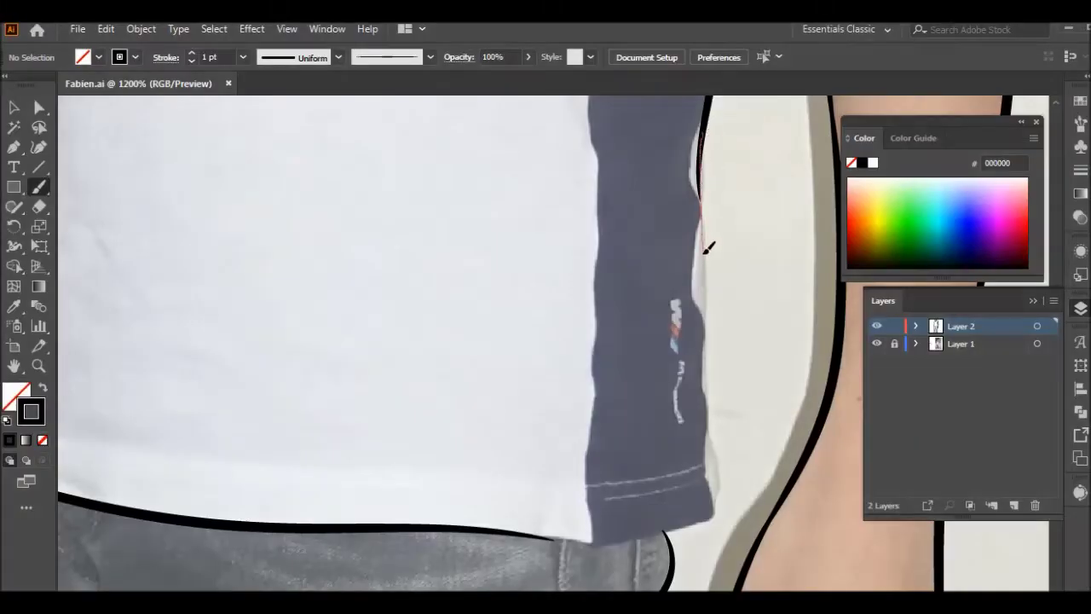
- Scroll the canvas to bring the traced arm and hand into view
{"action": "scroll", "coordinate": [505, 524], "scroll_direction": "down", "scroll_amount": 5}
{"action": "scroll", "coordinate": [312, 324], "scroll_direction": "down", "scroll_amount": 2}
{"action": "scroll", "coordinate": [290, 460], "scroll_direction": "up", "scroll_amount": 5}
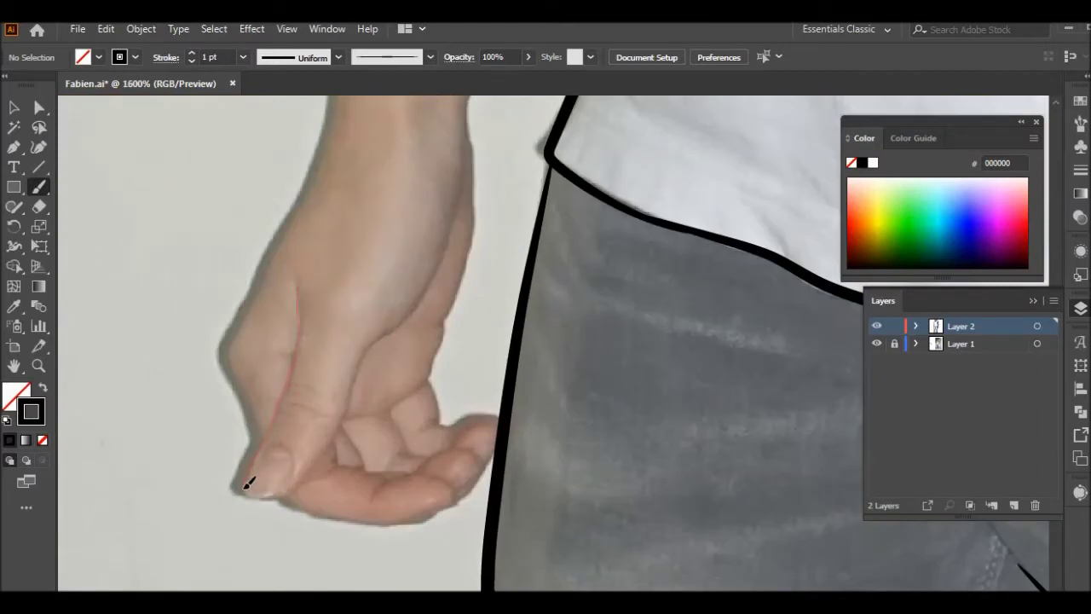
- Outline the thumb, palm, fingers and right edge of the hand with black brush strokes
{"action": "left_click_drag", "start_coordinate": [396, 326], "coordinate": [449, 238]}
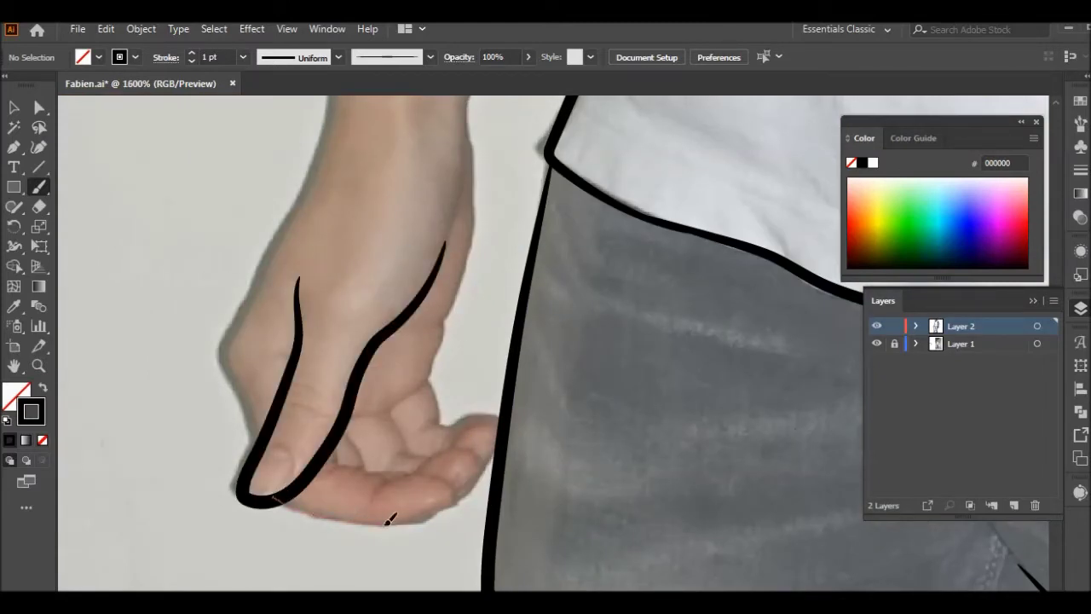
{"action": "left_click_drag", "start_coordinate": [338, 436], "coordinate": [467, 487]}
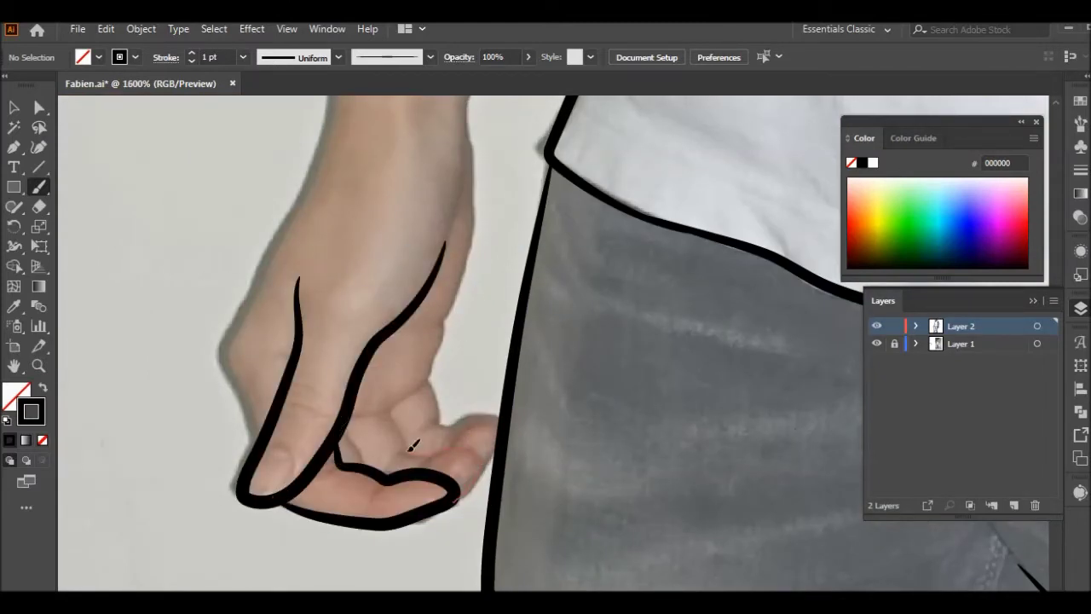
{"action": "left_click_drag", "start_coordinate": [390, 416], "coordinate": [488, 470]}
{"action": "left_click_drag", "start_coordinate": [439, 446], "coordinate": [441, 419]}
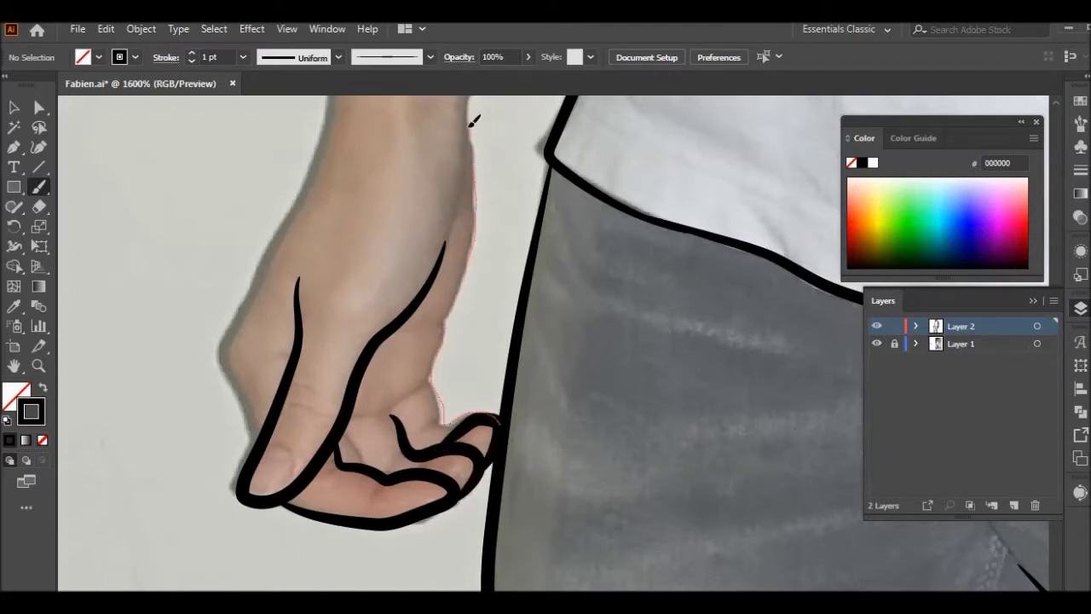
{"action": "left_click_drag", "start_coordinate": [472, 122], "coordinate": [473, 122]}
{"action": "scroll", "coordinate": [260, 541], "scroll_direction": "up", "scroll_amount": 2}
{"action": "left_click_drag", "start_coordinate": [252, 375], "coordinate": [348, 101]}
{"action": "scroll", "coordinate": [307, 426], "scroll_direction": "up", "scroll_amount": 8}
- Nudge an anchor on the hand outline and confirm the Paintbrush options
{"action": "key", "text": "a"}
{"action": "left_click_drag", "start_coordinate": [348, 389], "coordinate": [351, 391]}
{"action": "key", "text": "ctrl+minus"}
{"action": "double_click", "coordinate": [38, 187]}
{"action": "left_click", "coordinate": [588, 426]}
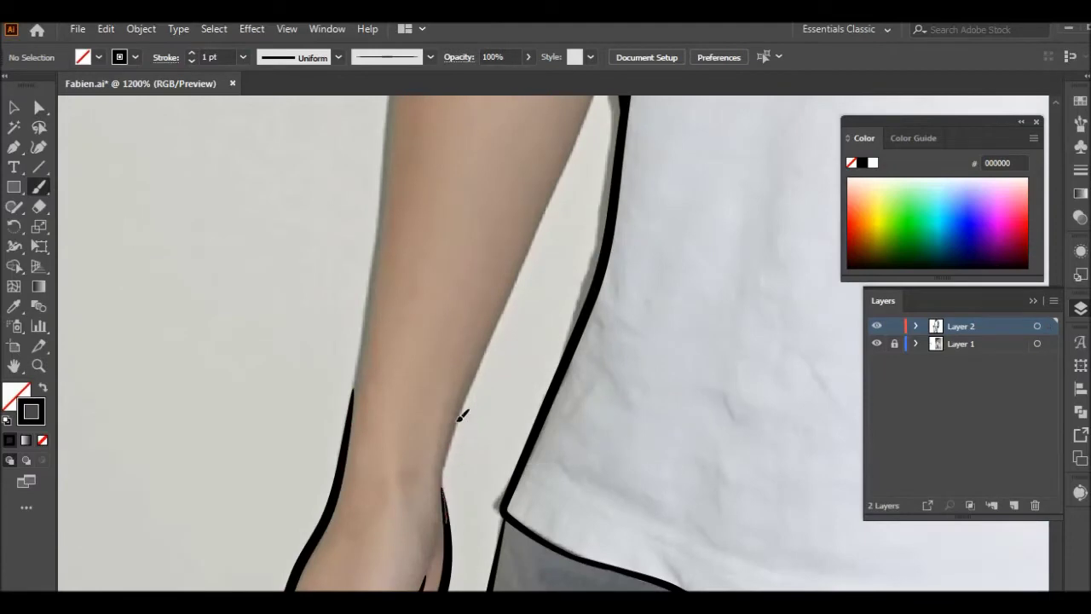
- Adjust anchor points along the forearm outline with Direct Selection
{"action": "key", "text": "a"}
{"action": "left_click_drag", "start_coordinate": [424, 296], "coordinate": [506, 375]}
{"action": "key", "text": "ctrl+plus"}
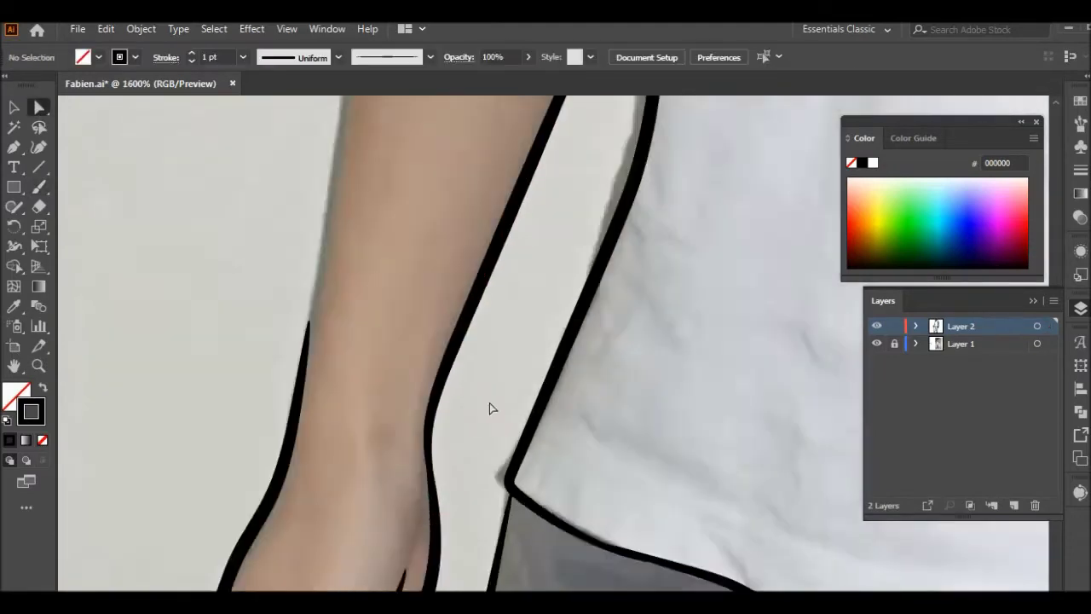
{"action": "key", "text": "b"}
{"action": "key", "text": "ctrl+shift+a"}
{"action": "key", "text": "ctrl+minus"}
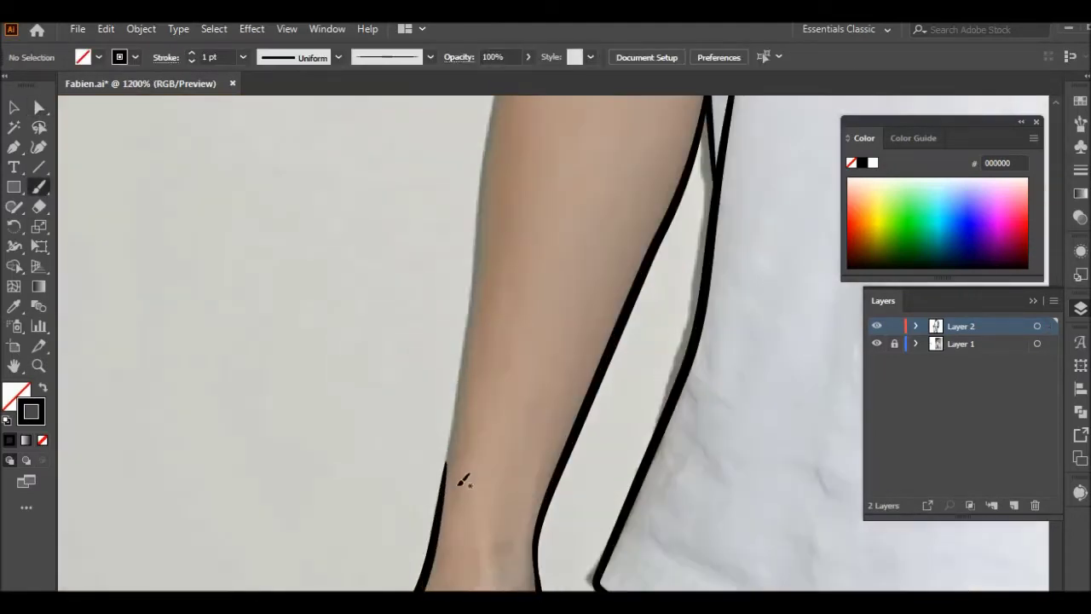
{"action": "key", "text": "a"}
{"action": "left_click_drag", "start_coordinate": [447, 501], "coordinate": [450, 517]}
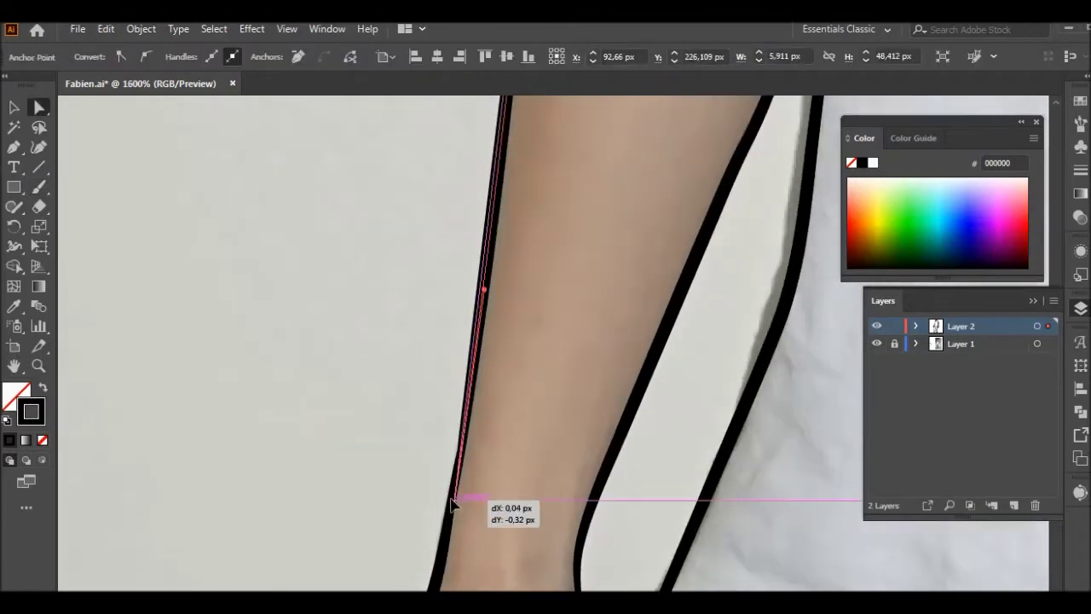
{"action": "key", "text": "ctrl+shift+a"}
{"action": "key", "text": "ctrl+minus"}
{"action": "key", "text": "ctrl+plus"}
{"action": "key", "text": "b"}
- Brush black outlines along the forearm edges
{"action": "left_click_drag", "start_coordinate": [552, 313], "coordinate": [487, 548]}
{"action": "scroll", "coordinate": [486, 548], "scroll_direction": "down", "scroll_amount": 1}
{"action": "left_click_drag", "start_coordinate": [488, 379], "coordinate": [492, 422]}
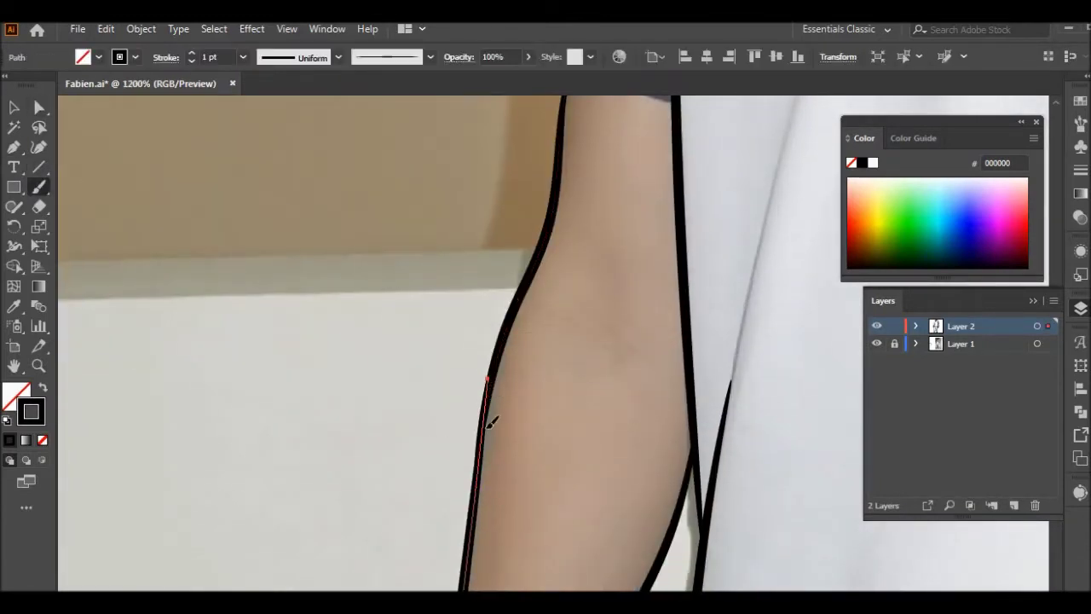
{"action": "key", "text": "ctrl+minus"}
{"action": "key", "text": "ctrl+minus"}
{"action": "scroll", "coordinate": [504, 171], "scroll_direction": "up", "scroll_amount": 3}
{"action": "key", "text": "ctrl+plus"}
{"action": "key", "text": "ctrl+plus"}
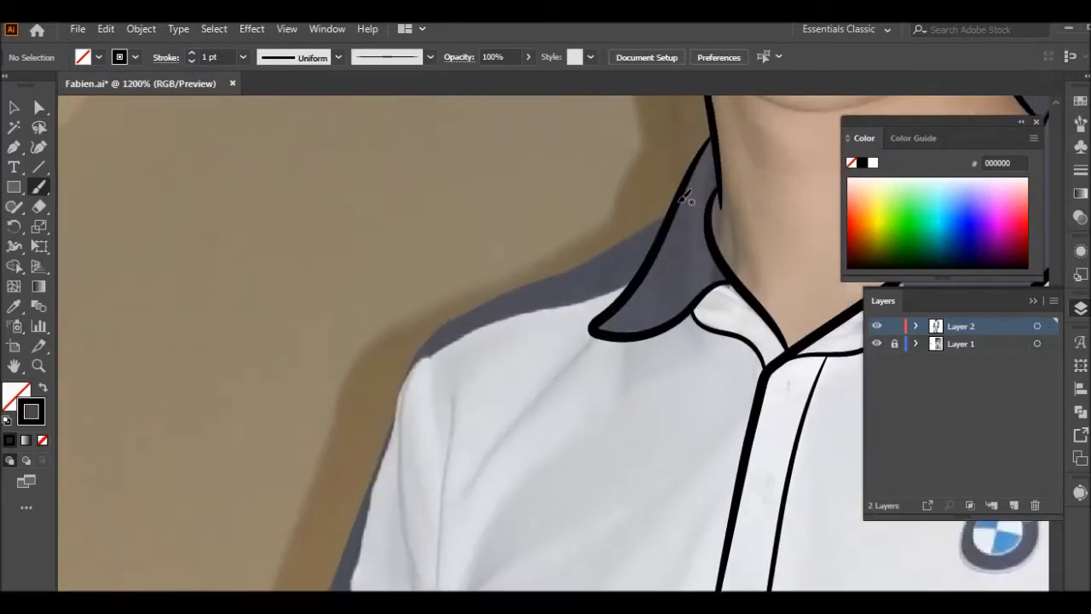
- Trace the shoulder, sleeve edge and shirt side outline down from the collar
{"action": "left_click_drag", "start_coordinate": [680, 203], "coordinate": [486, 301]}
{"action": "scroll", "coordinate": [361, 510], "scroll_direction": "down", "scroll_amount": 5}
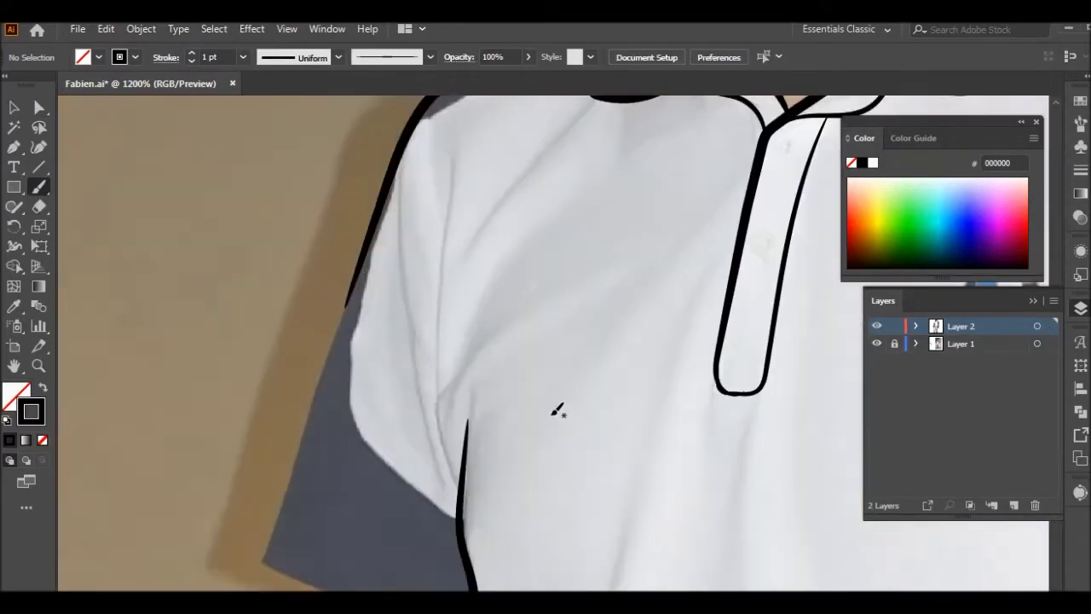
{"action": "left_click_drag", "start_coordinate": [361, 510], "coordinate": [420, 521]}
{"action": "left_click_drag", "start_coordinate": [347, 201], "coordinate": [349, 198]}
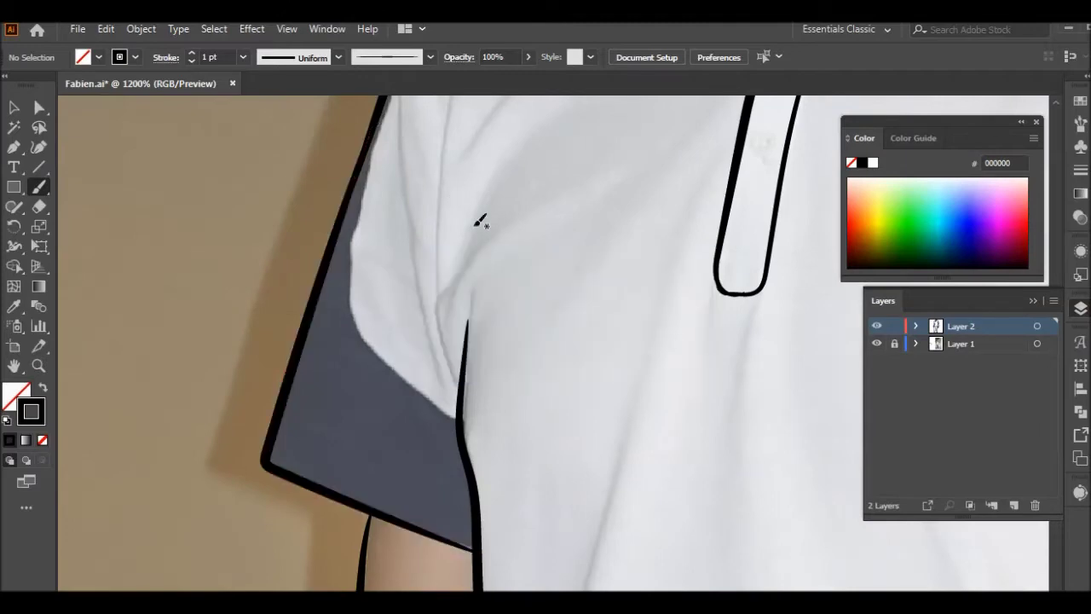
{"action": "scroll", "coordinate": [483, 219], "scroll_direction": "down", "scroll_amount": 5}
{"action": "scroll", "coordinate": [456, 475], "scroll_direction": "up", "scroll_amount": 5}
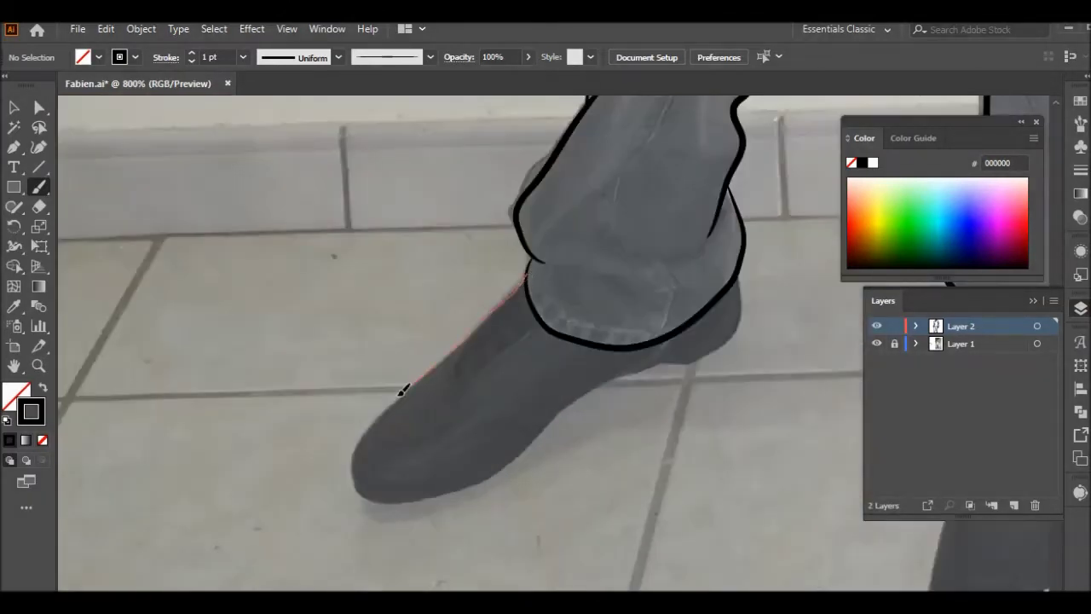
- Outline the right shoe in black from the top to the toe
{"action": "left_click_drag", "start_coordinate": [738, 330], "coordinate": [741, 262]}
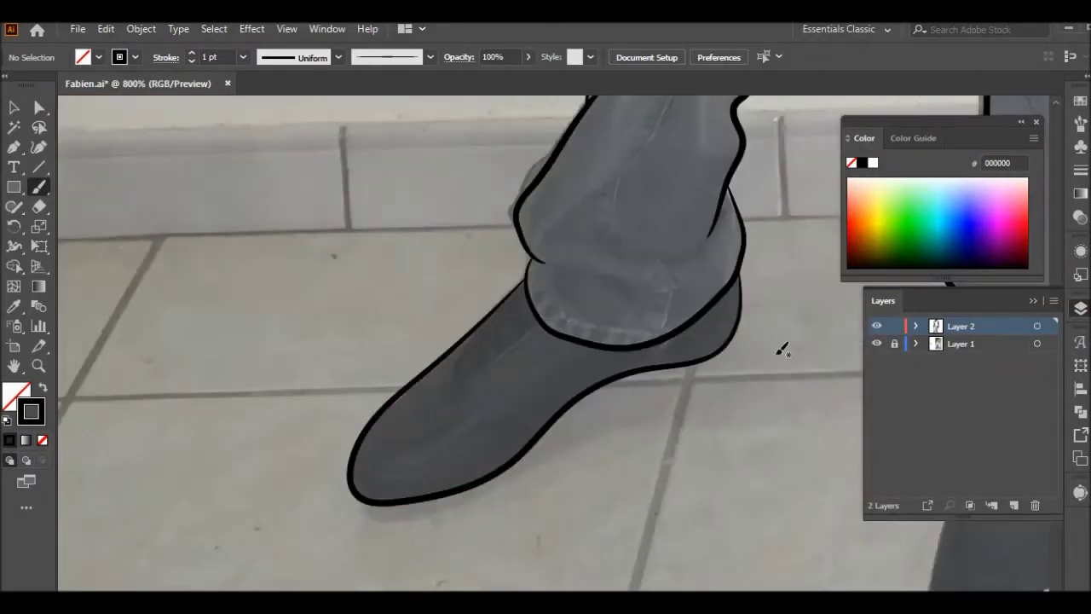
{"action": "scroll", "coordinate": [448, 414], "scroll_direction": "down", "scroll_amount": 3}
{"action": "scroll", "coordinate": [714, 234], "scroll_direction": "up", "scroll_amount": 3}
{"action": "left_click_drag", "start_coordinate": [670, 432], "coordinate": [538, 523]}
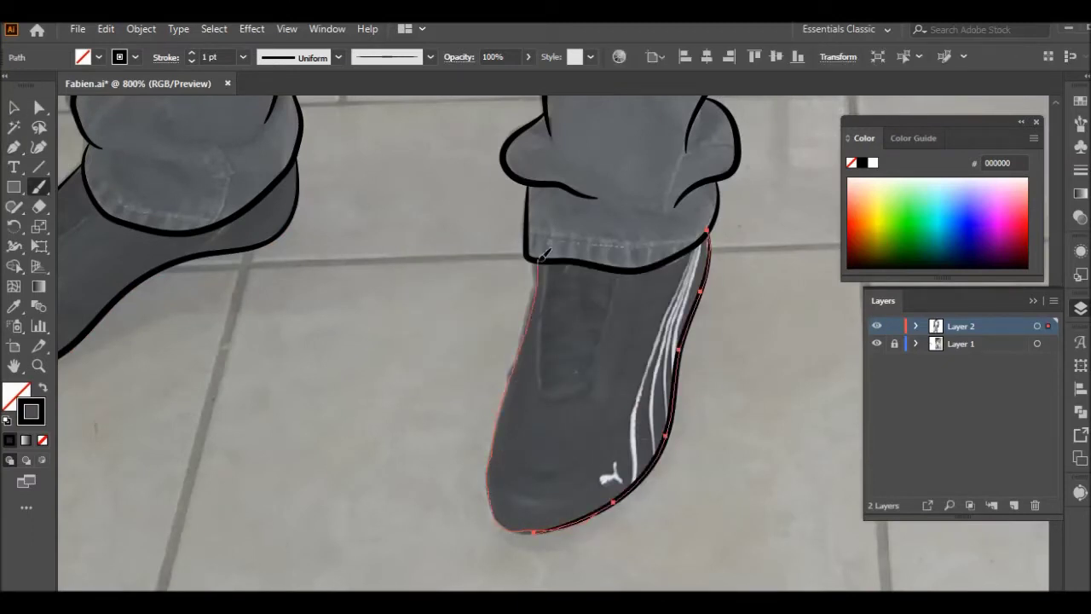
{"action": "key", "text": "ctrl+shift+a"}
{"action": "scroll", "coordinate": [609, 390], "scroll_direction": "down", "scroll_amount": 3}
{"action": "scroll", "coordinate": [647, 350], "scroll_direction": "up", "scroll_amount": 5}
- Lock Layer 2, add Layer 3, and outline the shoe tongue with a thin stroke
{"action": "left_click", "coordinate": [894, 326]}
{"action": "left_click", "coordinate": [1013, 505]}
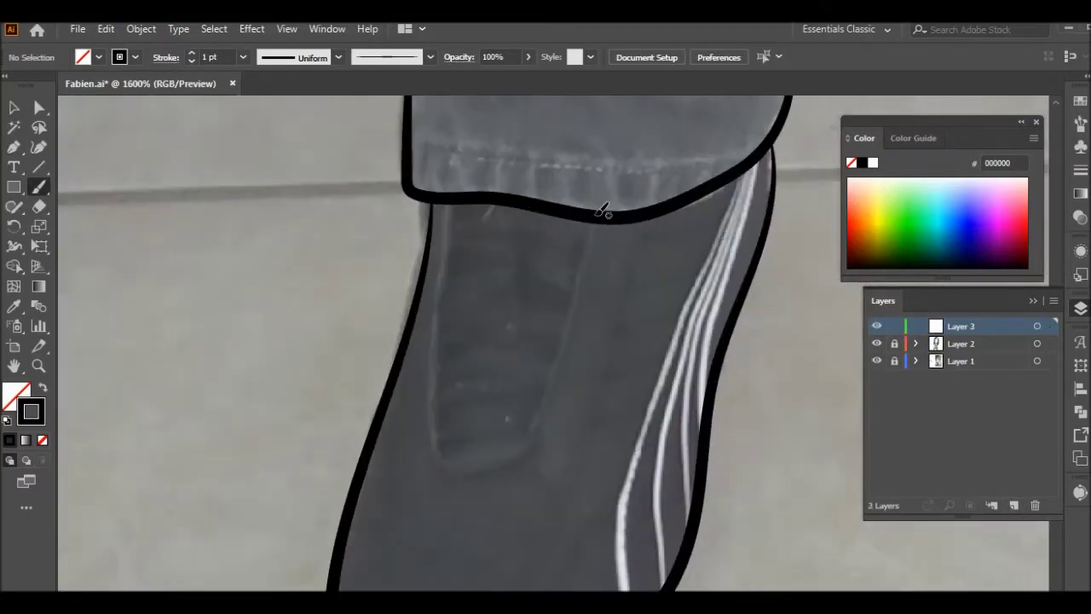
{"action": "left_click_drag", "start_coordinate": [454, 199], "coordinate": [447, 205]}
{"action": "scroll", "coordinate": [586, 275], "scroll_direction": "up", "scroll_amount": 3}
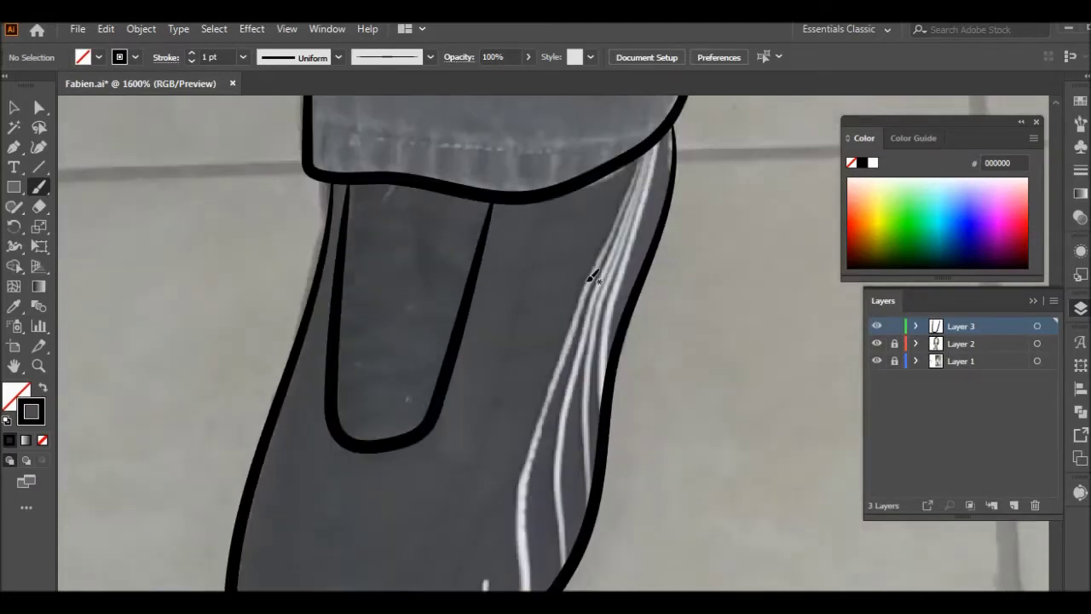
{"action": "key", "text": "v"}
{"action": "key", "text": "b"}
- Draw ten thin lace lines across the shoe tongue
{"action": "left_click_drag", "start_coordinate": [426, 494], "coordinate": [339, 500]}
{"action": "left_click_drag", "start_coordinate": [337, 465], "coordinate": [445, 441]}
{"action": "left_click_drag", "start_coordinate": [339, 411], "coordinate": [450, 417]}
{"action": "left_click_drag", "start_coordinate": [339, 389], "coordinate": [452, 407]}
{"action": "left_click_drag", "start_coordinate": [381, 389], "coordinate": [464, 373]}
{"action": "left_click_drag", "start_coordinate": [343, 342], "coordinate": [473, 337]}
{"action": "left_click_drag", "start_coordinate": [343, 317], "coordinate": [476, 324]}
{"action": "left_click_drag", "start_coordinate": [345, 293], "coordinate": [485, 282]}
{"action": "left_click_drag", "start_coordinate": [347, 275], "coordinate": [426, 264]}
{"action": "left_click_drag", "start_coordinate": [409, 413], "coordinate": [415, 409]}
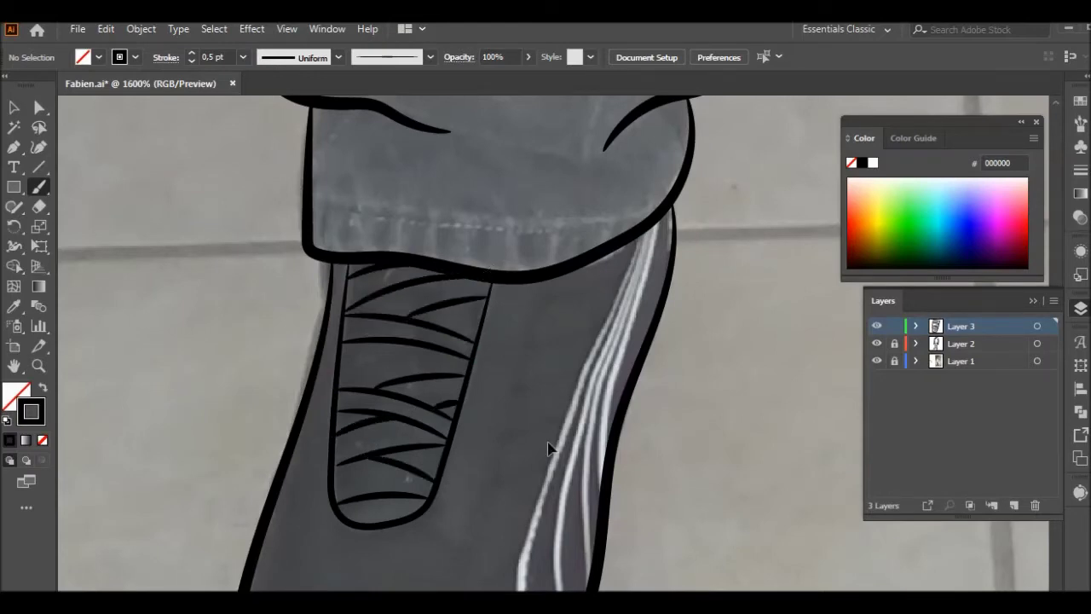
- Trace a stroke along the shoe's stripe and adjust one of its anchors
{"action": "key", "text": "ctrl+minus"}
{"action": "scroll", "coordinate": [601, 390], "scroll_direction": "down", "scroll_amount": 1}
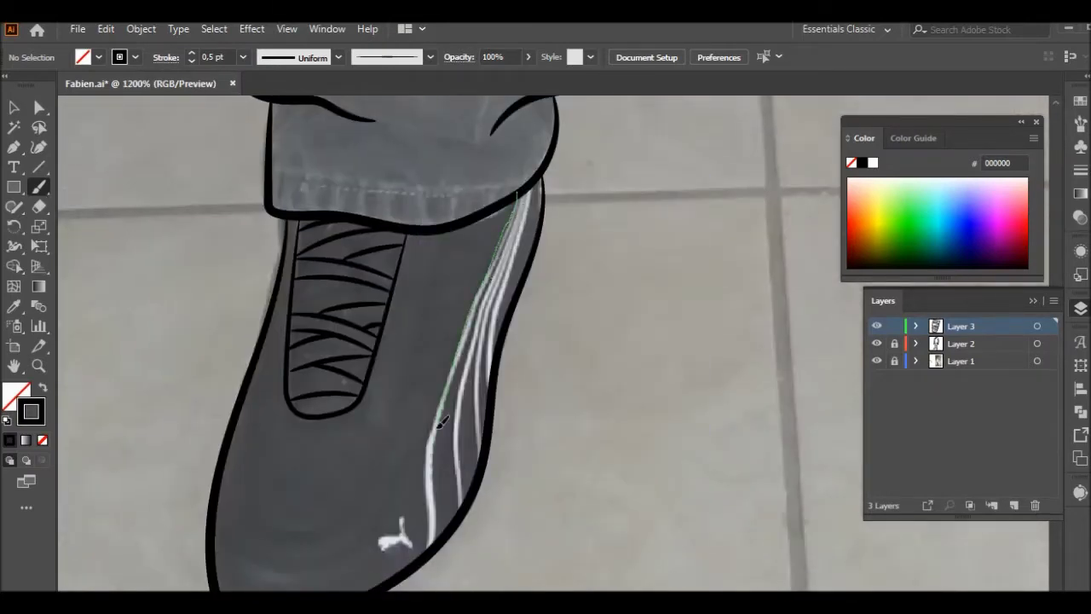
{"action": "left_click_drag", "start_coordinate": [518, 193], "coordinate": [511, 228]}
{"action": "left_click_drag", "start_coordinate": [441, 510], "coordinate": [433, 535]}
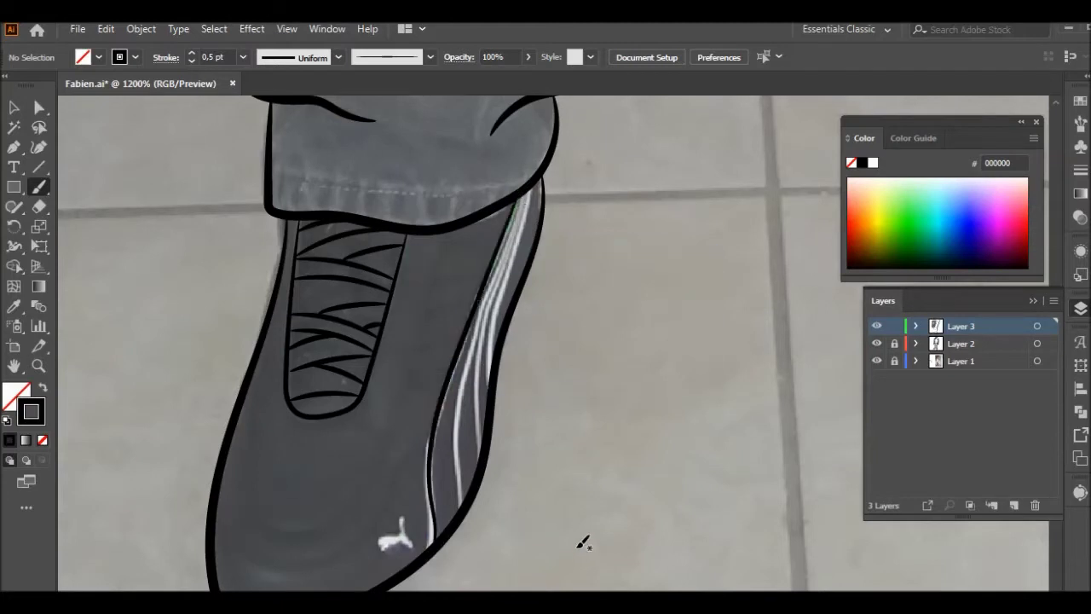
{"action": "key", "text": "a"}
{"action": "left_click", "coordinate": [430, 486]}
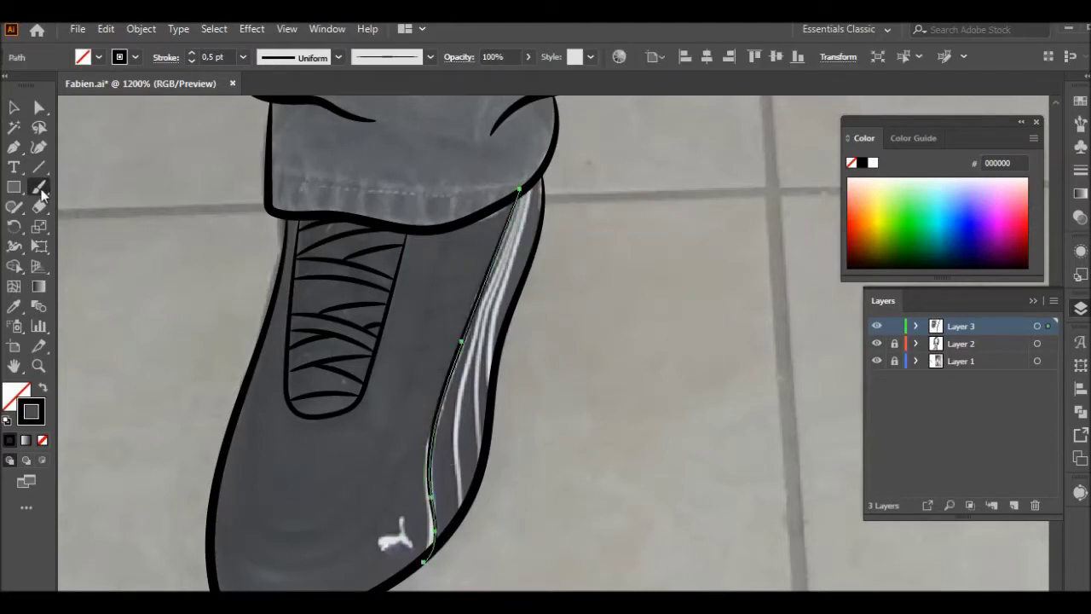
{"action": "key", "text": "ctrl+plus"}
{"action": "left_click_drag", "start_coordinate": [417, 451], "coordinate": [415, 469]}
{"action": "key", "text": "v"}
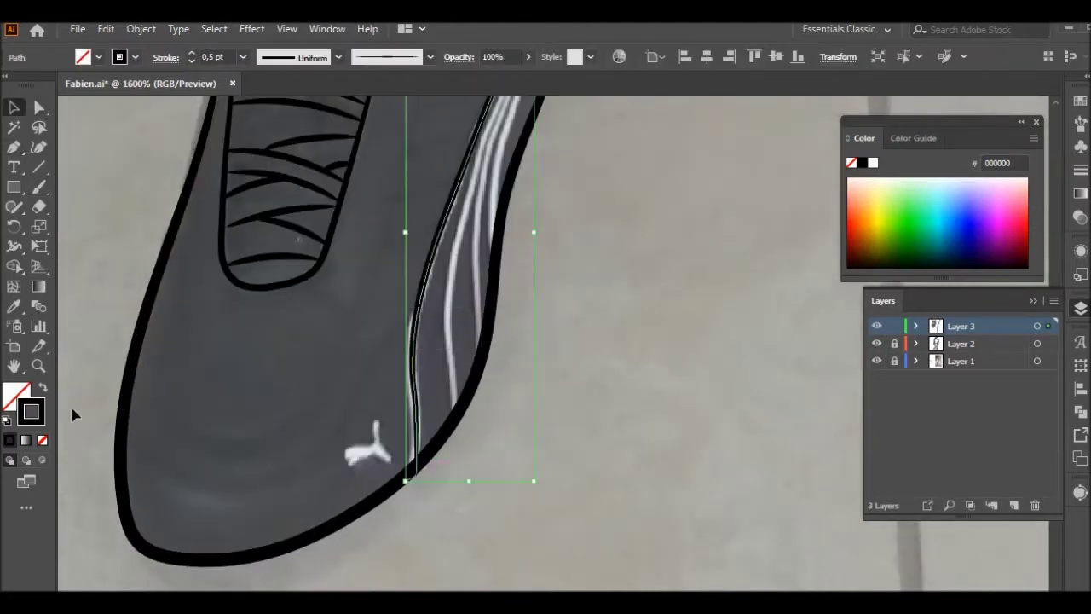
- Move Layer 3 below Layer 2 in the Layers panel
{"action": "scroll", "coordinate": [679, 361], "scroll_direction": "up", "scroll_amount": 1}
{"action": "left_click_drag", "start_coordinate": [960, 325], "coordinate": [897, 342]}
{"action": "key", "text": "b"}
{"action": "key", "text": "ctrl+minus"}
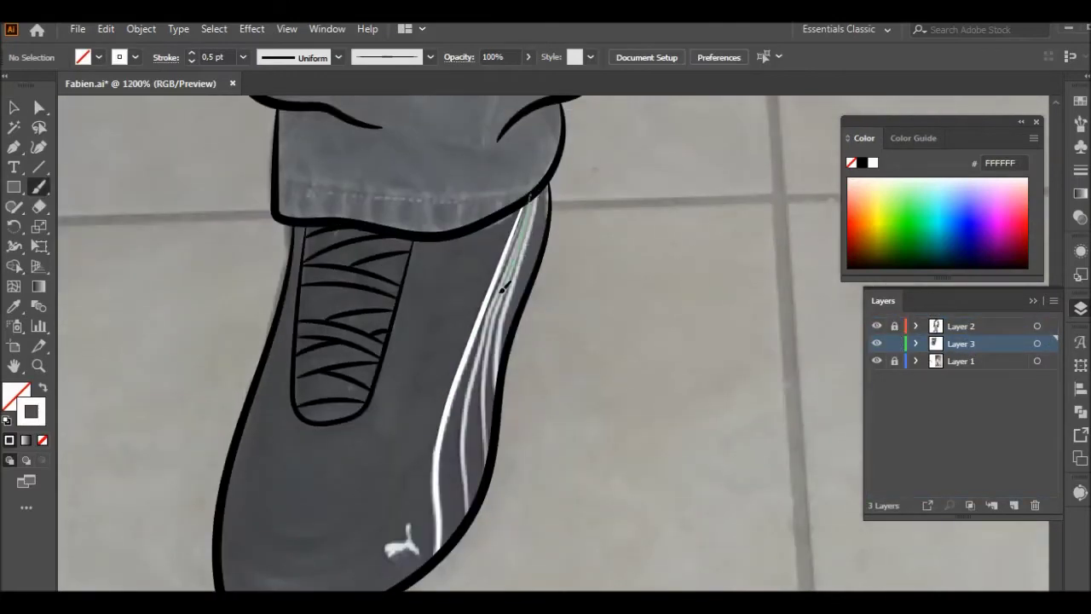
- Paint white strokes along the right shoe's stripes
{"action": "left_click_drag", "start_coordinate": [467, 515], "coordinate": [489, 383]}
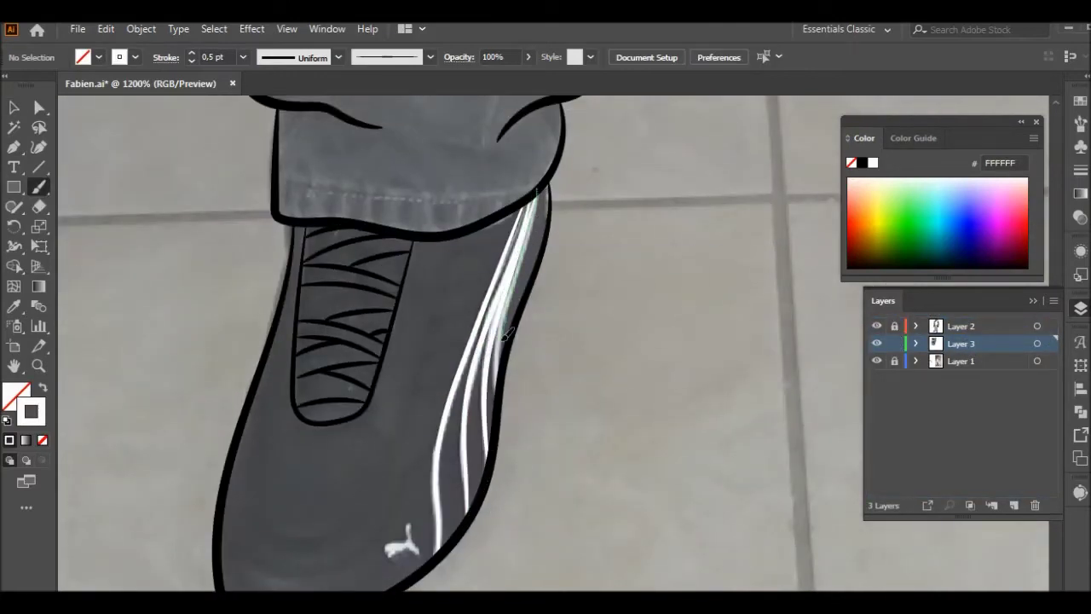
{"action": "key", "text": "ctrl+minus"}
{"action": "key", "text": "ctrl+minus"}
{"action": "key", "text": "ctrl+minus"}
{"action": "key", "text": "ctrl+plus"}
{"action": "key", "text": "ctrl+plus"}
{"action": "key", "text": "ctrl+plus"}
{"action": "left_click_drag", "start_coordinate": [294, 436], "coordinate": [427, 388]}
{"action": "scroll", "coordinate": [426, 383], "scroll_direction": "up", "scroll_amount": 1}
{"action": "left_click_drag", "start_coordinate": [511, 200], "coordinate": [440, 421]}
{"action": "left_click_drag", "start_coordinate": [426, 444], "coordinate": [327, 474]}
{"action": "key", "text": "ctrl+minus"}
{"action": "key", "text": "ctrl+minus"}
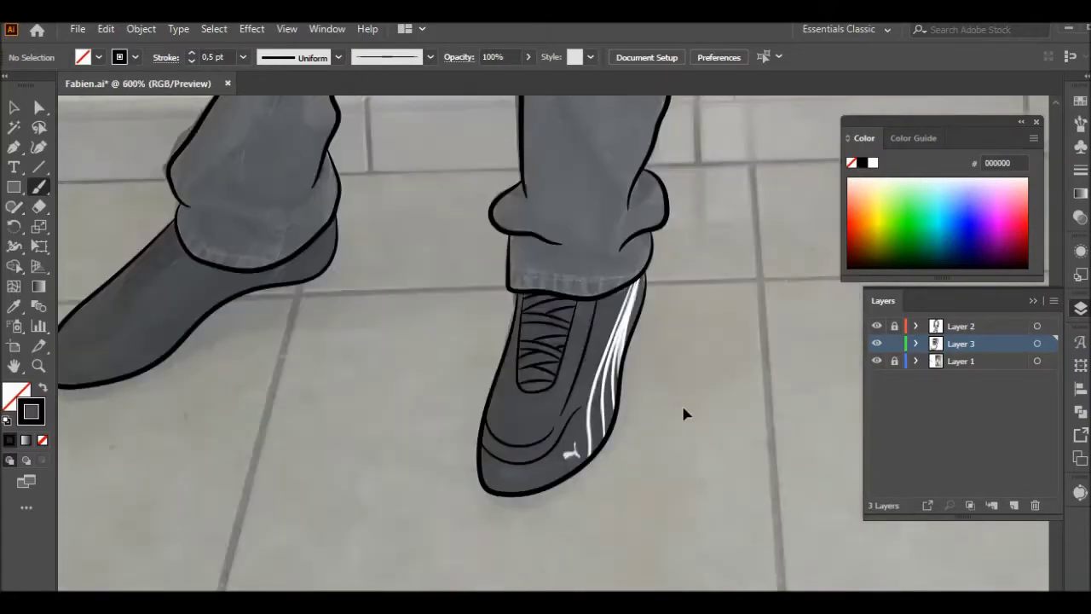
- Trace the shoe's Puma logo with the Pencil tool and fill it white
{"action": "key", "text": "ctrl+plus"}
{"action": "key", "text": "ctrl+plus"}
{"action": "key", "text": "ctrl+plus"}
{"action": "key", "text": "ctrl+plus"}
{"action": "left_click", "coordinate": [14, 206]}
{"action": "left_click", "coordinate": [85, 224]}
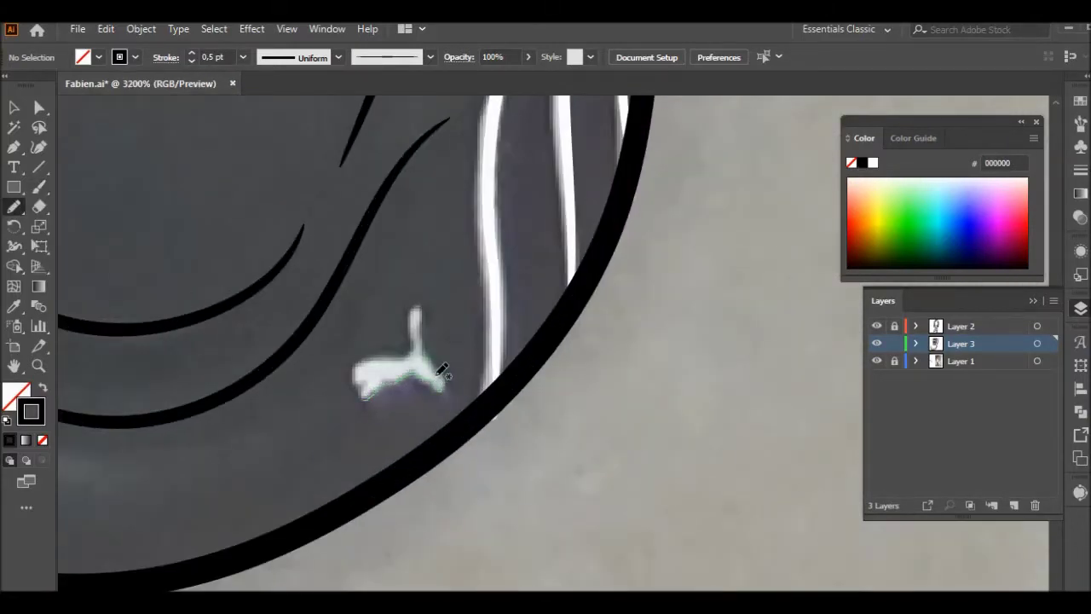
{"action": "key", "text": "shift+x"}
{"action": "key", "text": "v"}
{"action": "left_click", "coordinate": [426, 361]}
{"action": "key", "text": "ctrl+minus"}
{"action": "key", "text": "ctrl+minus"}
{"action": "key", "text": "ctrl+minus"}
- Brush four crease lines on the left shoe from toe to heel
{"action": "key", "text": "ctrl+plus"}
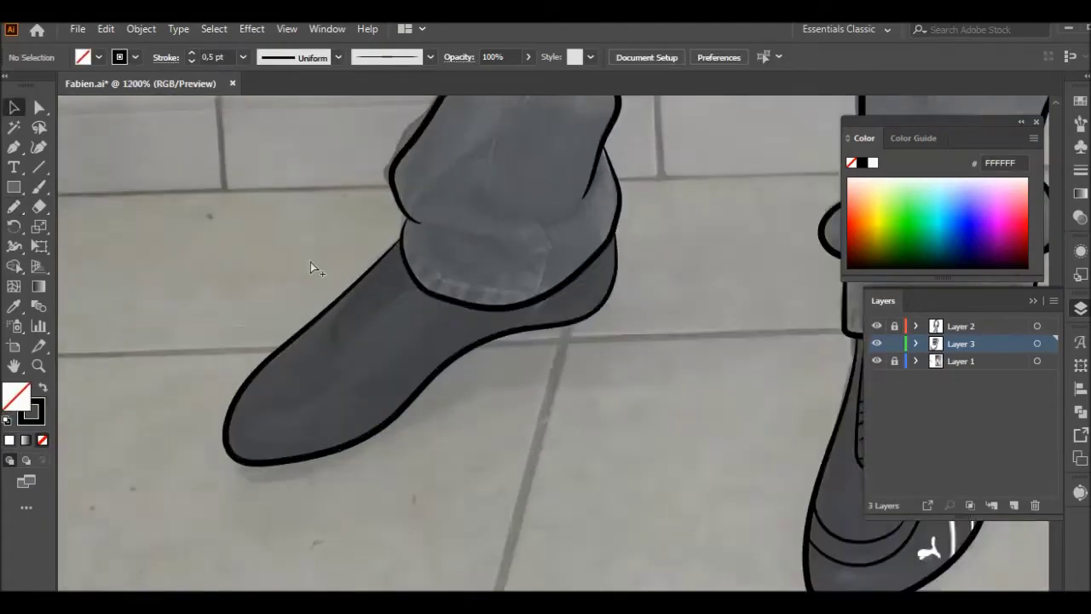
{"action": "key", "text": "ctrl+plus"}
{"action": "key", "text": "b"}
{"action": "left_click_drag", "start_coordinate": [362, 372], "coordinate": [494, 307]}
{"action": "scroll", "coordinate": [244, 409], "scroll_direction": "down", "scroll_amount": 1}
{"action": "left_click_drag", "start_coordinate": [256, 413], "coordinate": [502, 255]}
{"action": "mouse_move", "coordinate": [196, 392]}
{"action": "left_mouse_down"}
{"action": "mouse_move", "coordinate": [218, 441]}
{"action": "mouse_move", "coordinate": [346, 409]}
{"action": "left_mouse_up"}
{"action": "mouse_move", "coordinate": [372, 396]}
{"action": "left_mouse_down"}
{"action": "mouse_move", "coordinate": [463, 324]}
{"action": "mouse_move", "coordinate": [578, 264]}
{"action": "left_mouse_up"}
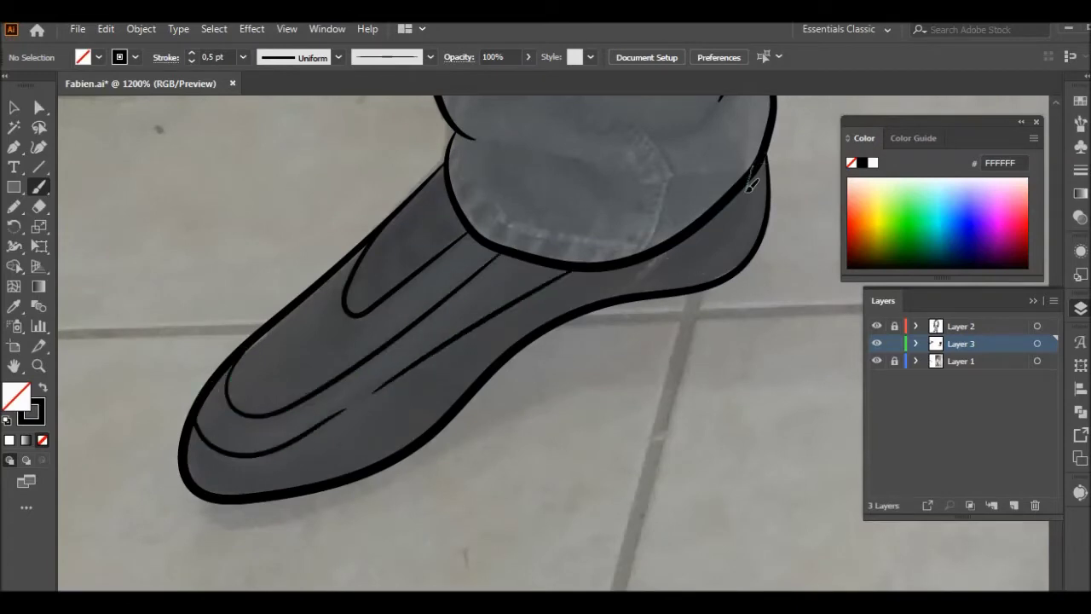
{"action": "right_click", "coordinate": [654, 200]}
{"action": "key", "text": "Escape"}
{"action": "key", "text": "ctrl+minus"}
{"action": "key", "text": "ctrl+minus"}
{"action": "key", "text": "ctrl+minus"}
- Lock Layer 3, unlock Layer 2 and make it the active layer
{"action": "key", "text": "v"}
{"action": "key", "text": "ctrl+minus"}
{"action": "key", "text": "ctrl+minus"}
{"action": "left_click", "coordinate": [893, 343]}
{"action": "left_click", "coordinate": [894, 326]}
{"action": "left_click", "coordinate": [960, 325]}
- Set the brush stroke weight to 0.25 pt and confirm the Paintbrush options
{"action": "key", "text": "b"}
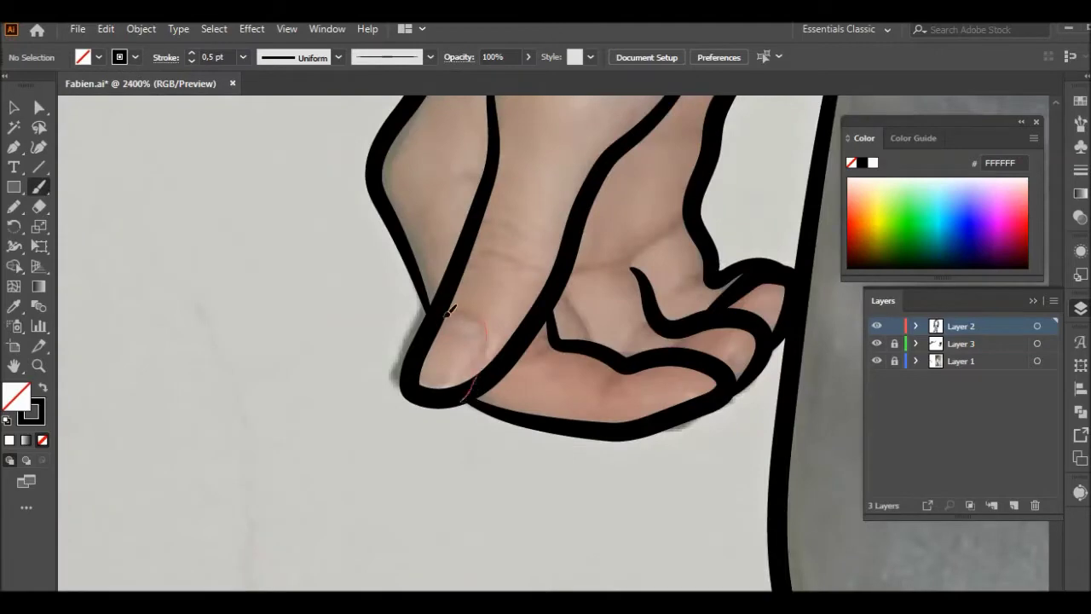
{"action": "scroll", "coordinate": [458, 350], "scroll_direction": "up", "scroll_amount": 2}
{"action": "scroll", "coordinate": [654, 369], "scroll_direction": "up", "scroll_amount": 5}
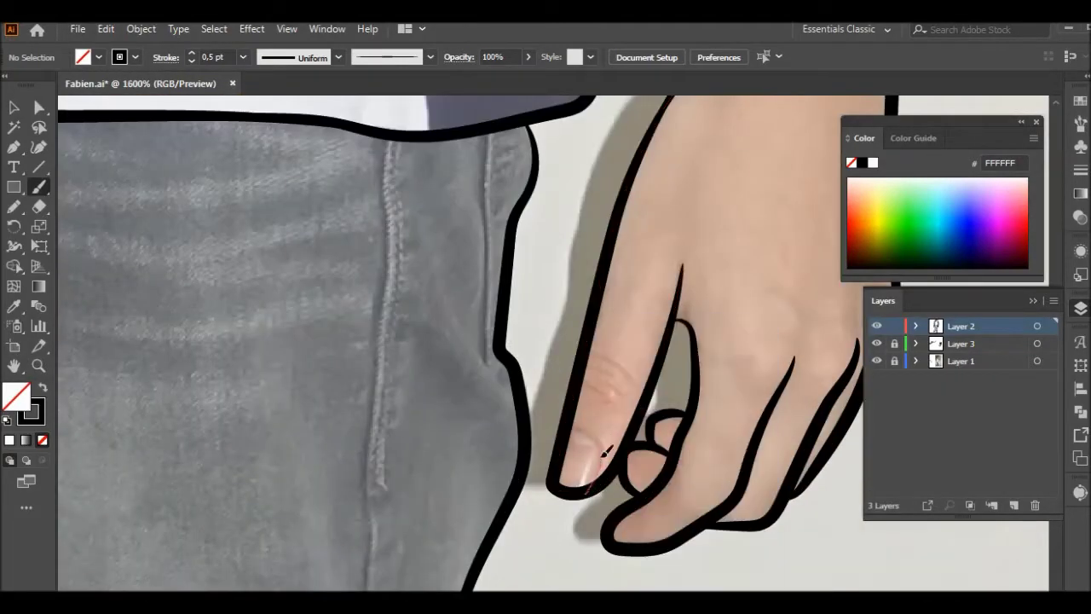
{"action": "scroll", "coordinate": [530, 328], "scroll_direction": "down", "scroll_amount": 7}
{"action": "left_click", "coordinate": [243, 57]}
{"action": "left_click", "coordinate": [264, 73]}
{"action": "scroll", "coordinate": [577, 260], "scroll_direction": "up", "scroll_amount": 5}
{"action": "double_click", "coordinate": [38, 187]}
{"action": "left_click", "coordinate": [599, 438]}
- Trace the shoulder panel, collar-to-shoulder seam and inner sleeve edge with thin lines
{"action": "left_click_drag", "start_coordinate": [390, 522], "coordinate": [415, 506]}
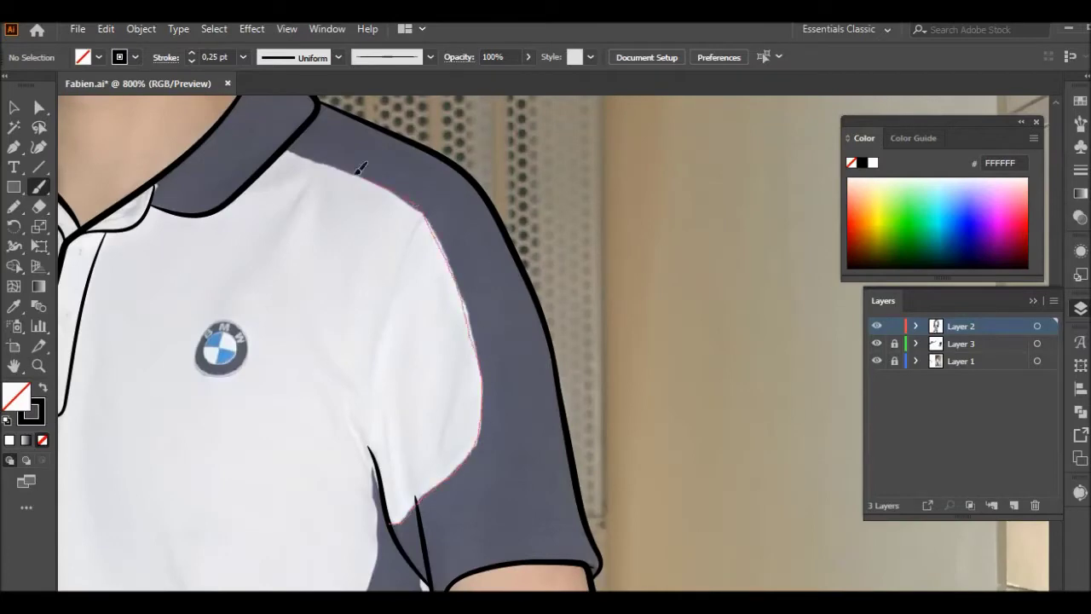
{"action": "scroll", "coordinate": [738, 359], "scroll_direction": "down", "scroll_amount": 3}
{"action": "scroll", "coordinate": [225, 360], "scroll_direction": "up", "scroll_amount": 5}
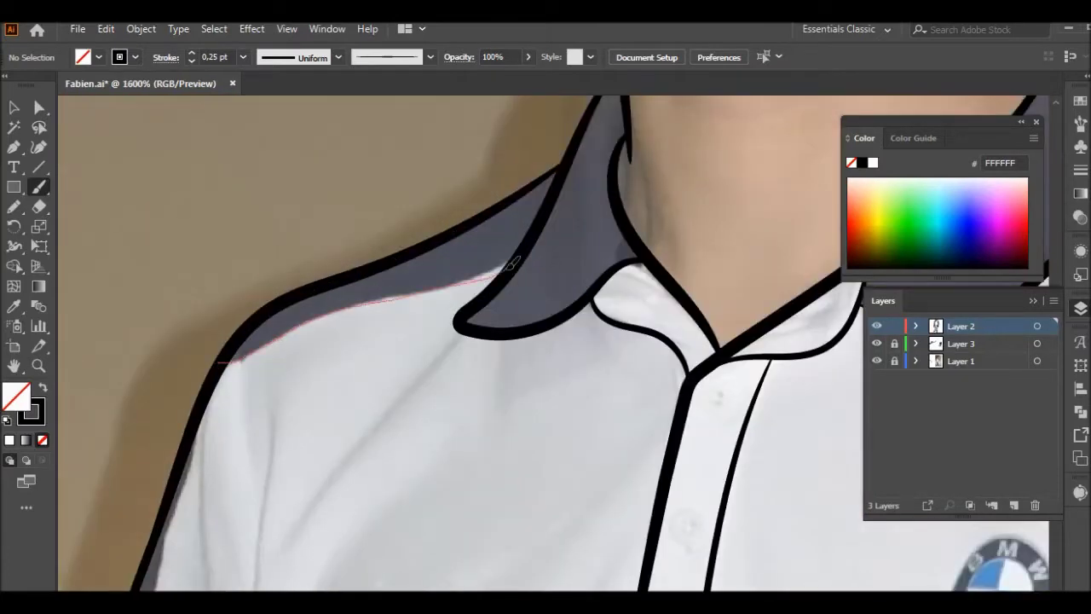
{"action": "scroll", "coordinate": [511, 264], "scroll_direction": "down", "scroll_amount": 3}
{"action": "scroll", "coordinate": [414, 458], "scroll_direction": "up", "scroll_amount": 4}
{"action": "left_click_drag", "start_coordinate": [310, 101], "coordinate": [309, 132]}
{"action": "left_click_drag", "start_coordinate": [271, 368], "coordinate": [368, 459]}
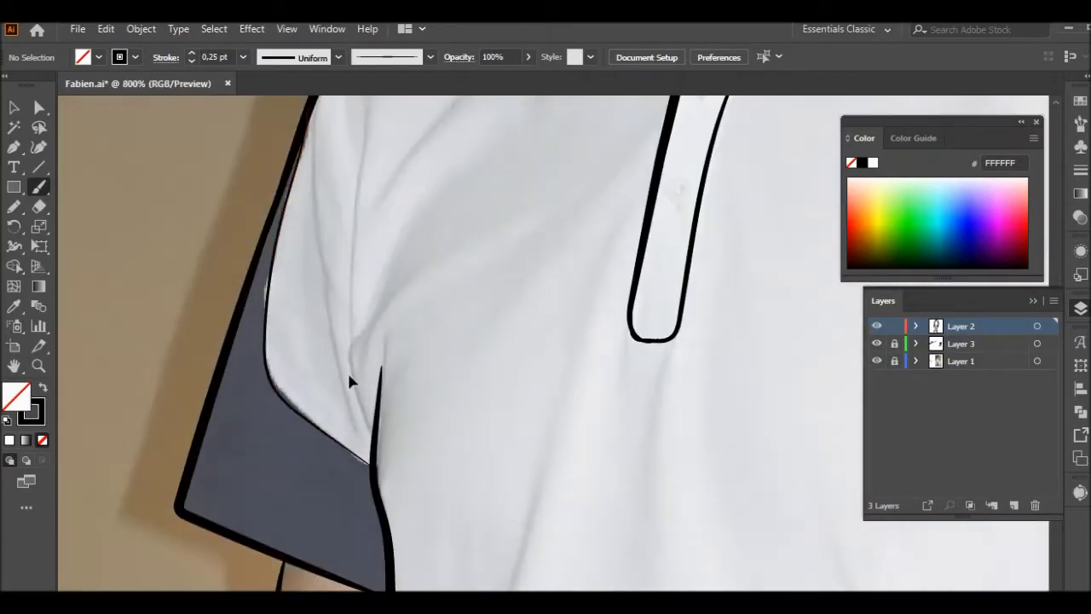
{"action": "scroll", "coordinate": [353, 382], "scroll_direction": "down", "scroll_amount": 3}
{"action": "scroll", "coordinate": [590, 294], "scroll_direction": "up", "scroll_amount": 3}
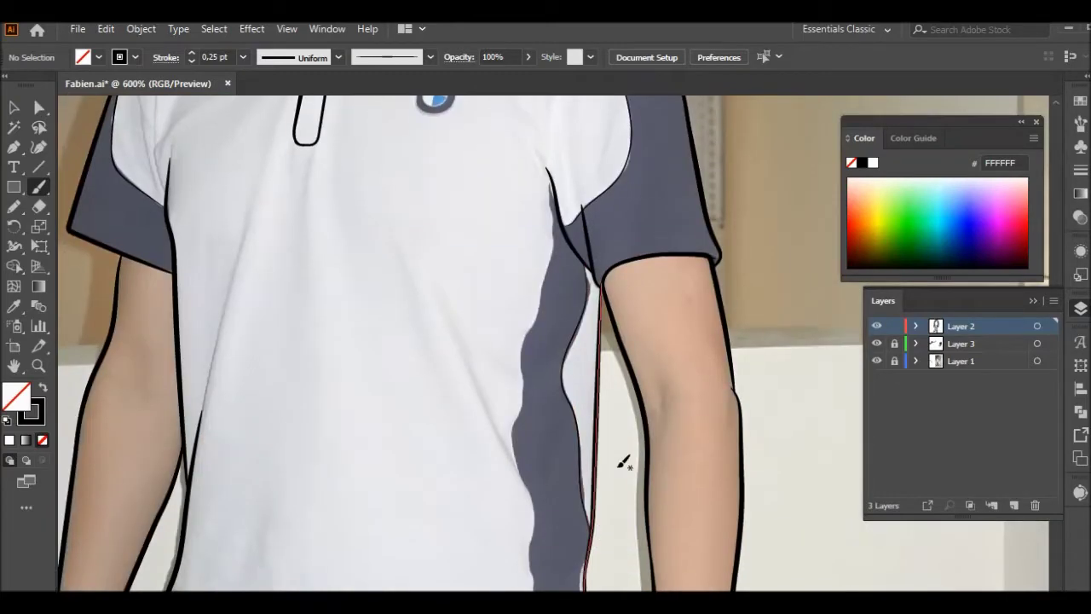
- Trace the dark side panel edge up and down the shirt, then deselect it
{"action": "left_click_drag", "start_coordinate": [584, 486], "coordinate": [555, 194]}
{"action": "left_click_drag", "start_coordinate": [517, 399], "coordinate": [532, 549]}
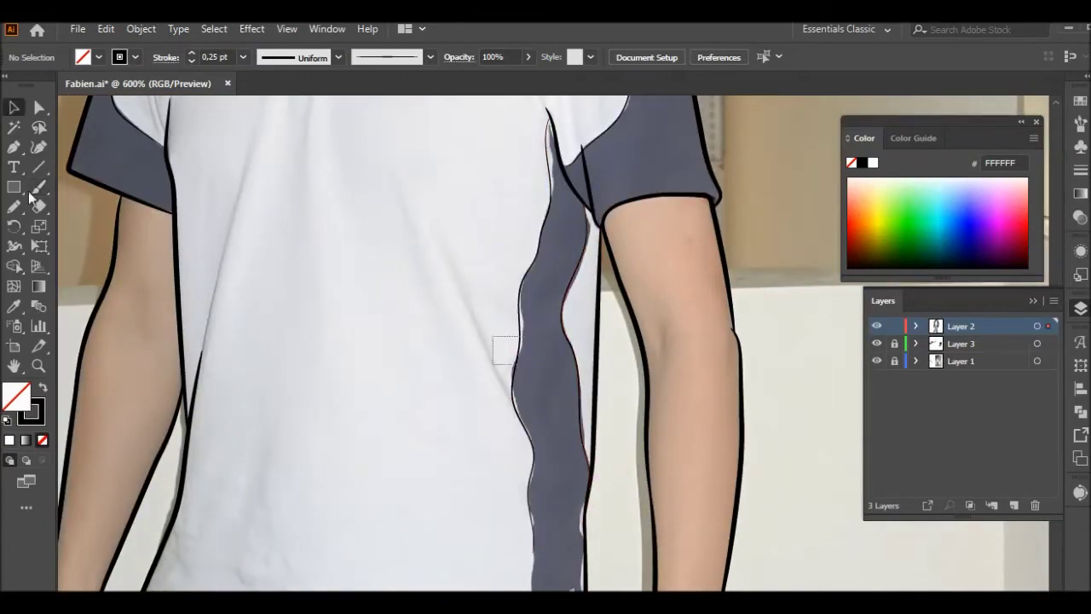
{"action": "left_click", "coordinate": [608, 361], "text": "ctrl"}
{"action": "scroll", "coordinate": [608, 361], "scroll_direction": "down", "scroll_amount": 5}
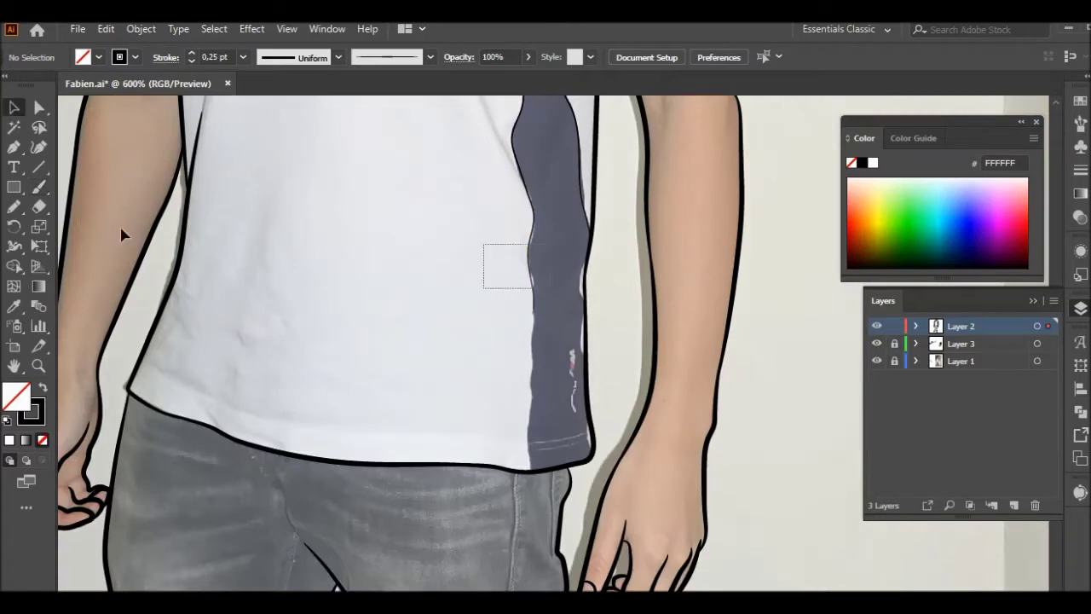
{"action": "left_click", "coordinate": [537, 297], "text": "ctrl"}
{"action": "left_click", "coordinate": [589, 256], "text": "ctrl"}
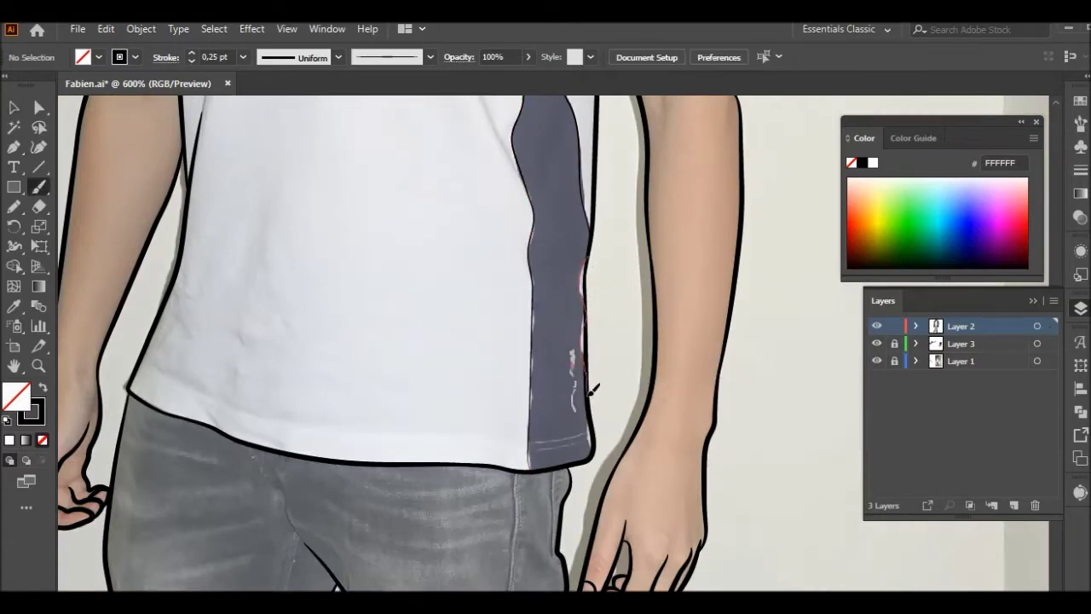
{"action": "scroll", "coordinate": [653, 339], "scroll_direction": "down", "scroll_amount": 3}
{"action": "scroll", "coordinate": [657, 292], "scroll_direction": "up", "scroll_amount": 3}
- Select the sleeve outline path and check the Select Similar options
{"action": "key", "text": "v"}
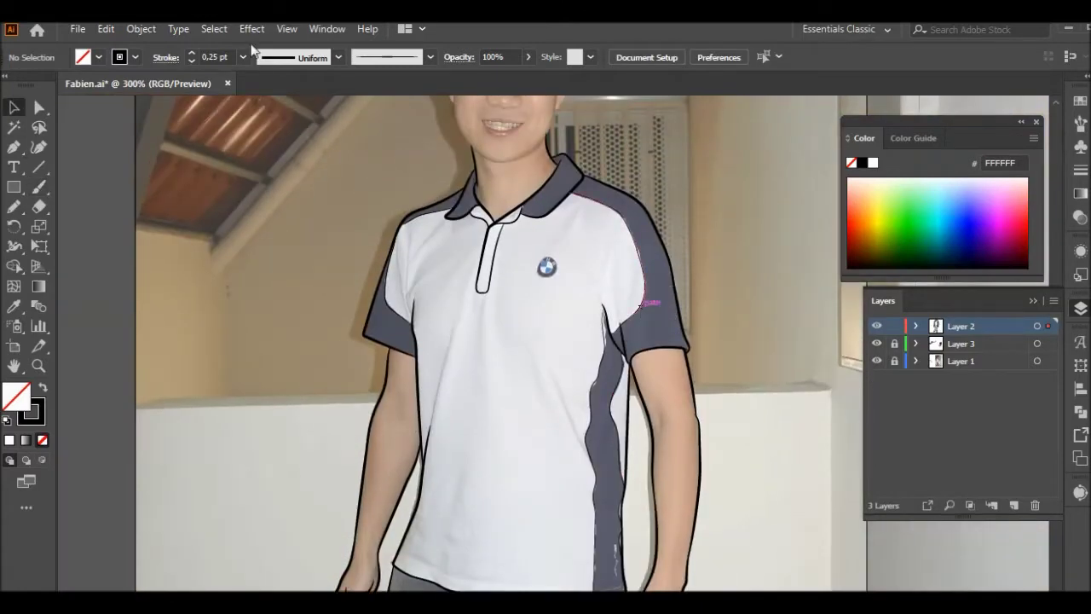
{"action": "left_click", "coordinate": [646, 298]}
{"action": "left_click", "coordinate": [214, 29]}
{"action": "left_click", "coordinate": [476, 243]}
{"action": "key", "text": "b"}
- Draw thin black crease lines on the left trouser cuff and inner leg
{"action": "scroll", "coordinate": [589, 336], "scroll_direction": "down", "scroll_amount": 5}
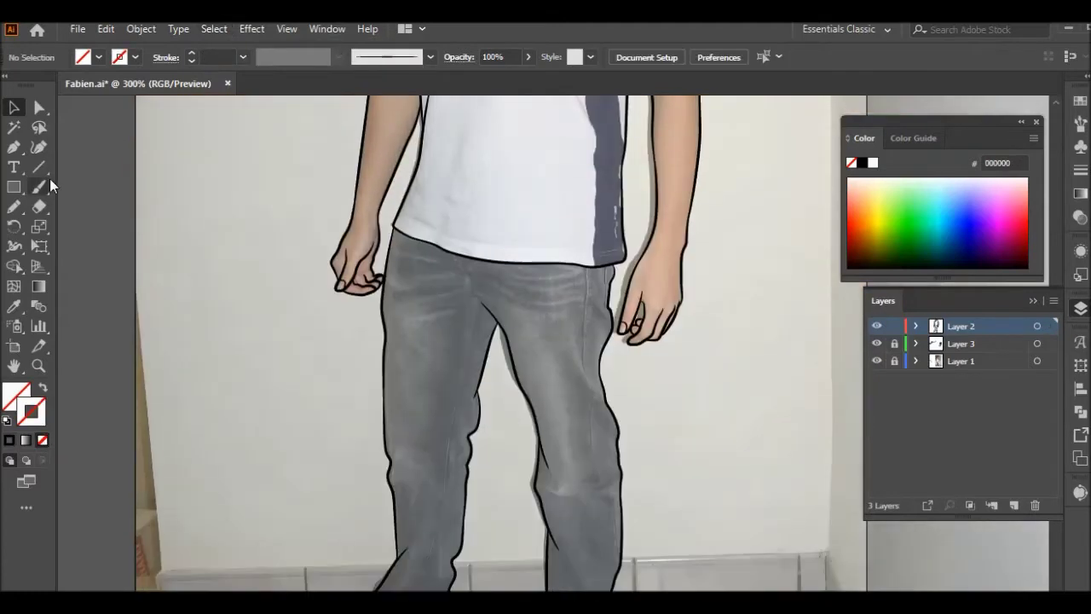
{"action": "scroll", "coordinate": [426, 545], "scroll_direction": "up", "scroll_amount": 3, "text": "alt"}
{"action": "scroll", "coordinate": [426, 546], "scroll_direction": "down", "scroll_amount": 3}
{"action": "left_click_drag", "start_coordinate": [400, 439], "coordinate": [421, 521]}
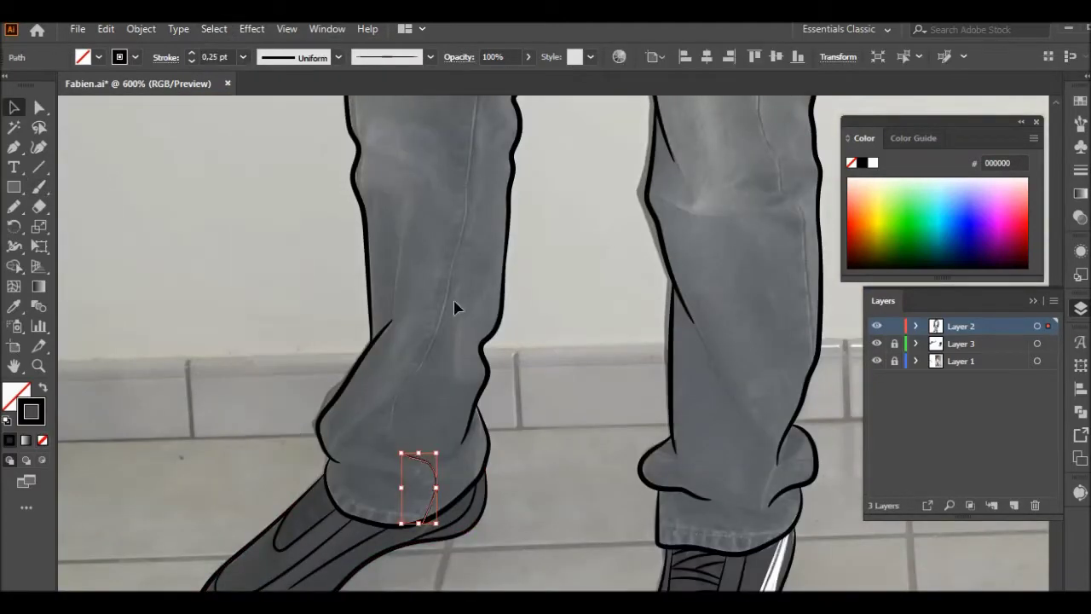
{"action": "key", "text": "ctrl+shift+a"}
{"action": "scroll", "coordinate": [487, 317], "scroll_direction": "up", "scroll_amount": 3}
{"action": "scroll", "coordinate": [499, 329], "scroll_direction": "up", "scroll_amount": 3}
{"action": "scroll", "coordinate": [525, 284], "scroll_direction": "up", "scroll_amount": 3}
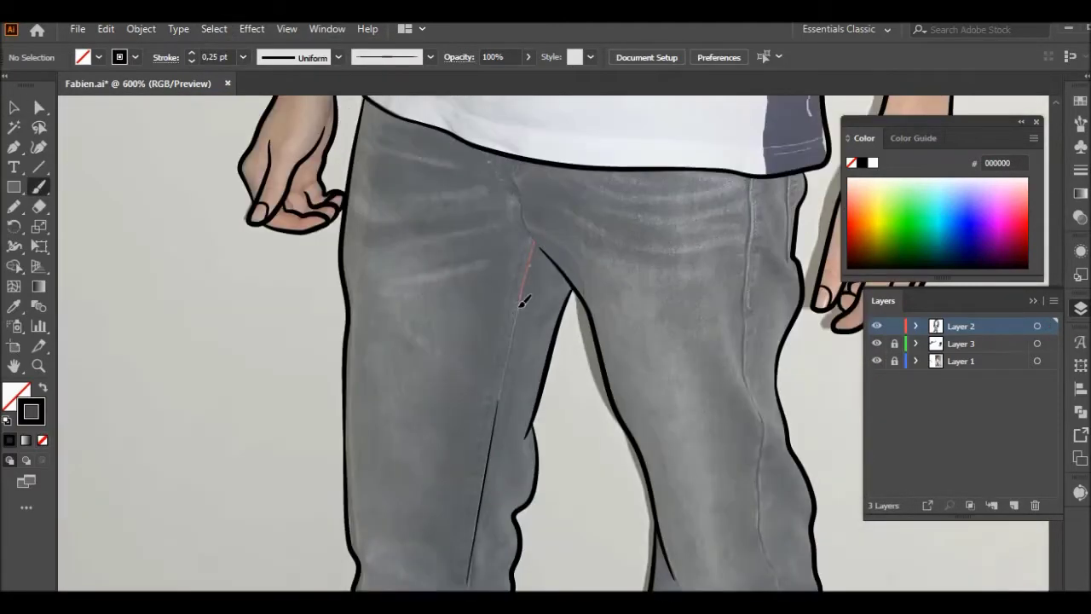
{"action": "scroll", "coordinate": [753, 264], "scroll_direction": "down", "scroll_amount": 3}
{"action": "scroll", "coordinate": [810, 370], "scroll_direction": "down", "scroll_amount": 3}
{"action": "scroll", "coordinate": [324, 401], "scroll_direction": "up", "scroll_amount": 2, "text": "alt"}
{"action": "left_click_drag", "start_coordinate": [297, 307], "coordinate": [349, 390]}
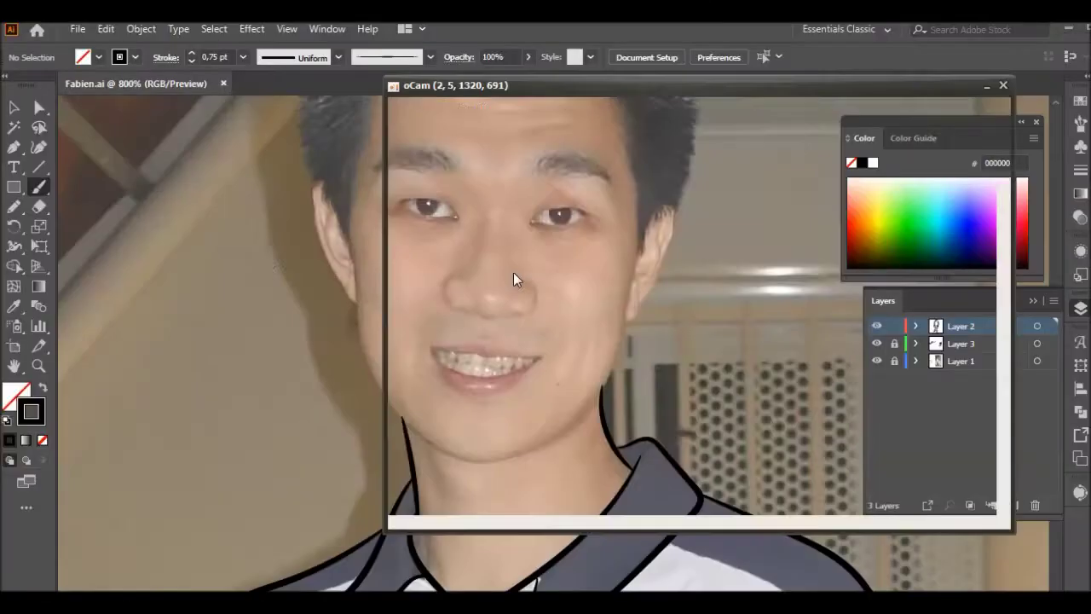
{"action": "scroll", "coordinate": [365, 306], "scroll_direction": "up", "scroll_amount": 1}
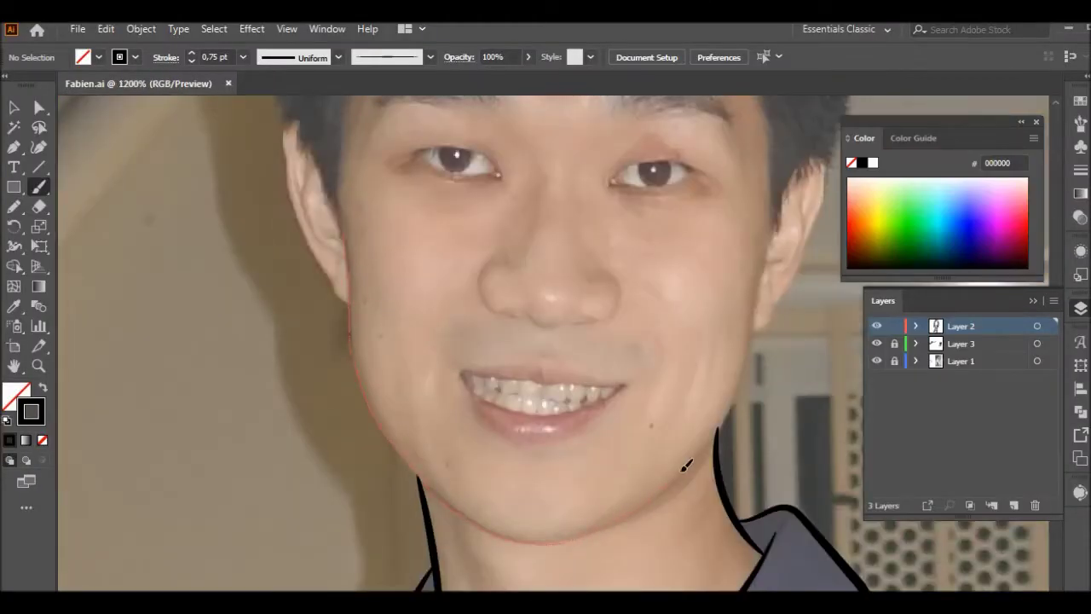
- Trace the jawline, right side of the face and hairline around the temple
{"action": "left_click_drag", "start_coordinate": [467, 511], "coordinate": [697, 458]}
{"action": "scroll", "coordinate": [712, 413], "scroll_direction": "up", "scroll_amount": 1}
{"action": "key", "text": "a"}
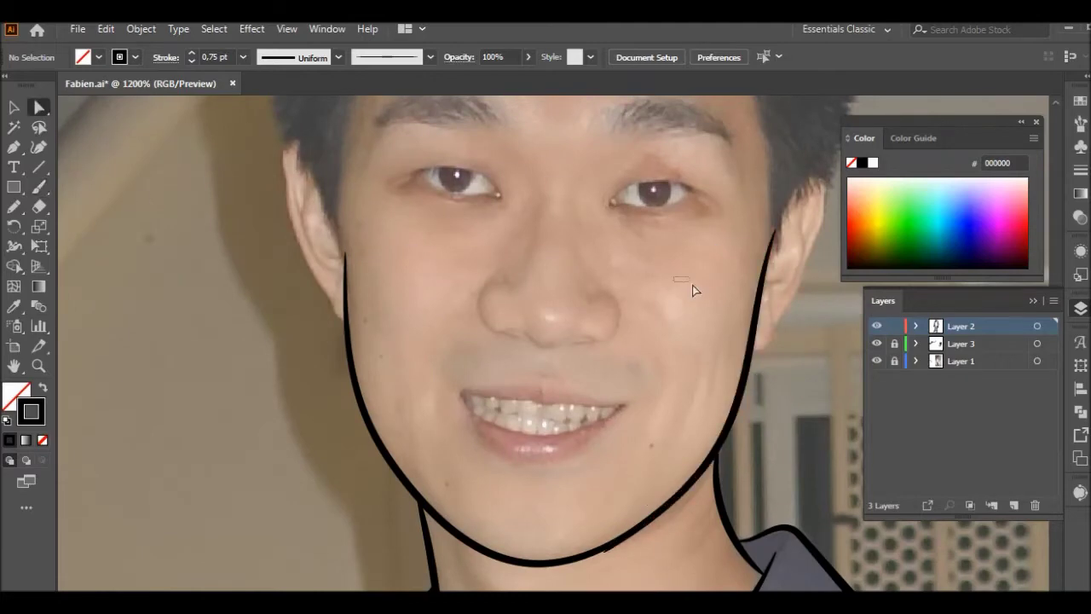
{"action": "scroll", "coordinate": [771, 394], "scroll_direction": "up", "scroll_amount": 5}
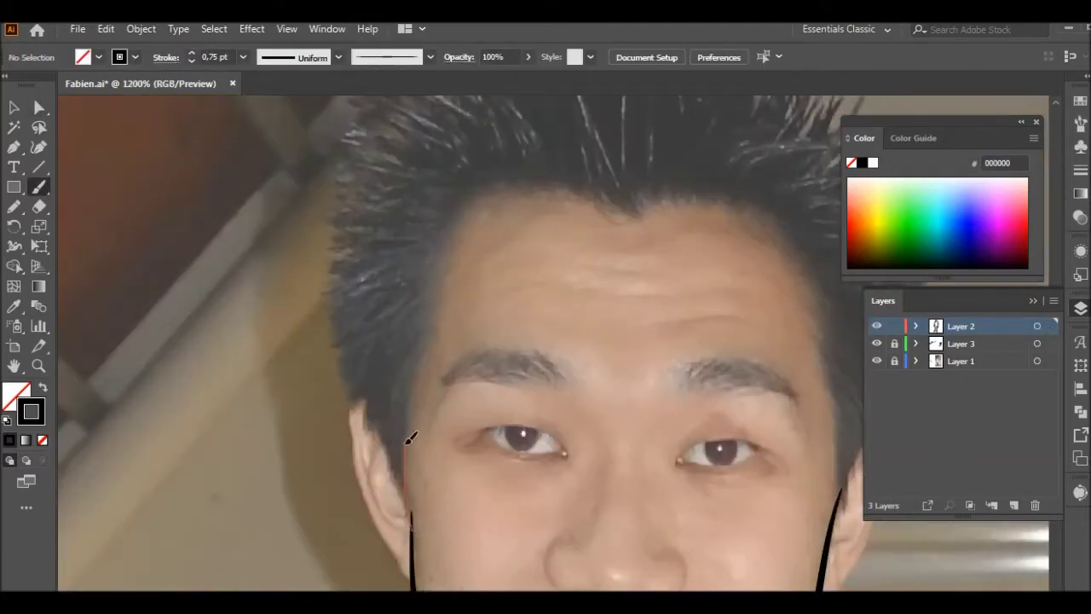
{"action": "left_click_drag", "start_coordinate": [648, 219], "coordinate": [639, 219]}
{"action": "scroll", "coordinate": [779, 263], "scroll_direction": "right", "scroll_amount": 2}
{"action": "left_click_drag", "start_coordinate": [716, 511], "coordinate": [727, 444]}
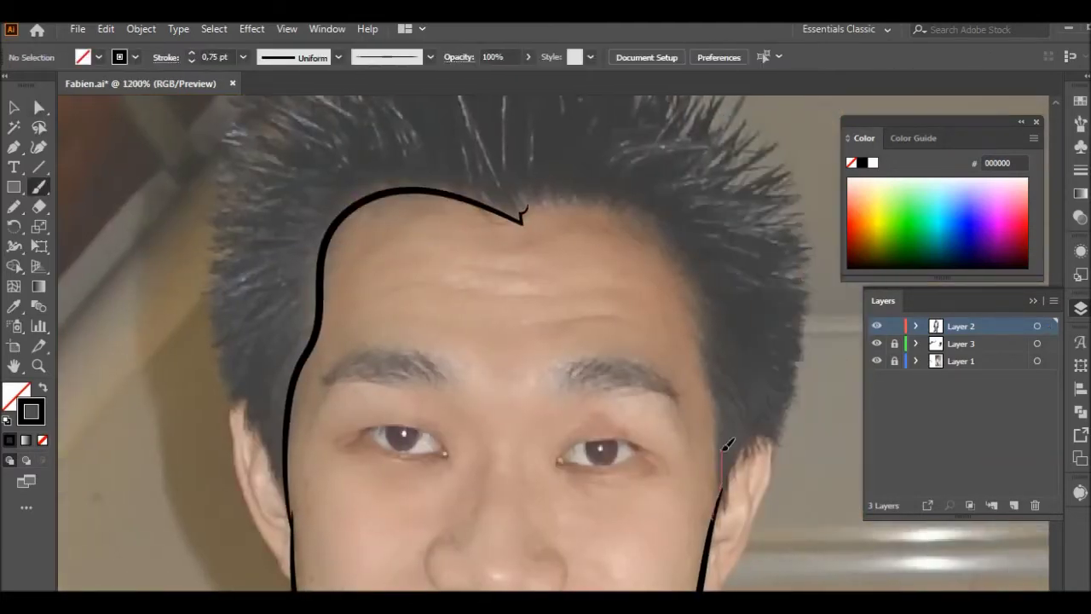
{"action": "left_click_drag", "start_coordinate": [526, 211], "coordinate": [479, 239]}
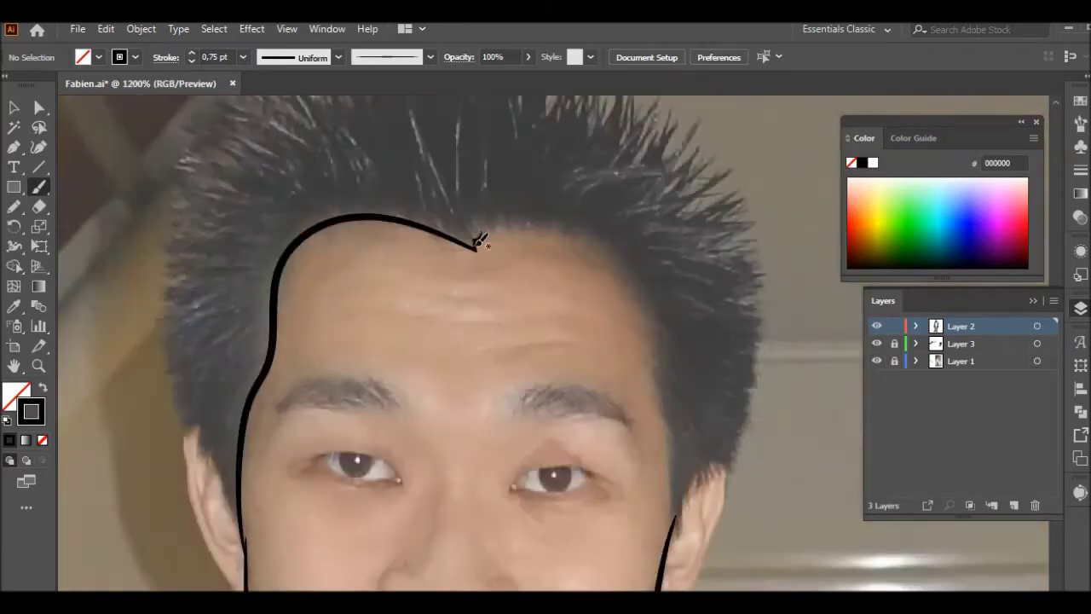
{"action": "left_click_drag", "start_coordinate": [676, 460], "coordinate": [731, 304]}
{"action": "scroll", "coordinate": [730, 304], "scroll_direction": "down", "scroll_amount": 3}
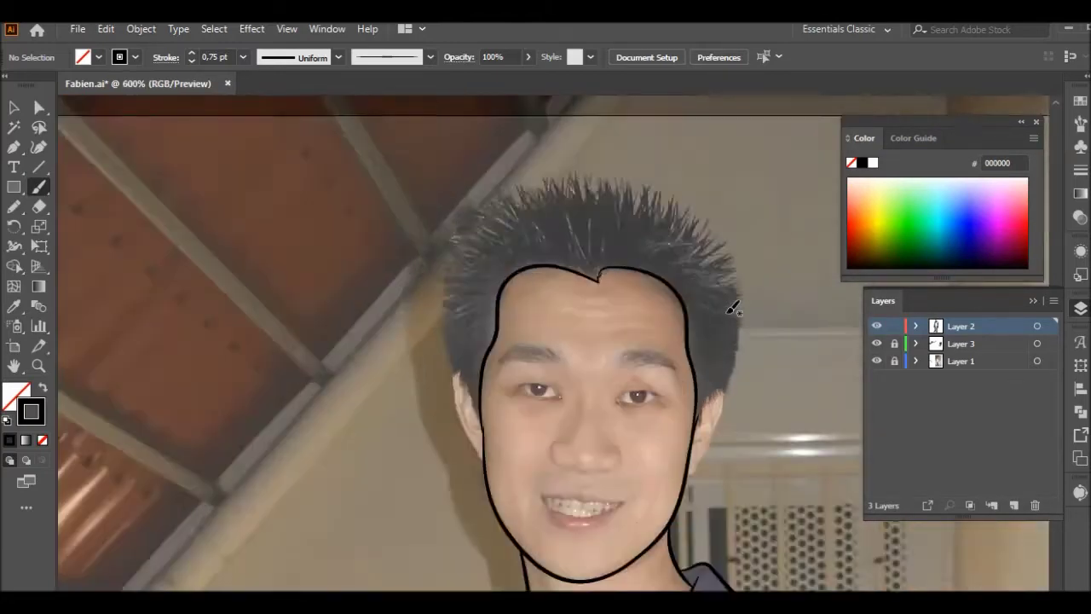
{"action": "scroll", "coordinate": [730, 304], "scroll_direction": "up", "scroll_amount": 3}
- Hide and reshow the photo layer to check the traced head outline
{"action": "key", "text": "v"}
{"action": "left_click", "coordinate": [370, 298]}
{"action": "scroll", "coordinate": [370, 298], "scroll_direction": "down", "scroll_amount": 5}
{"action": "left_click", "coordinate": [876, 361]}
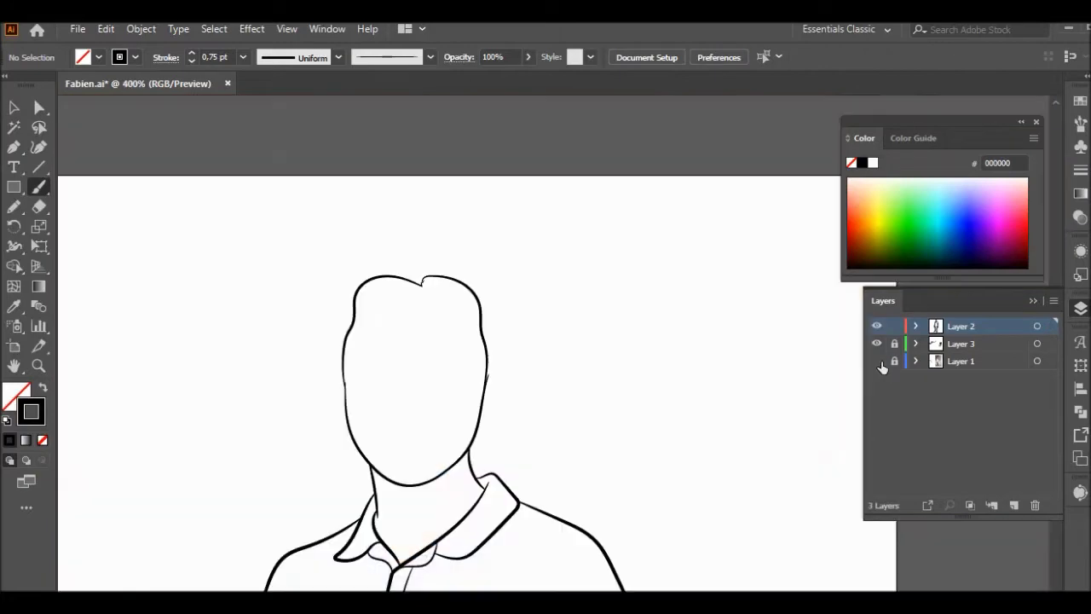
{"action": "scroll", "coordinate": [512, 317], "scroll_direction": "up", "scroll_amount": 10}
- Set the Paintbrush stroke weight to 0.5 pt for the hair strokes
{"action": "left_click", "coordinate": [275, 309]}
{"action": "key", "text": "b"}
{"action": "scroll", "coordinate": [370, 355], "scroll_direction": "down", "scroll_amount": 2}
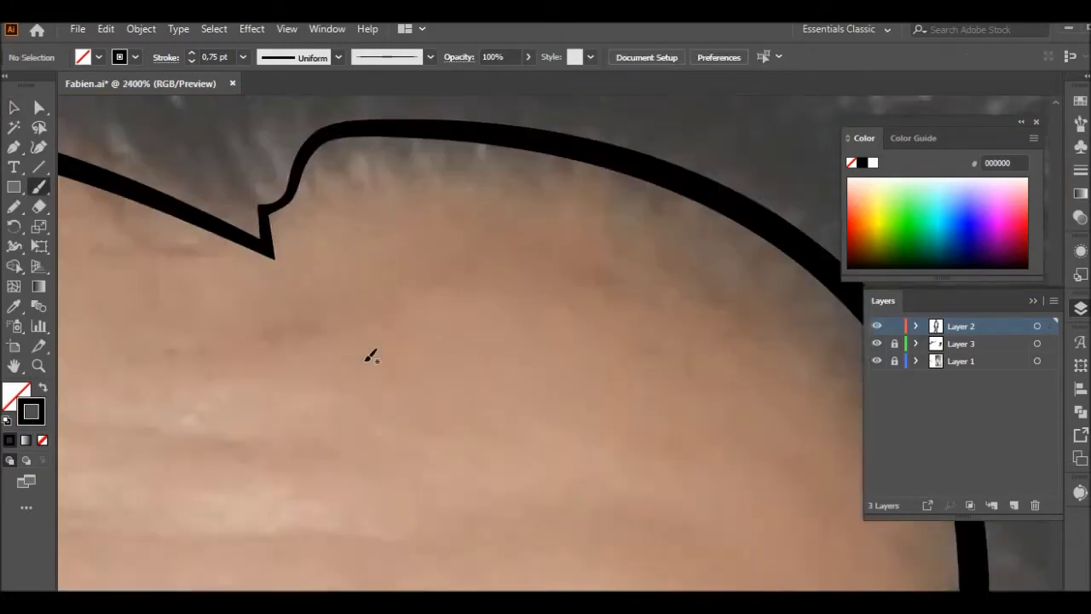
{"action": "scroll", "coordinate": [618, 460], "scroll_direction": "down", "scroll_amount": 3}
{"action": "scroll", "coordinate": [483, 437], "scroll_direction": "up", "scroll_amount": 3}
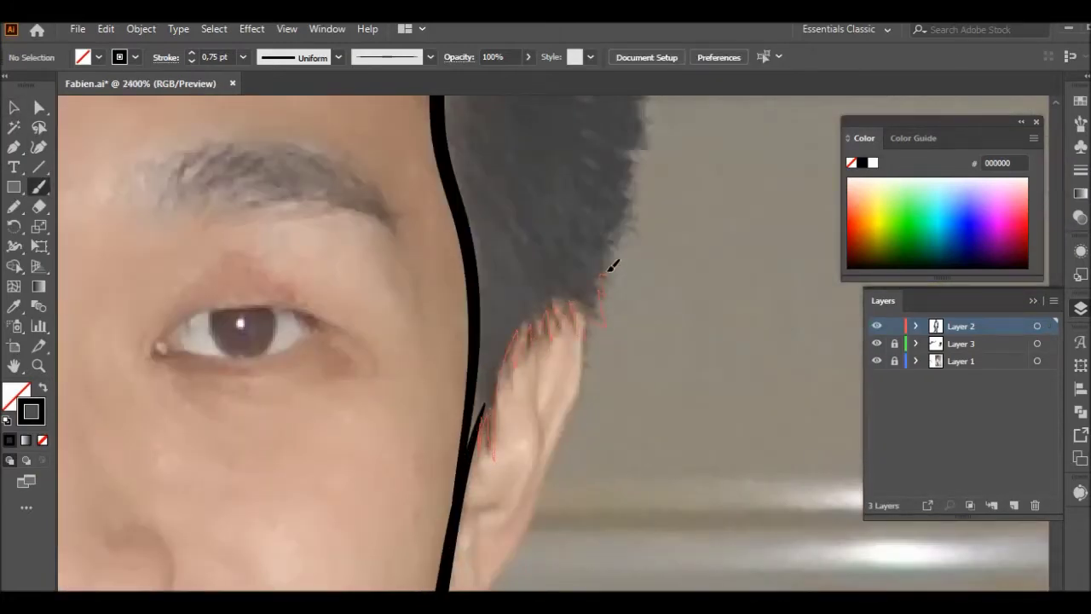
{"action": "scroll", "coordinate": [730, 367], "scroll_direction": "down", "scroll_amount": 3}
{"action": "scroll", "coordinate": [726, 365], "scroll_direction": "up", "scroll_amount": 3}
{"action": "key", "text": "v"}
{"action": "left_click", "coordinate": [243, 57]}
{"action": "left_click", "coordinate": [260, 90]}
{"action": "left_click", "coordinate": [701, 311]}
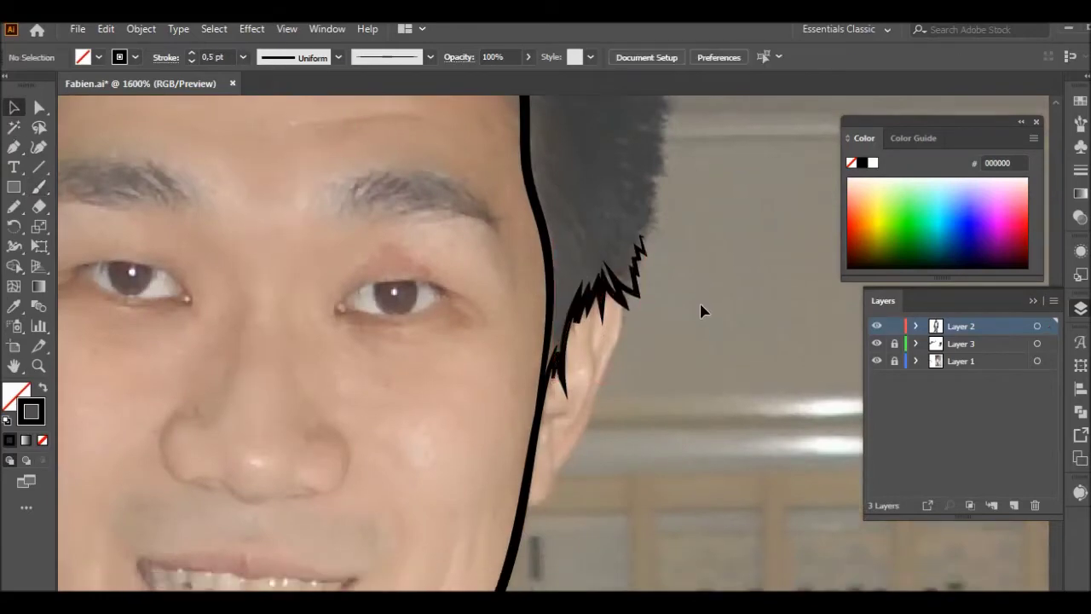
{"action": "scroll", "coordinate": [596, 409], "scroll_direction": "down", "scroll_amount": 1}
{"action": "key", "text": "b"}
{"action": "scroll", "coordinate": [603, 334], "scroll_direction": "down", "scroll_amount": 3}
{"action": "scroll", "coordinate": [505, 484], "scroll_direction": "up", "scroll_amount": 3}
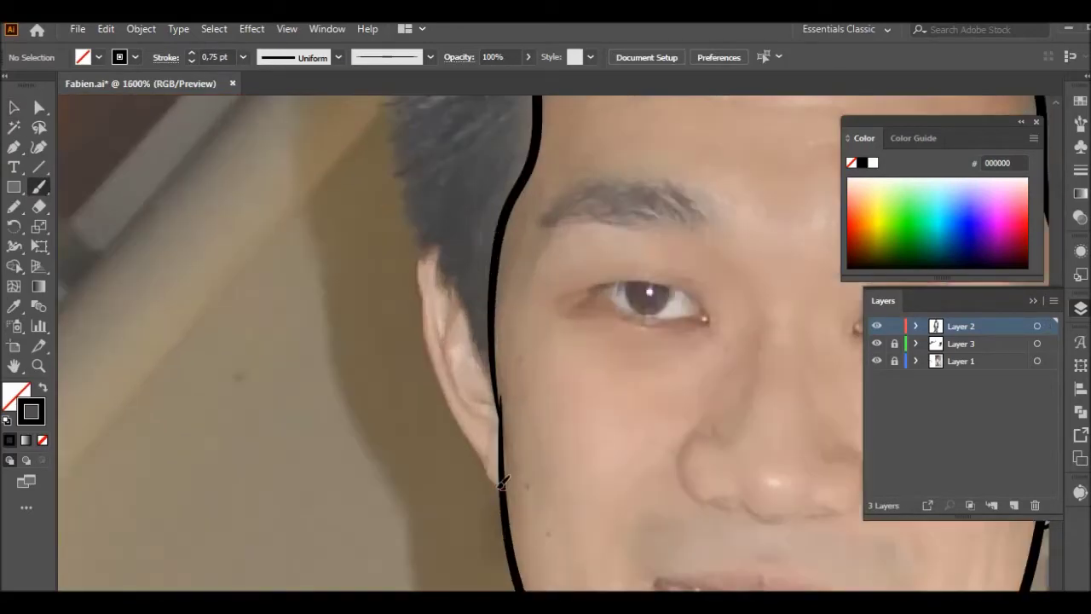
- Trace the left ear outline and jagged hair tips above and beside the ear
{"action": "left_click_drag", "start_coordinate": [423, 265], "coordinate": [423, 265]}
{"action": "scroll", "coordinate": [424, 265], "scroll_direction": "down", "scroll_amount": 3}
{"action": "scroll", "coordinate": [415, 474], "scroll_direction": "up", "scroll_amount": 3}
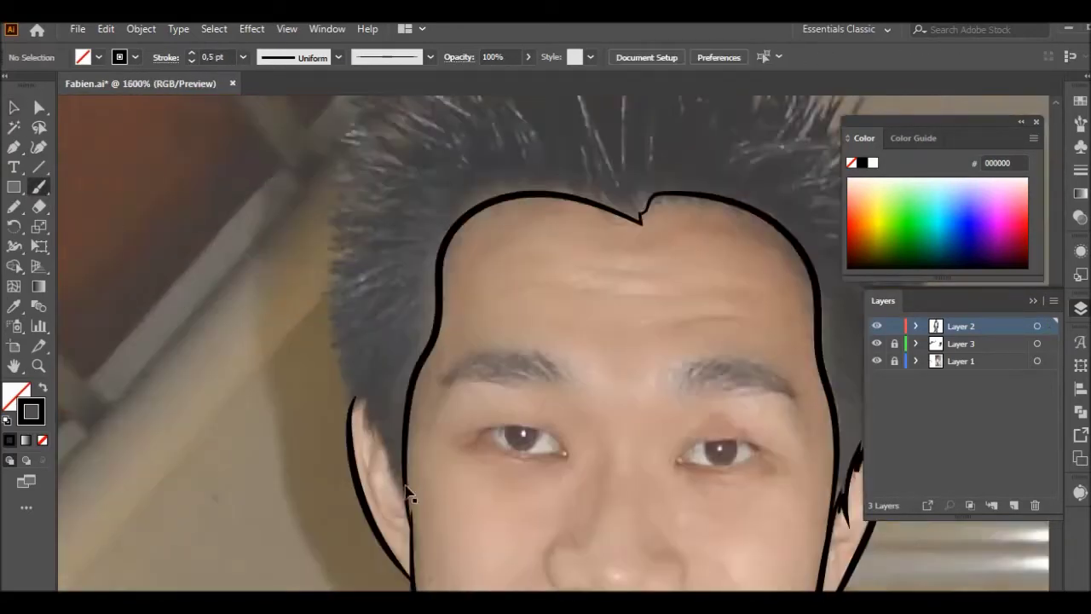
{"action": "left_click_drag", "start_coordinate": [351, 361], "coordinate": [349, 365]}
{"action": "scroll", "coordinate": [349, 365], "scroll_direction": "down", "scroll_amount": 3}
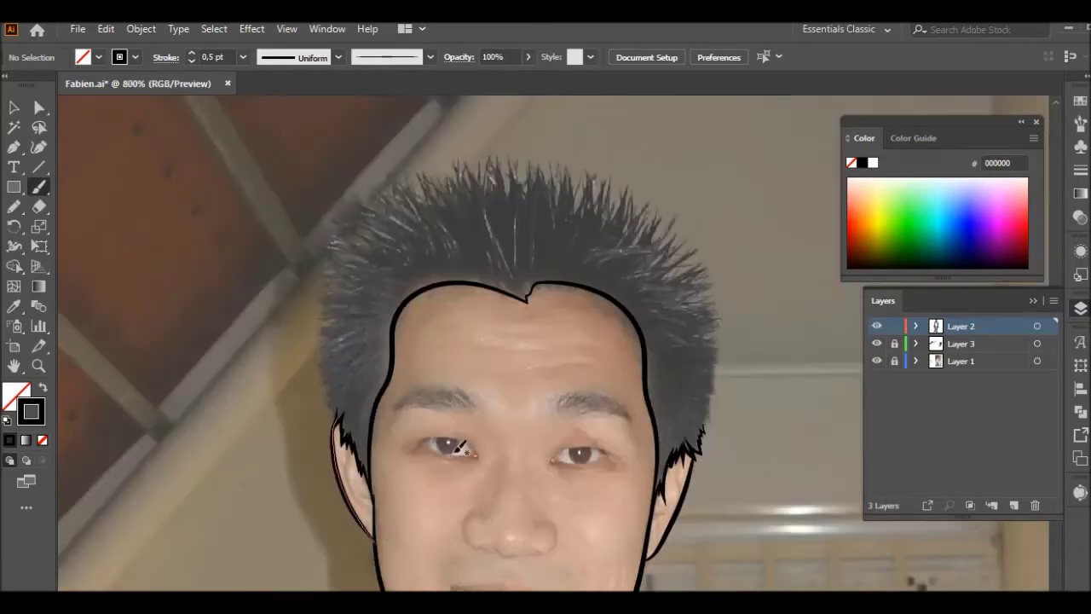
{"action": "scroll", "coordinate": [337, 415], "scroll_direction": "up", "scroll_amount": 4}
{"action": "left_click_drag", "start_coordinate": [317, 308], "coordinate": [317, 308]}
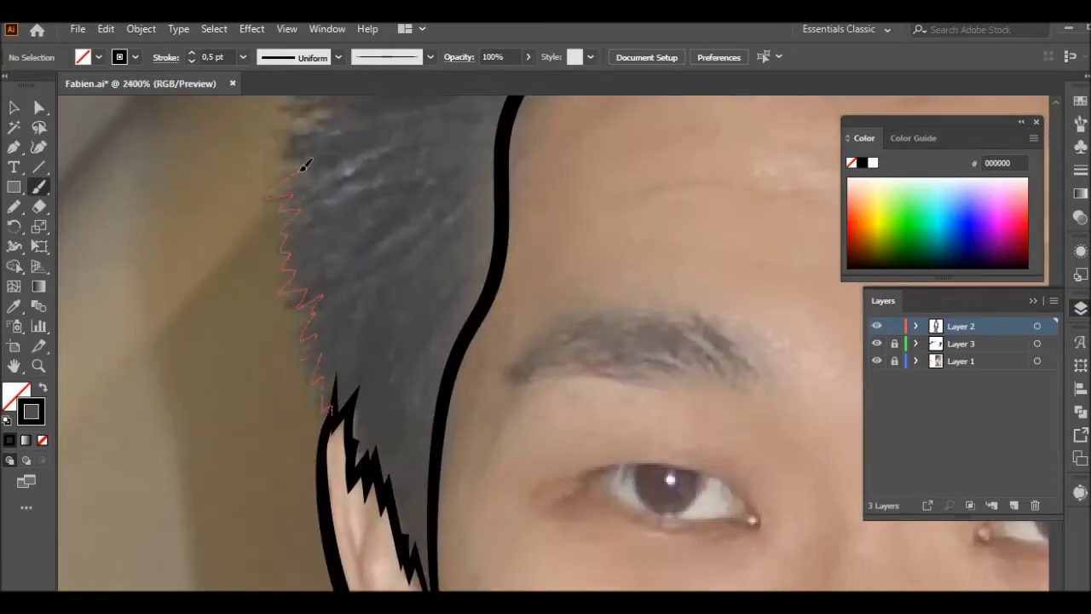
{"action": "scroll", "coordinate": [287, 175], "scroll_direction": "down", "scroll_amount": 3}
{"action": "scroll", "coordinate": [402, 358], "scroll_direction": "up", "scroll_amount": 3}
- Draw jagged hair spikes up the left side and along the right and top-right edges
{"action": "left_click_drag", "start_coordinate": [285, 473], "coordinate": [322, 400]}
{"action": "left_click_drag", "start_coordinate": [312, 287], "coordinate": [370, 170]}
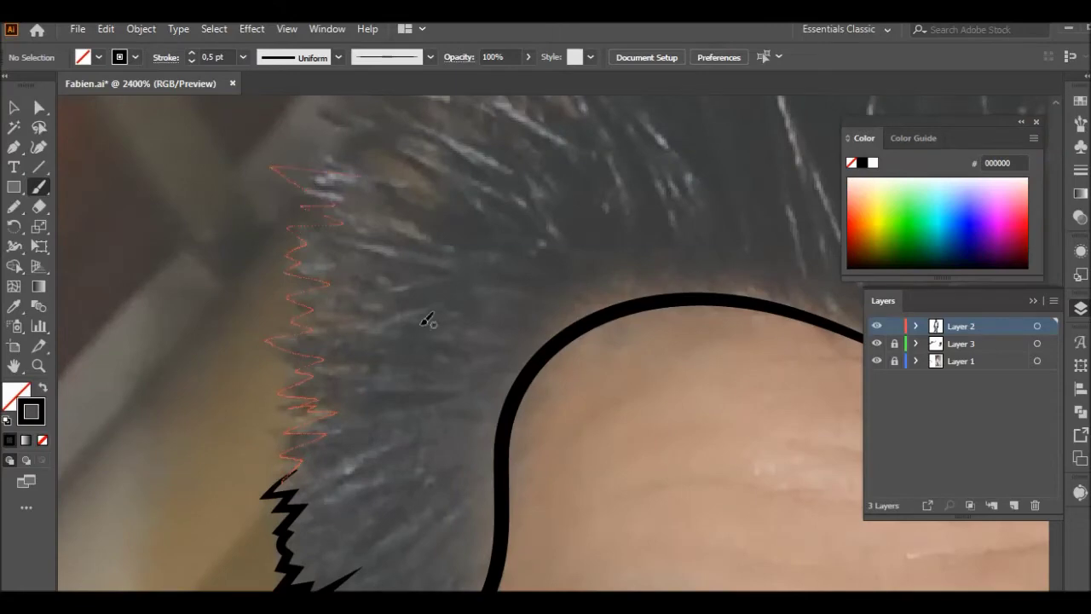
{"action": "scroll", "coordinate": [707, 458], "scroll_direction": "down", "scroll_amount": 3}
{"action": "scroll", "coordinate": [526, 478], "scroll_direction": "up", "scroll_amount": 3}
{"action": "left_click_drag", "start_coordinate": [558, 285], "coordinate": [559, 284]}
{"action": "scroll", "coordinate": [684, 305], "scroll_direction": "up", "scroll_amount": 3}
{"action": "left_click_drag", "start_coordinate": [549, 417], "coordinate": [542, 399]}
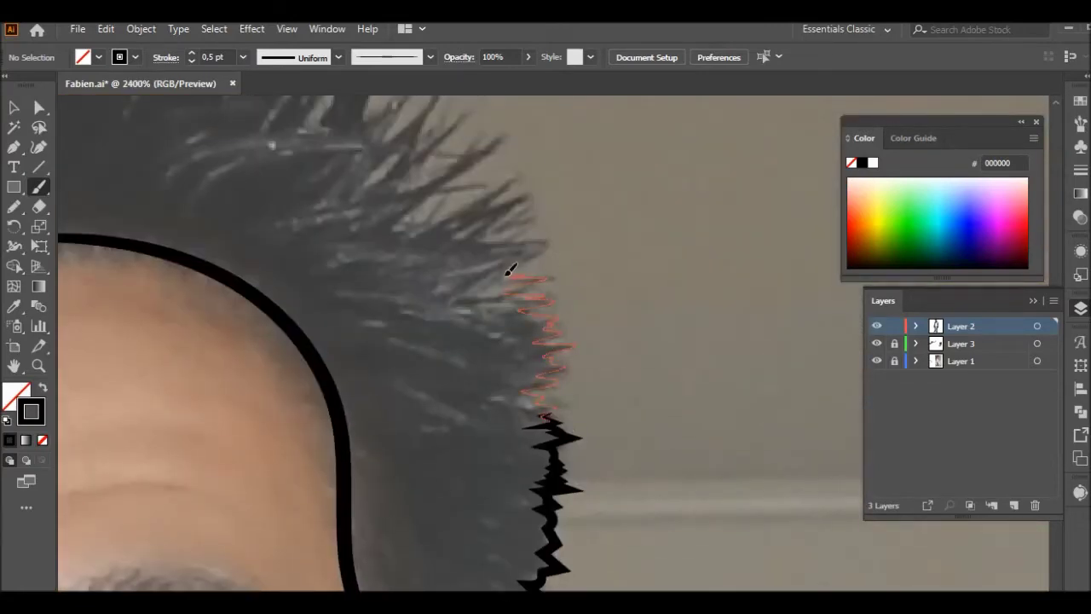
{"action": "left_click_drag", "start_coordinate": [512, 270], "coordinate": [514, 271]}
{"action": "scroll", "coordinate": [610, 368], "scroll_direction": "up", "scroll_amount": 3}
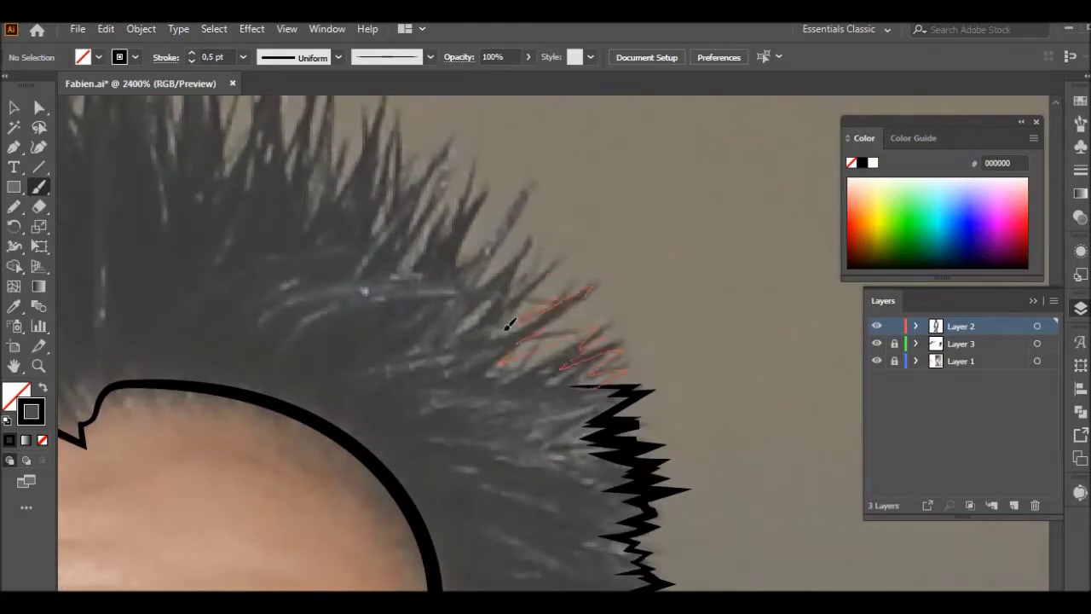
{"action": "left_click_drag", "start_coordinate": [487, 236], "coordinate": [482, 242]}
{"action": "scroll", "coordinate": [730, 370], "scroll_direction": "up", "scroll_amount": 1}
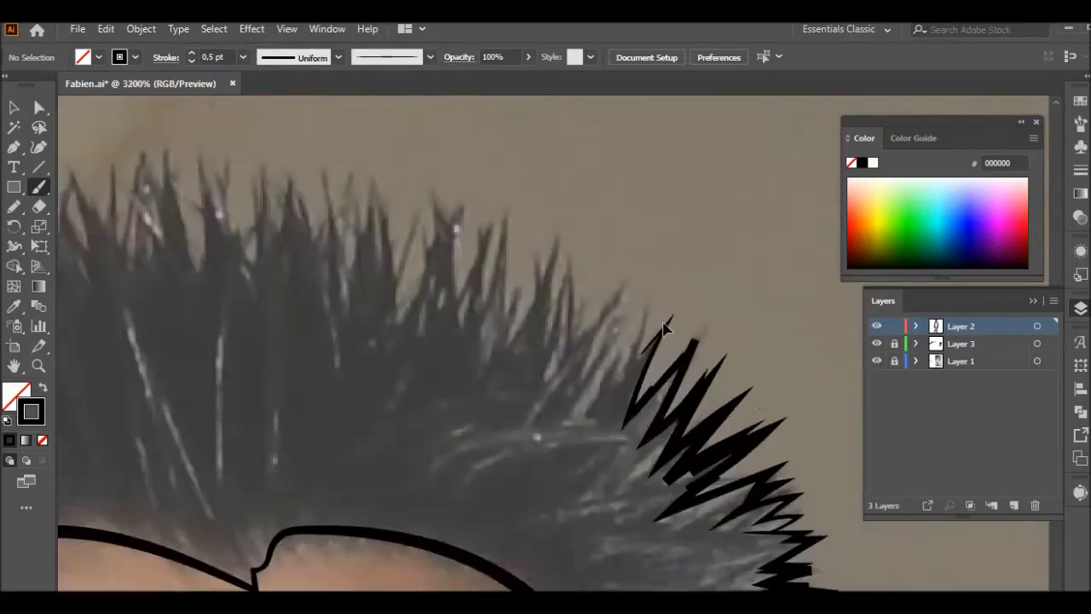
- Continue spiky strands along the top of the hair outline
{"action": "left_click_drag", "start_coordinate": [673, 300], "coordinate": [641, 317]}
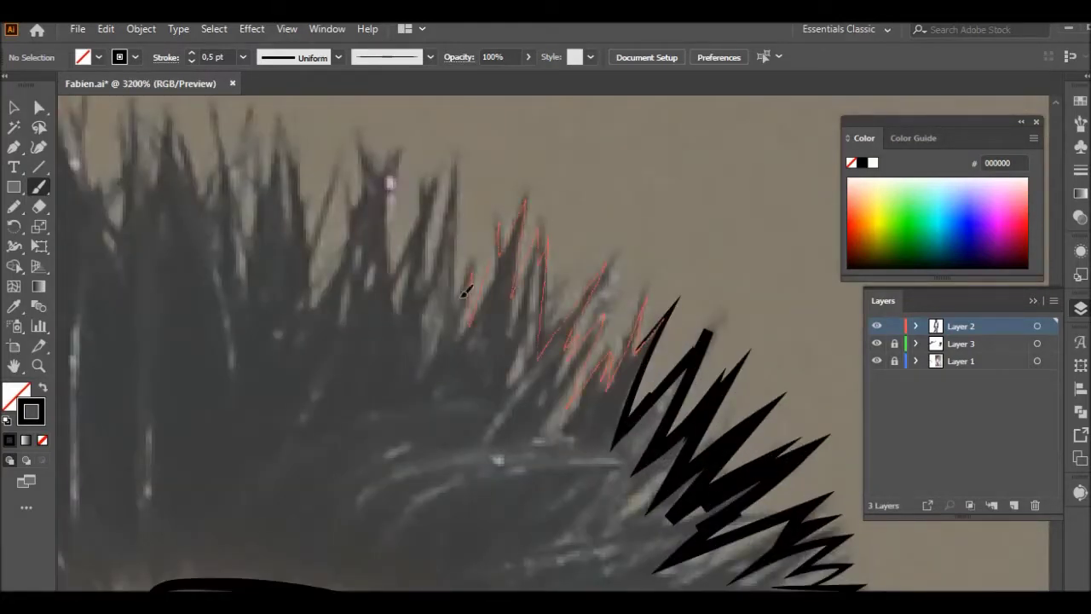
{"action": "left_click_drag", "start_coordinate": [463, 292], "coordinate": [465, 288]}
{"action": "scroll", "coordinate": [545, 341], "scroll_direction": "down", "scroll_amount": 2}
{"action": "scroll", "coordinate": [611, 284], "scroll_direction": "up", "scroll_amount": 2}
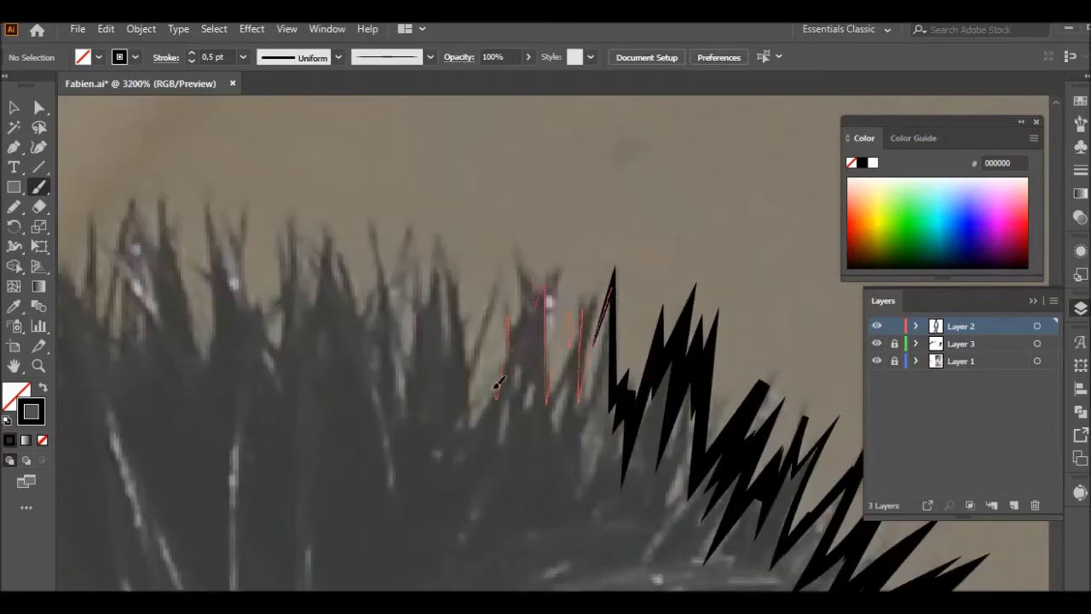
{"action": "left_click_drag", "start_coordinate": [390, 316], "coordinate": [393, 312]}
{"action": "scroll", "coordinate": [394, 312], "scroll_direction": "down", "scroll_amount": 2}
{"action": "scroll", "coordinate": [256, 383], "scroll_direction": "up", "scroll_amount": 1}
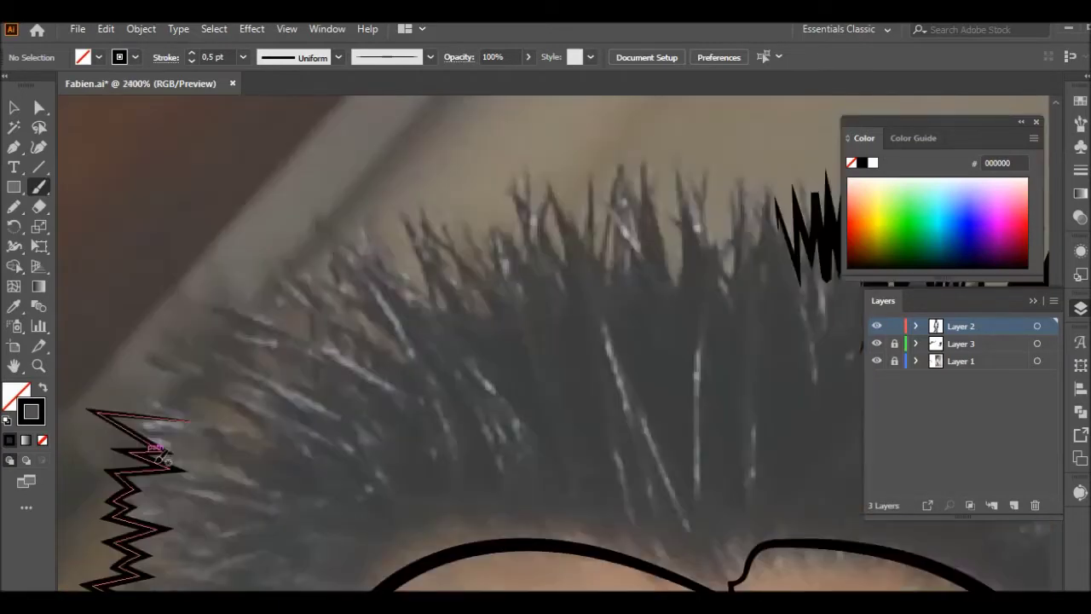
- Finish the spiky left hair edge and trace spikes down beside the ear
{"action": "left_click_drag", "start_coordinate": [271, 432], "coordinate": [219, 405]}
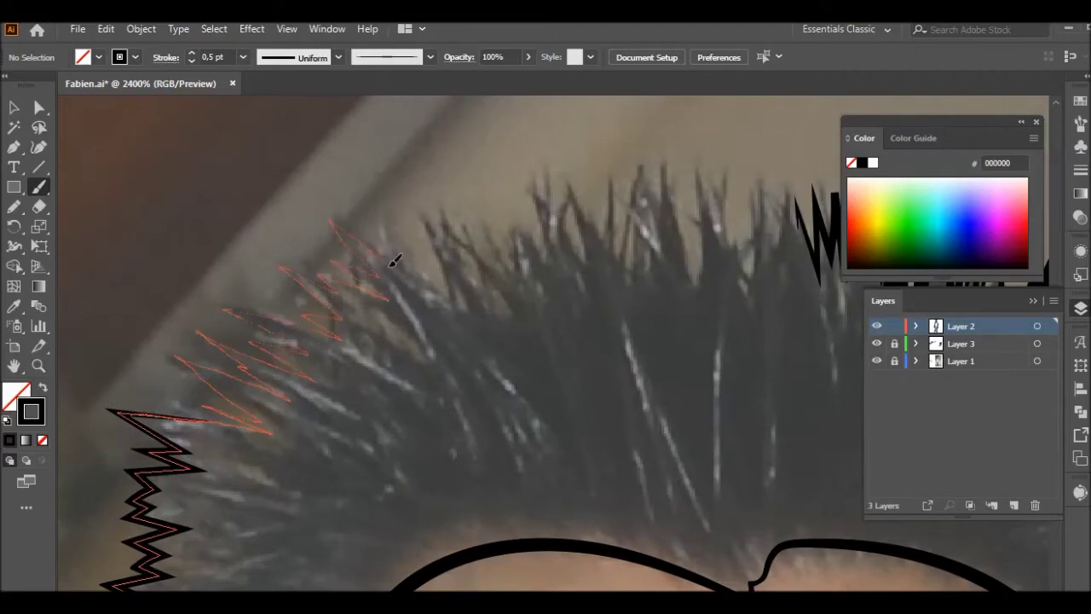
{"action": "left_click_drag", "start_coordinate": [534, 170], "coordinate": [613, 244]}
{"action": "scroll", "coordinate": [613, 244], "scroll_direction": "down", "scroll_amount": 2}
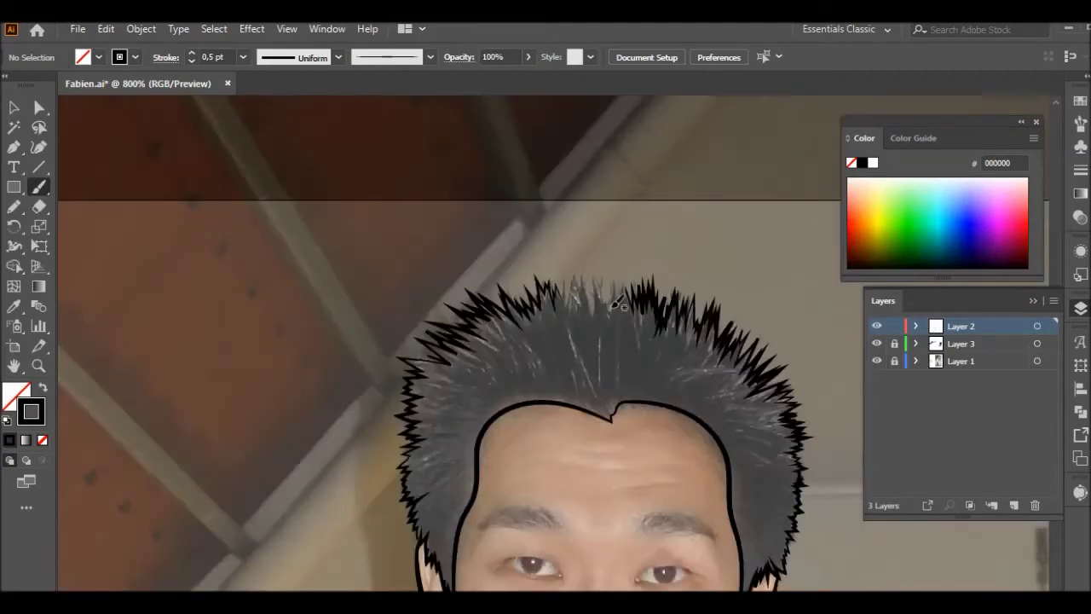
{"action": "scroll", "coordinate": [710, 313], "scroll_direction": "up", "scroll_amount": 2}
{"action": "mouse_move", "coordinate": [451, 279]}
{"action": "left_mouse_down"}
{"action": "mouse_move", "coordinate": [440, 350]}
{"action": "mouse_move", "coordinate": [479, 365]}
{"action": "left_mouse_up"}
{"action": "scroll", "coordinate": [530, 414], "scroll_direction": "down", "scroll_amount": 2}
{"action": "scroll", "coordinate": [486, 360], "scroll_direction": "up", "scroll_amount": 2}
{"action": "scroll", "coordinate": [481, 367], "scroll_direction": "up", "scroll_amount": 1}
{"action": "right_click", "coordinate": [501, 210]}
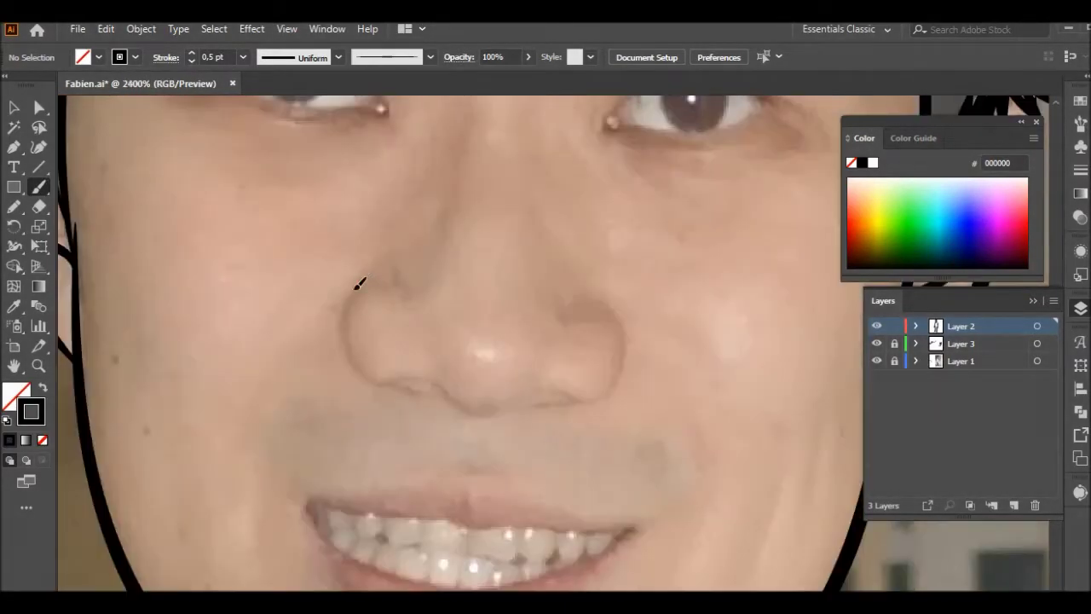
- Draw both nostril curves and outline the eyelids of both eyes
{"action": "left_click_drag", "start_coordinate": [363, 277], "coordinate": [419, 394]}
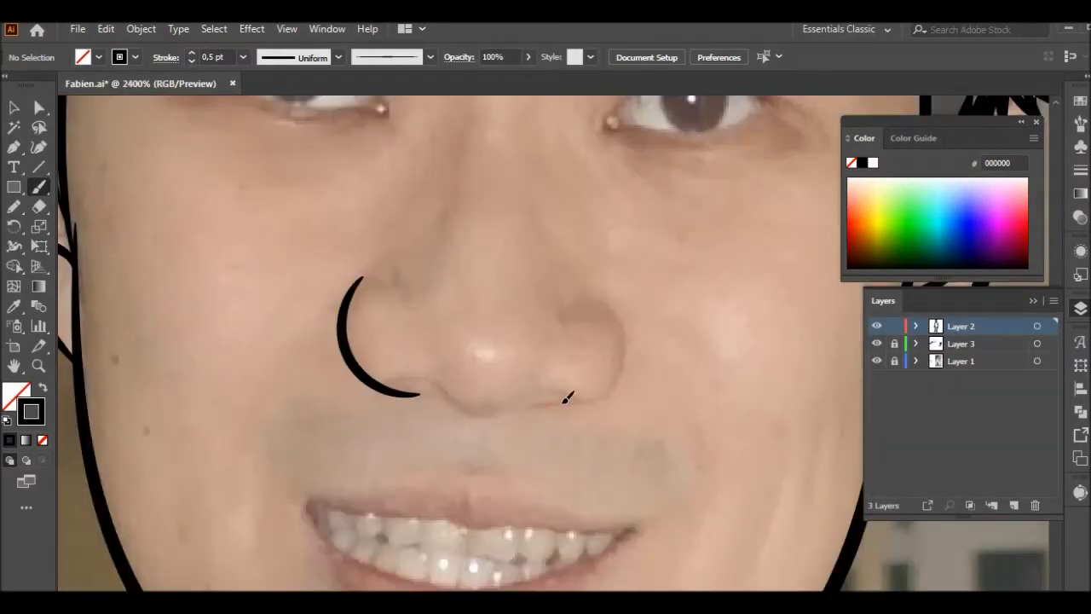
{"action": "left_click_drag", "start_coordinate": [544, 405], "coordinate": [599, 306]}
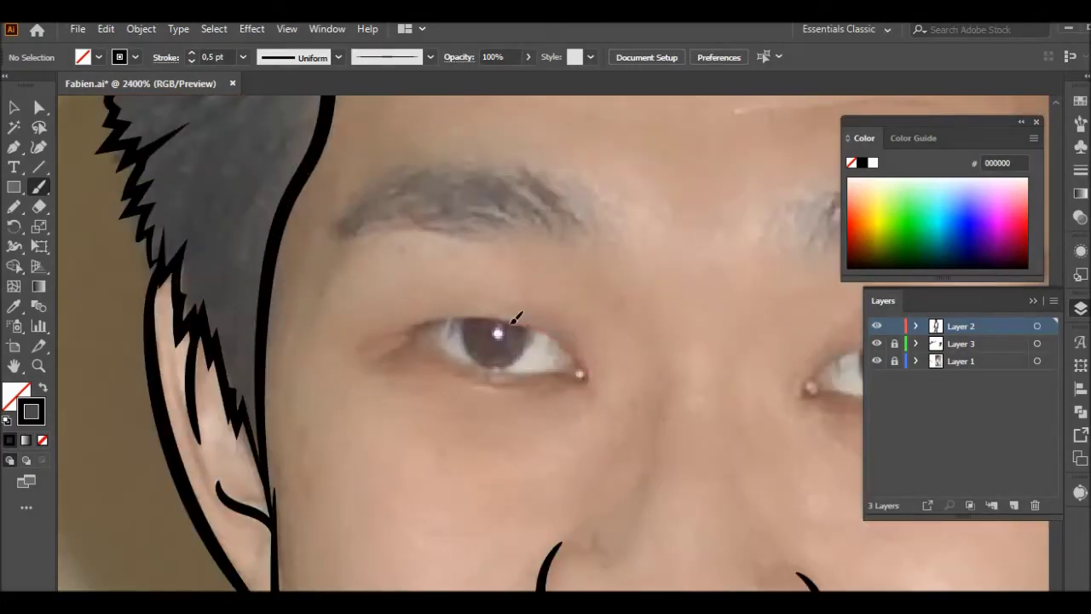
{"action": "left_click_drag", "start_coordinate": [383, 336], "coordinate": [591, 372]}
{"action": "left_click_drag", "start_coordinate": [502, 328], "coordinate": [560, 325]}
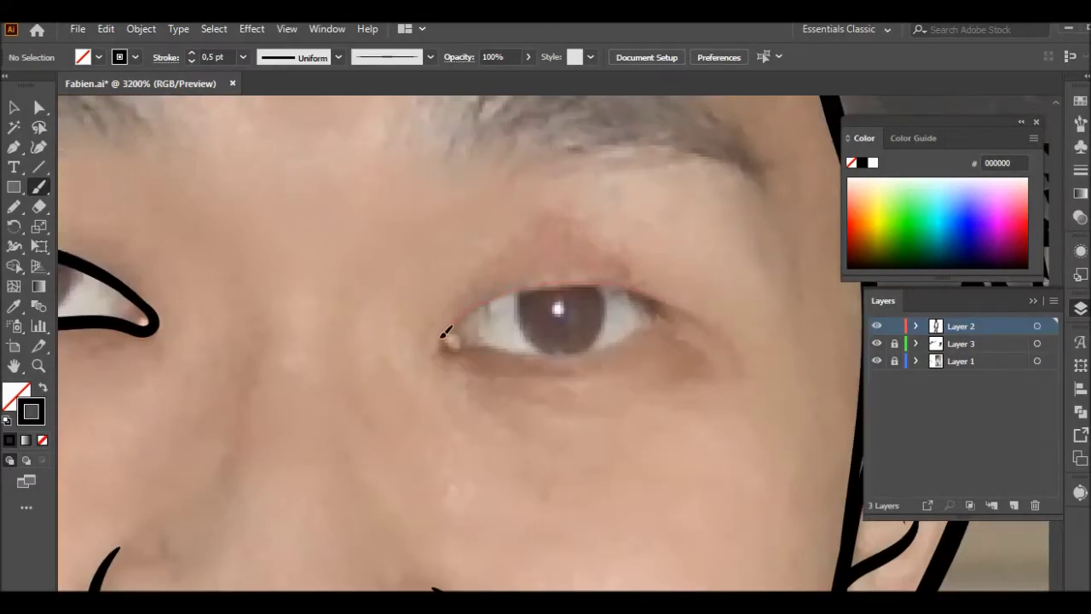
{"action": "left_click_drag", "start_coordinate": [445, 332], "coordinate": [452, 347]}
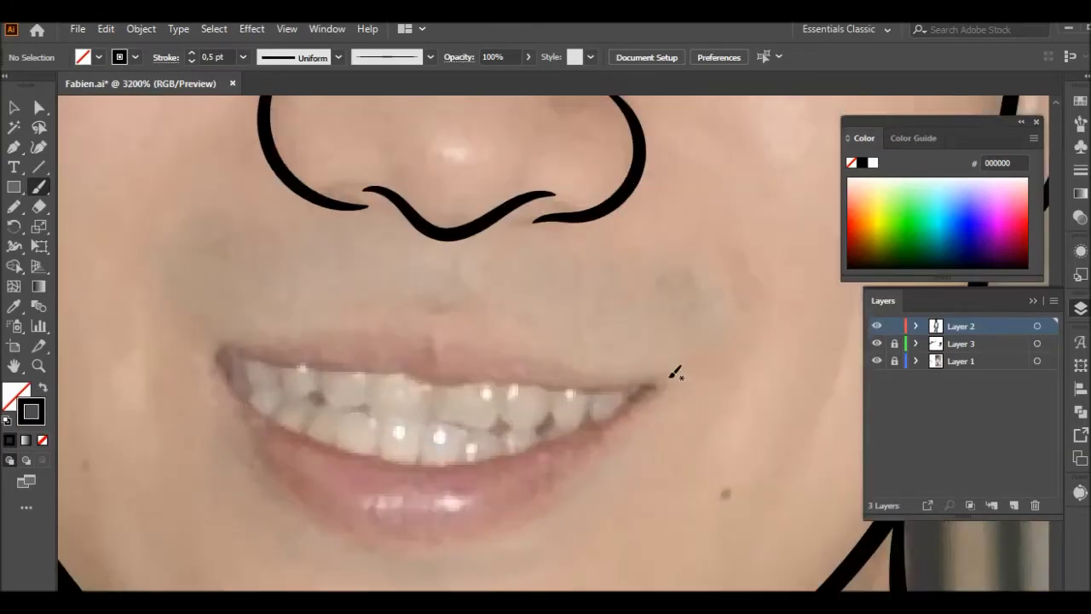
- Trace the upper and lower lip outlines, redoing an unwanted upper lip stroke
{"action": "left_click_drag", "start_coordinate": [430, 331], "coordinate": [218, 345]}
{"action": "key", "text": "ctrl+z"}
{"action": "left_click_drag", "start_coordinate": [515, 343], "coordinate": [658, 377]}
{"action": "scroll", "coordinate": [218, 267], "scroll_direction": "down", "scroll_amount": 2}
{"action": "left_click_drag", "start_coordinate": [480, 450], "coordinate": [482, 449]}
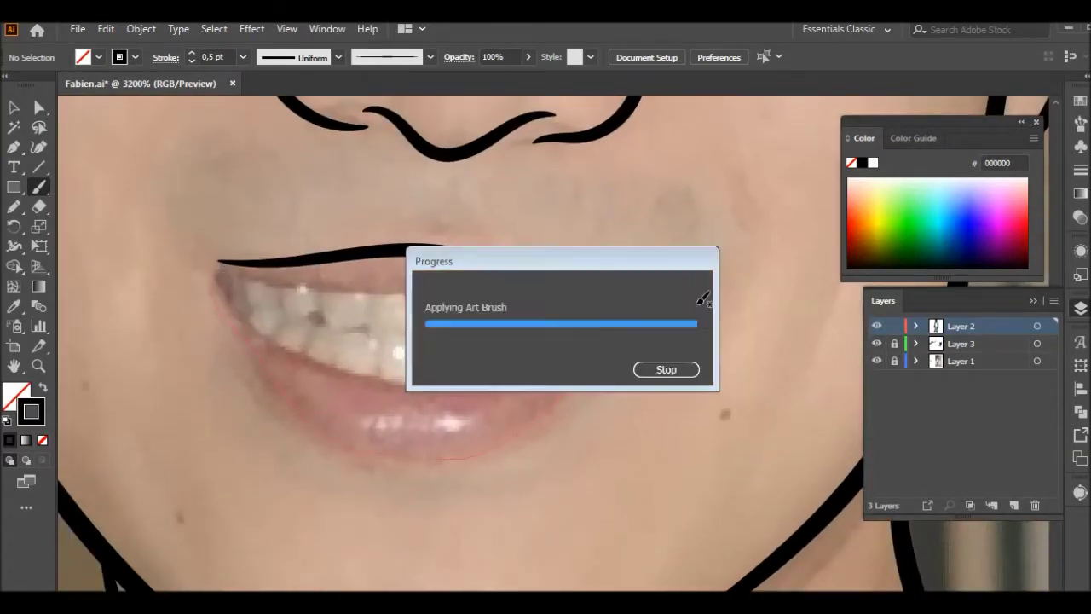
{"action": "left_click_drag", "start_coordinate": [300, 417], "coordinate": [211, 262]}
- Join the lip stroke ends at the mouth corner into one path
{"action": "key", "text": "a"}
{"action": "key", "text": "v"}
{"action": "left_click", "coordinate": [429, 281]}
{"action": "key", "text": "ctrl+a"}
{"action": "key", "text": "ctrl+j"}
{"action": "key", "text": "ctrl+shift+a"}
{"action": "key", "text": "b"}
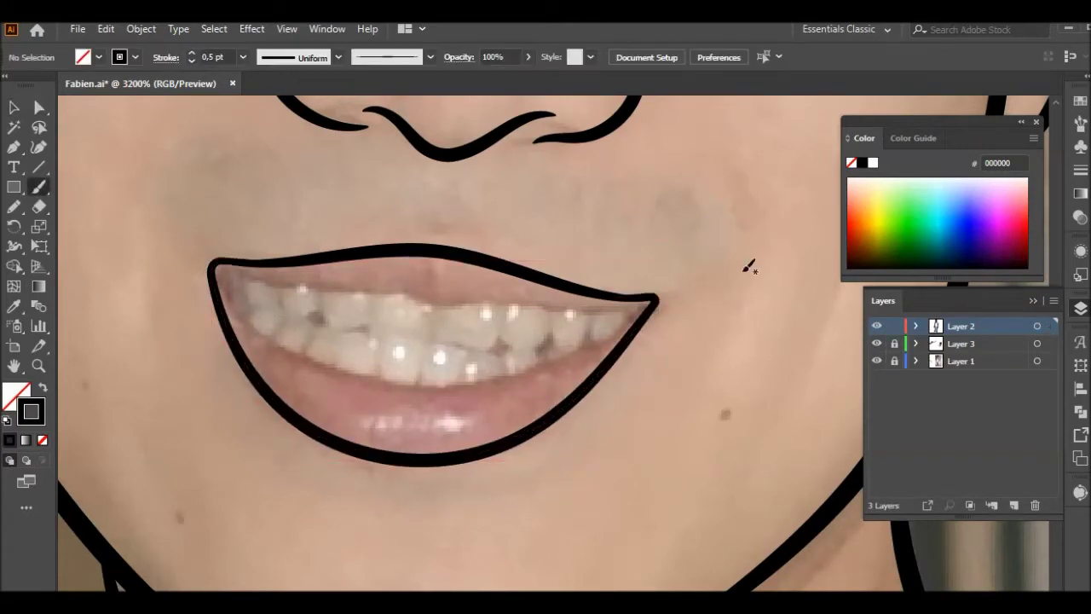
- Trace the upper-teeth line and adjust its end at the lip corner
{"action": "left_click_drag", "start_coordinate": [515, 297], "coordinate": [637, 303]}
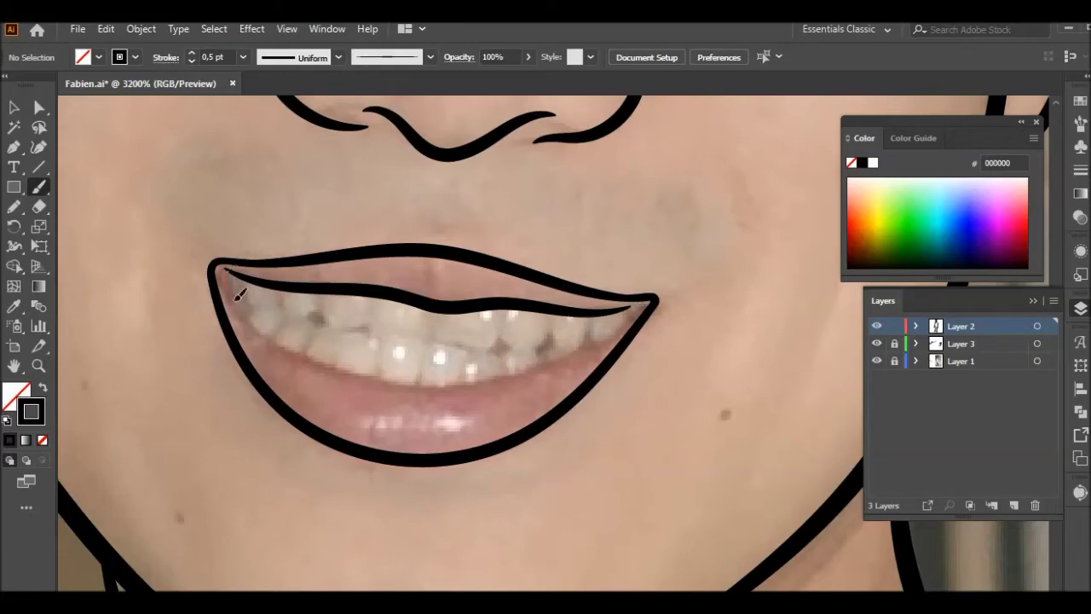
{"action": "key", "text": "a"}
{"action": "scroll", "coordinate": [644, 303], "scroll_direction": "up", "scroll_amount": 5}
{"action": "left_click_drag", "start_coordinate": [634, 345], "coordinate": [631, 358]}
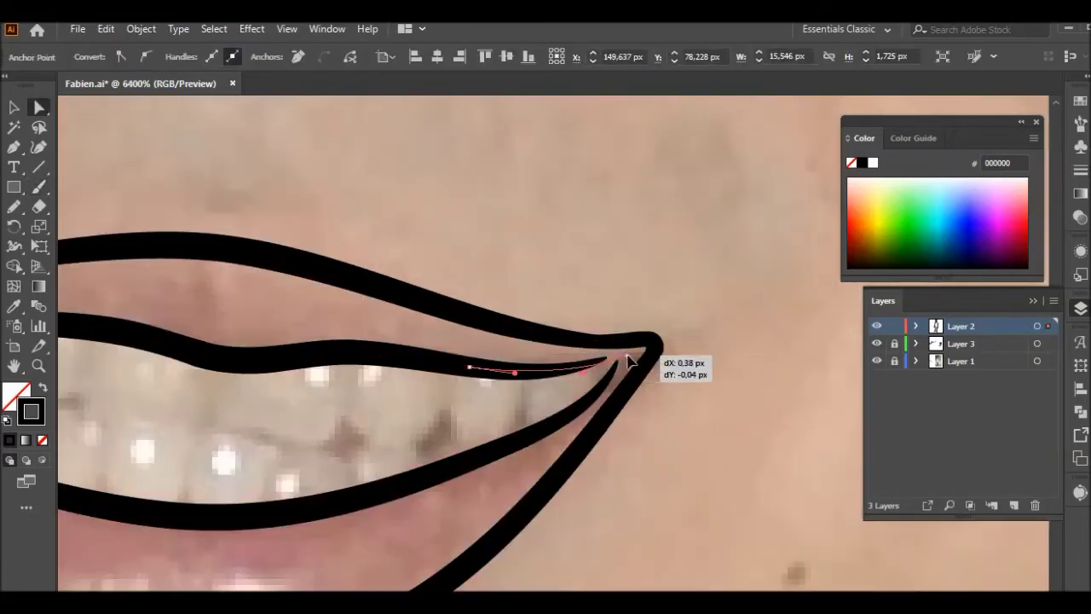
{"action": "scroll", "coordinate": [597, 341], "scroll_direction": "down", "scroll_amount": 5}
{"action": "scroll", "coordinate": [575, 260], "scroll_direction": "up", "scroll_amount": 4}
{"action": "scroll", "coordinate": [575, 260], "scroll_direction": "up", "scroll_amount": 2}
- Outline the left eyebrow and reshape its tip by moving an anchor
{"action": "key", "text": "b"}
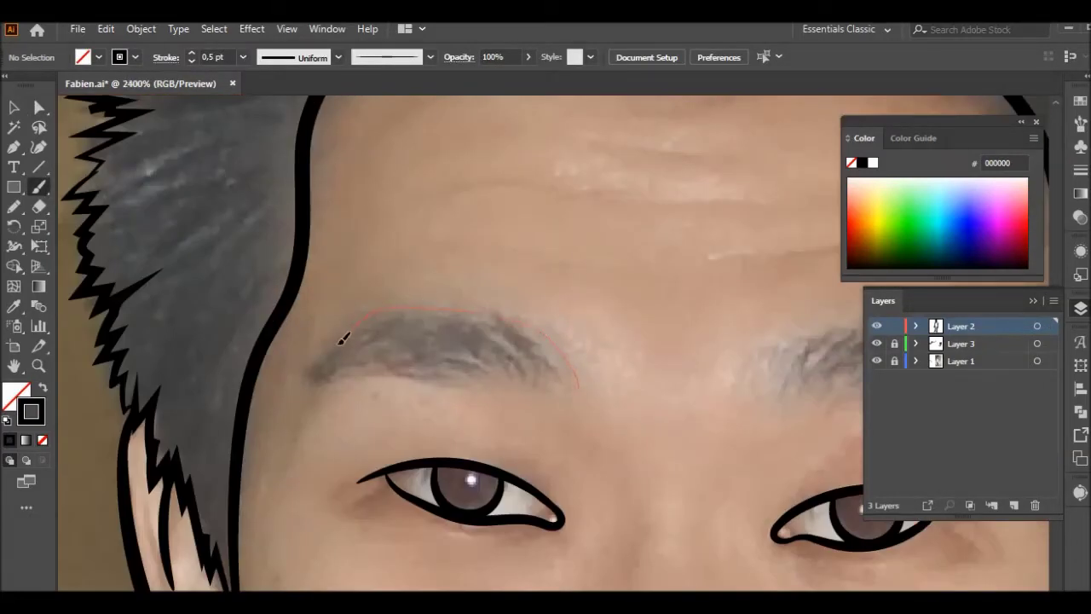
{"action": "left_click_drag", "start_coordinate": [582, 387], "coordinate": [582, 388]}
{"action": "key", "text": "a"}
{"action": "scroll", "coordinate": [292, 312], "scroll_direction": "up", "scroll_amount": 2}
{"action": "scroll", "coordinate": [341, 307], "scroll_direction": "up", "scroll_amount": 3}
{"action": "left_click", "coordinate": [353, 305]}
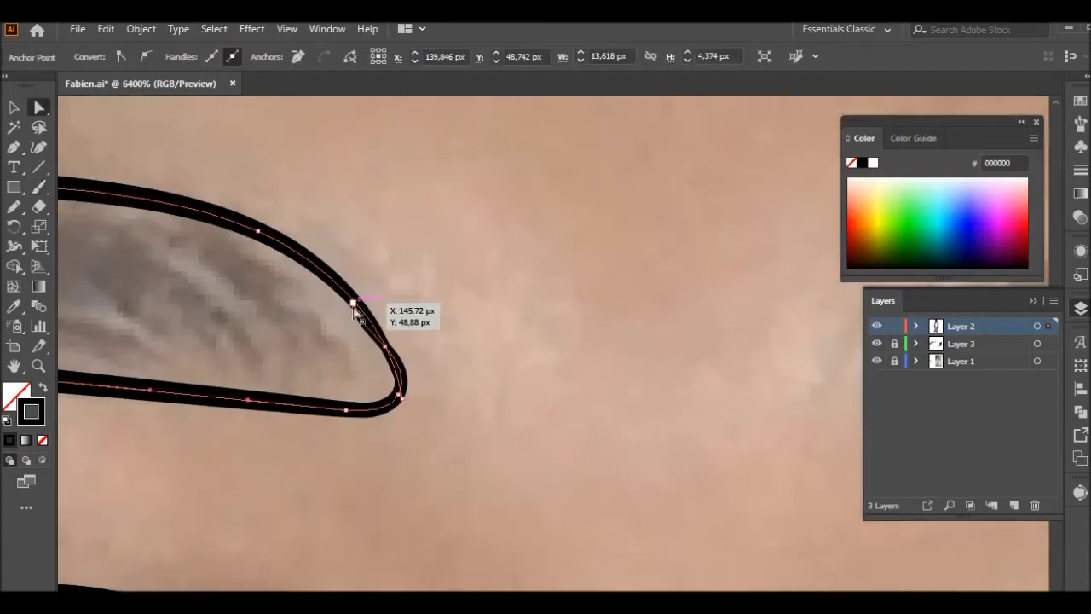
{"action": "left_click_drag", "start_coordinate": [331, 277], "coordinate": [387, 307]}
{"action": "scroll", "coordinate": [383, 341], "scroll_direction": "down", "scroll_amount": 3}
- Copy the eyebrow onto the right brow, nudge it up and scale it to fit
{"action": "key", "text": "v"}
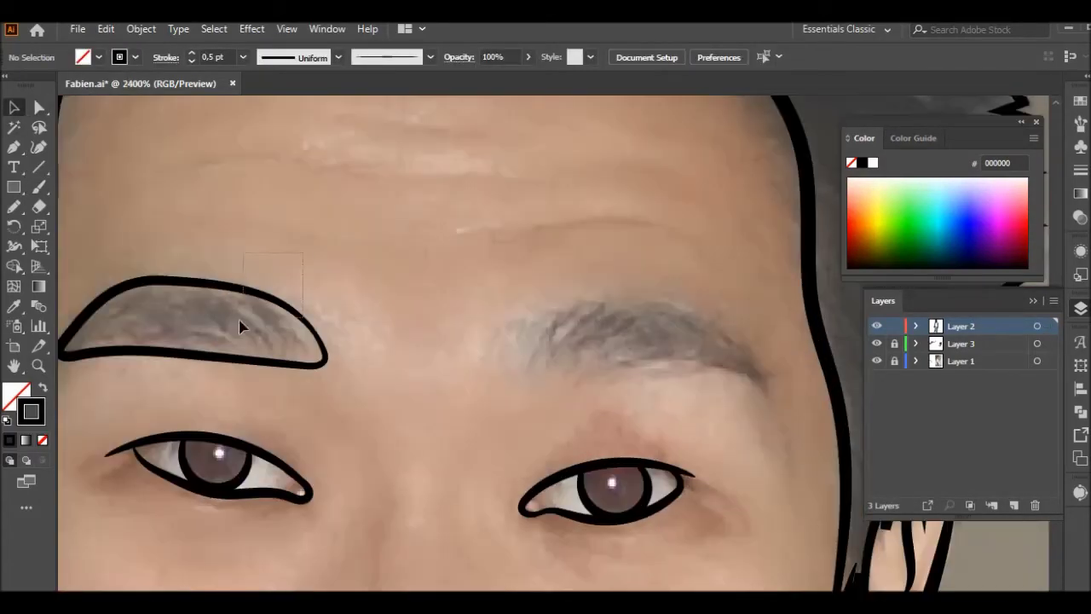
{"action": "right_click", "coordinate": [510, 256]}
{"action": "left_click", "coordinate": [455, 366]}
{"action": "left_click_drag", "start_coordinate": [455, 366], "coordinate": [648, 368]}
{"action": "key", "text": "Up"}
{"action": "left_click_drag", "start_coordinate": [770, 351], "coordinate": [758, 341]}
{"action": "left_click", "coordinate": [411, 188]}
{"action": "scroll", "coordinate": [412, 188], "scroll_direction": "down", "scroll_amount": 5}
{"action": "scroll", "coordinate": [411, 188], "scroll_direction": "down", "scroll_amount": 3}
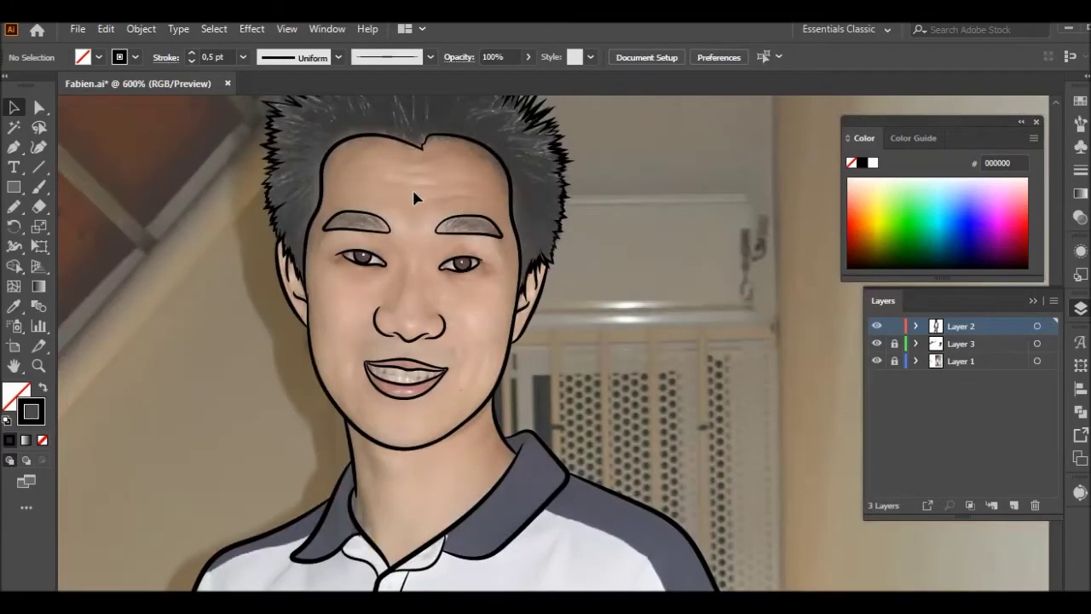
{"action": "scroll", "coordinate": [480, 438], "scroll_direction": "up", "scroll_amount": 2}
{"action": "scroll", "coordinate": [477, 426], "scroll_direction": "down", "scroll_amount": 3}
{"action": "scroll", "coordinate": [426, 358], "scroll_direction": "up", "scroll_amount": 8}
- Draw a small button circle on the placket with a 0.25 pt stroke and Alt-drag a copy below it
{"action": "left_click_drag", "start_coordinate": [14, 186], "coordinate": [68, 225]}
{"action": "left_click_drag", "start_coordinate": [420, 362], "coordinate": [446, 375]}
{"action": "left_click", "coordinate": [242, 57]}
{"action": "left_click", "coordinate": [270, 75]}
{"action": "scroll", "coordinate": [511, 428], "scroll_direction": "down", "scroll_amount": 2}
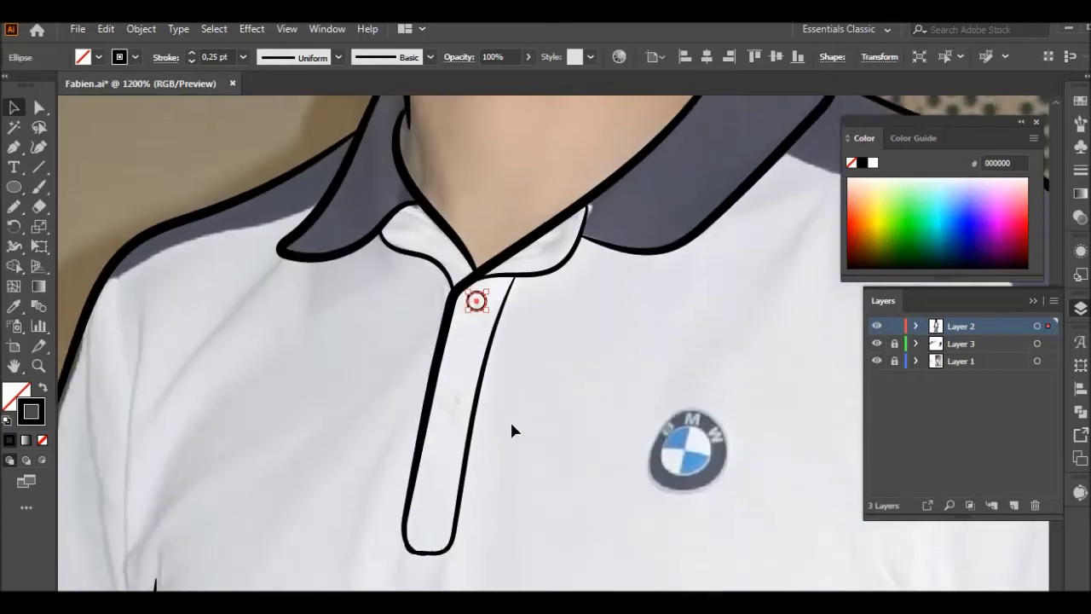
{"action": "scroll", "coordinate": [511, 429], "scroll_direction": "up", "scroll_amount": 1}
{"action": "left_click_drag", "start_coordinate": [467, 245], "coordinate": [433, 379]}
{"action": "key", "text": "ctrl+shift+a"}
- Select and deselect the small elbow mark while scrolling over the drawing to review it
{"action": "scroll", "coordinate": [511, 349], "scroll_direction": "down", "scroll_amount": 5}
{"action": "scroll", "coordinate": [511, 349], "scroll_direction": "down", "scroll_amount": 3}
{"action": "key", "text": "b"}
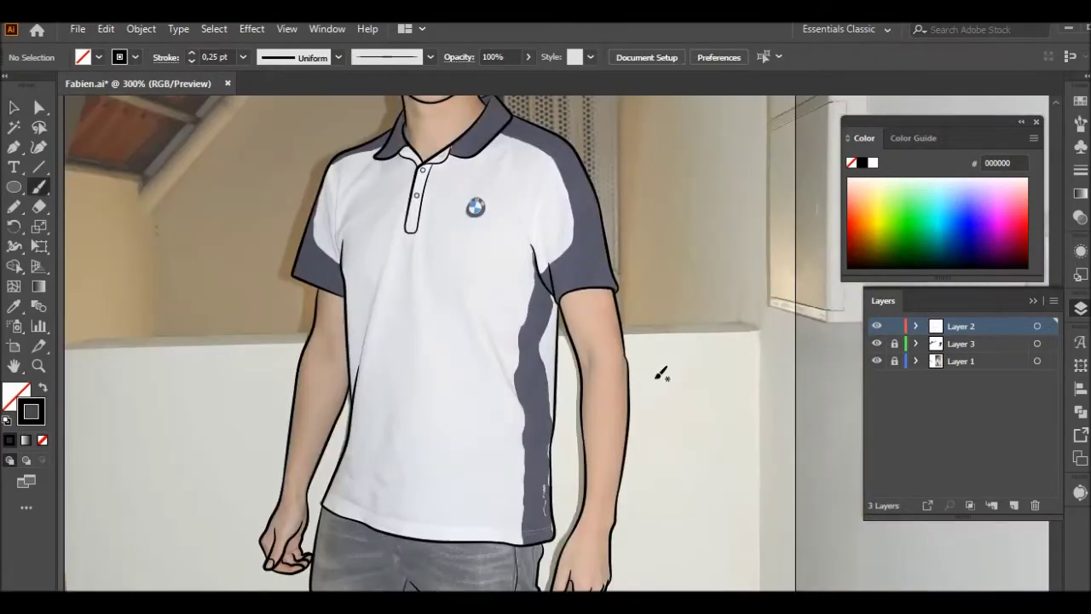
{"action": "scroll", "coordinate": [499, 313], "scroll_direction": "up", "scroll_amount": 4}
{"action": "left_click", "coordinate": [491, 329]}
{"action": "key", "text": "ctrl+shift+a"}
{"action": "scroll", "coordinate": [656, 315], "scroll_direction": "down", "scroll_amount": 4}
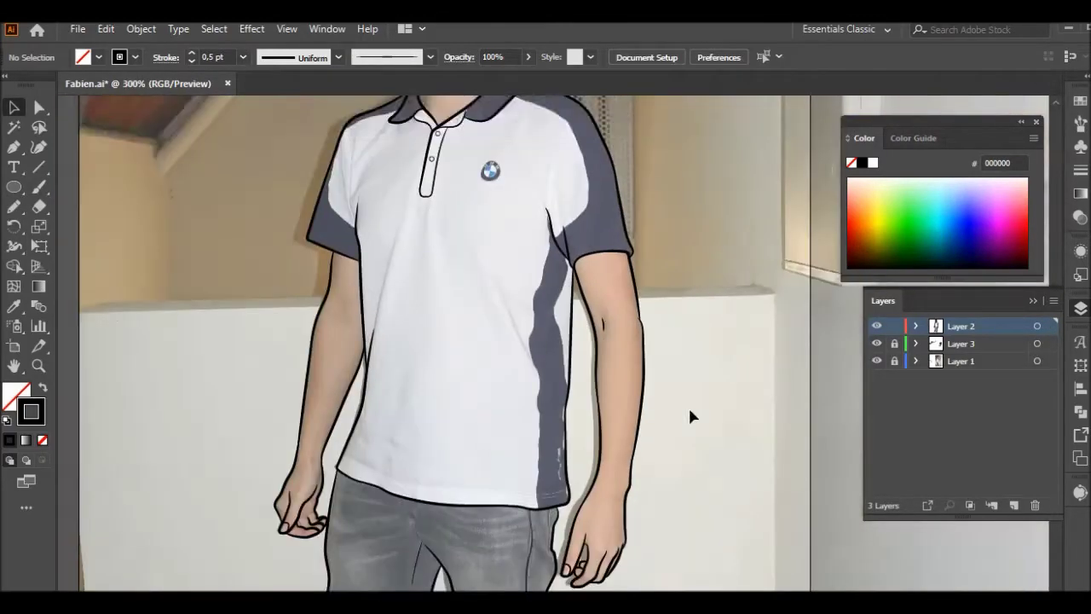
{"action": "key", "text": "b"}
{"action": "scroll", "coordinate": [635, 473], "scroll_direction": "up", "scroll_amount": 5}
{"action": "scroll", "coordinate": [714, 462], "scroll_direction": "down", "scroll_amount": 5}
{"action": "scroll", "coordinate": [383, 297], "scroll_direction": "up", "scroll_amount": 4}
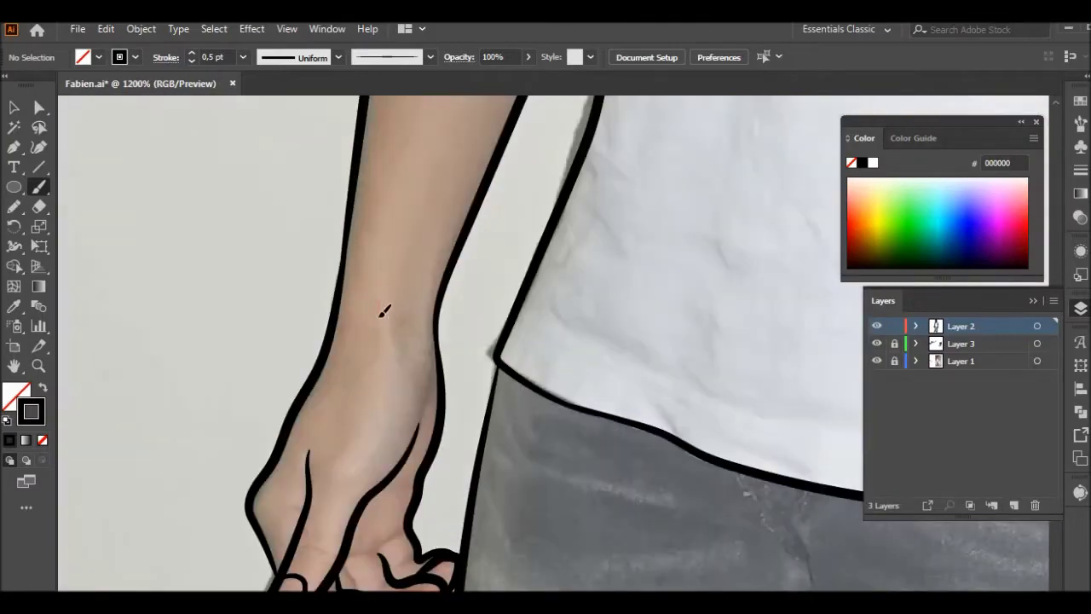
{"action": "scroll", "coordinate": [268, 231], "scroll_direction": "down", "scroll_amount": 2}
{"action": "scroll", "coordinate": [268, 231], "scroll_direction": "down", "scroll_amount": 2}
{"action": "scroll", "coordinate": [606, 419], "scroll_direction": "up", "scroll_amount": 5}
{"action": "scroll", "coordinate": [319, 302], "scroll_direction": "up", "scroll_amount": 3}
{"action": "scroll", "coordinate": [383, 382], "scroll_direction": "down", "scroll_amount": 3}
{"action": "scroll", "coordinate": [484, 298], "scroll_direction": "up", "scroll_amount": 3}
{"action": "scroll", "coordinate": [486, 236], "scroll_direction": "up", "scroll_amount": 5}
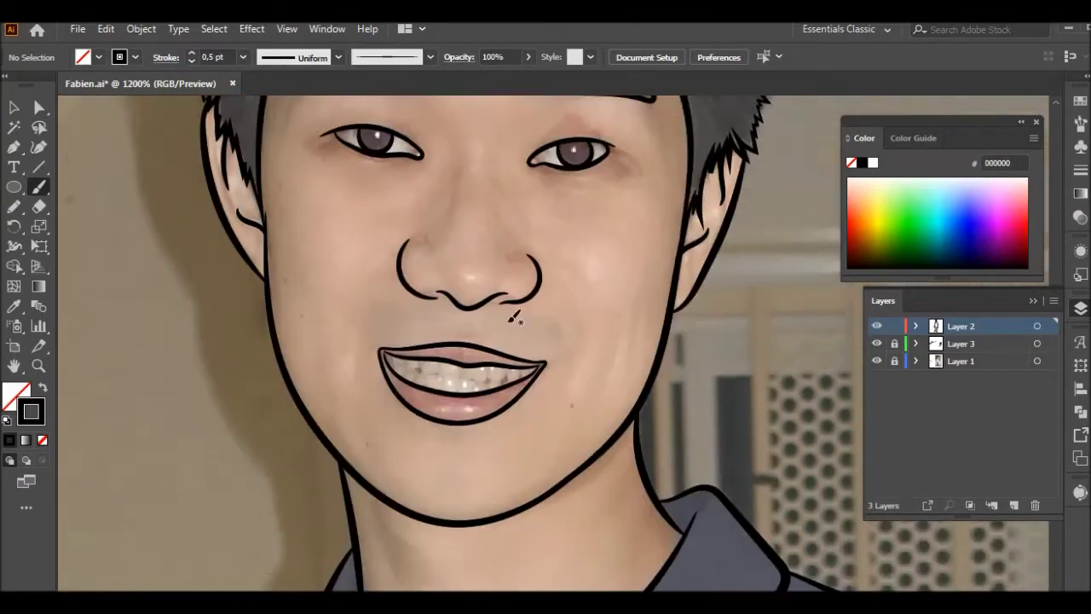
{"action": "scroll", "coordinate": [512, 309], "scroll_direction": "up", "scroll_amount": 5}
{"action": "scroll", "coordinate": [518, 300], "scroll_direction": "down", "scroll_amount": 2}
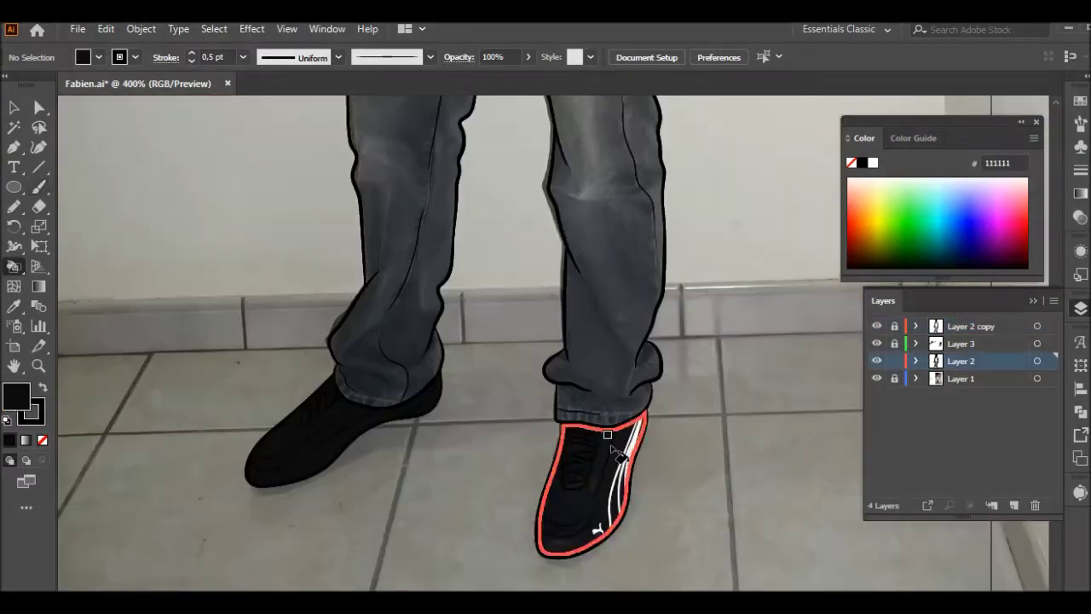
- Choose a skin-brown fill, try it on the face region, then undo that fill
{"action": "scroll", "coordinate": [452, 297], "scroll_direction": "up", "scroll_amount": 5}
{"action": "scroll", "coordinate": [452, 297], "scroll_direction": "up", "scroll_amount": 3}
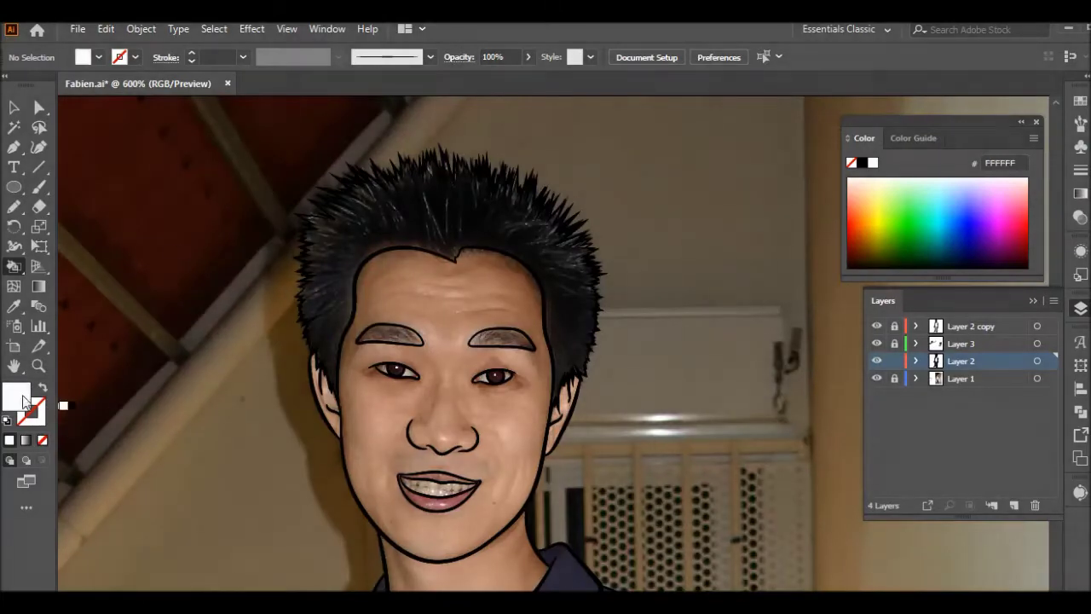
{"action": "double_click", "coordinate": [25, 400]}
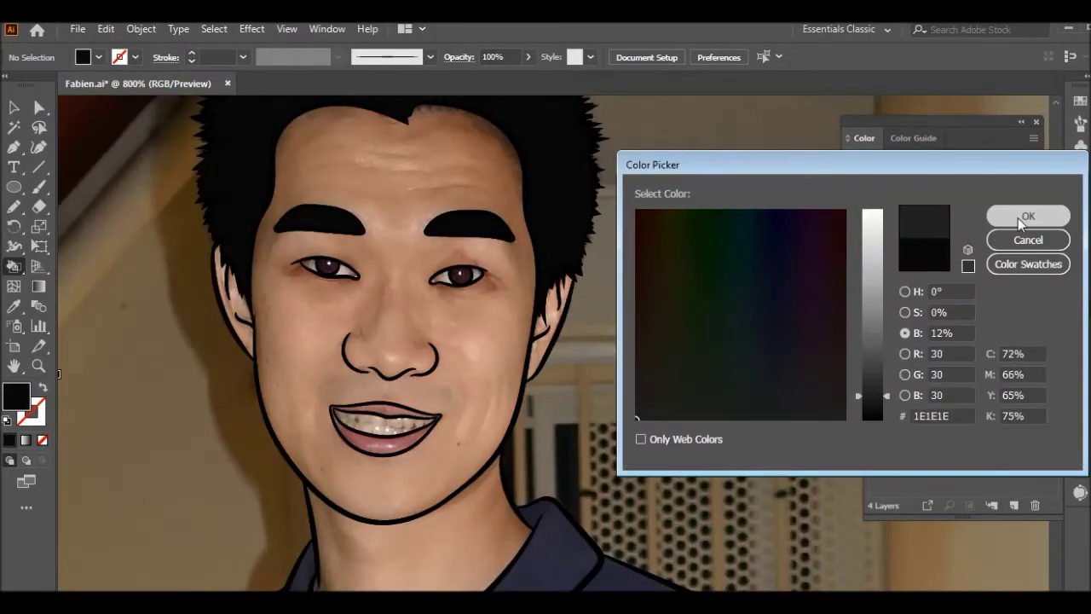
{"action": "left_click", "coordinate": [1020, 219]}
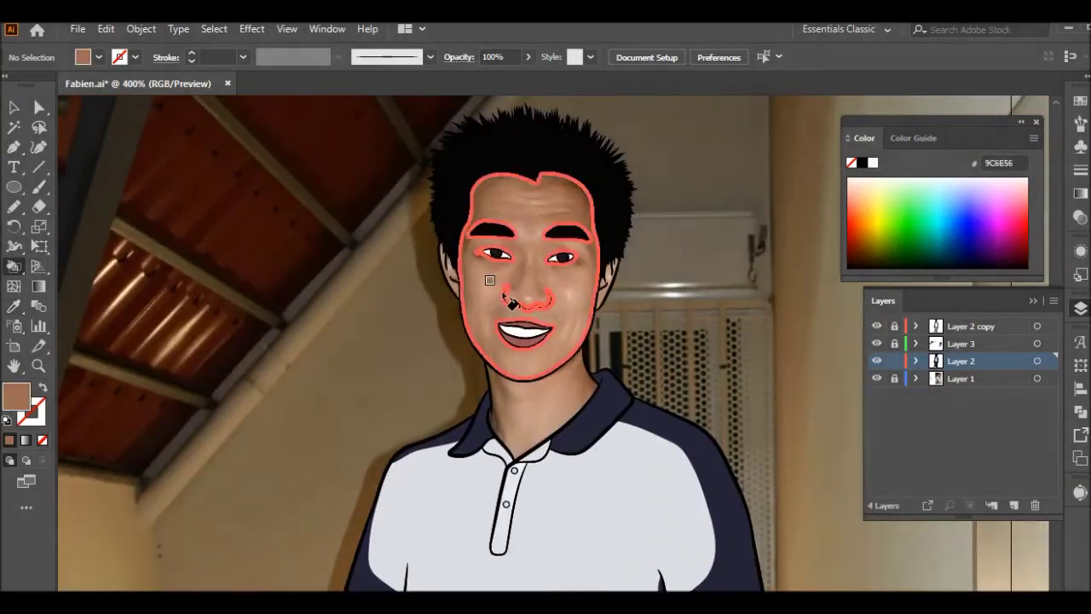
{"action": "left_click", "coordinate": [509, 300]}
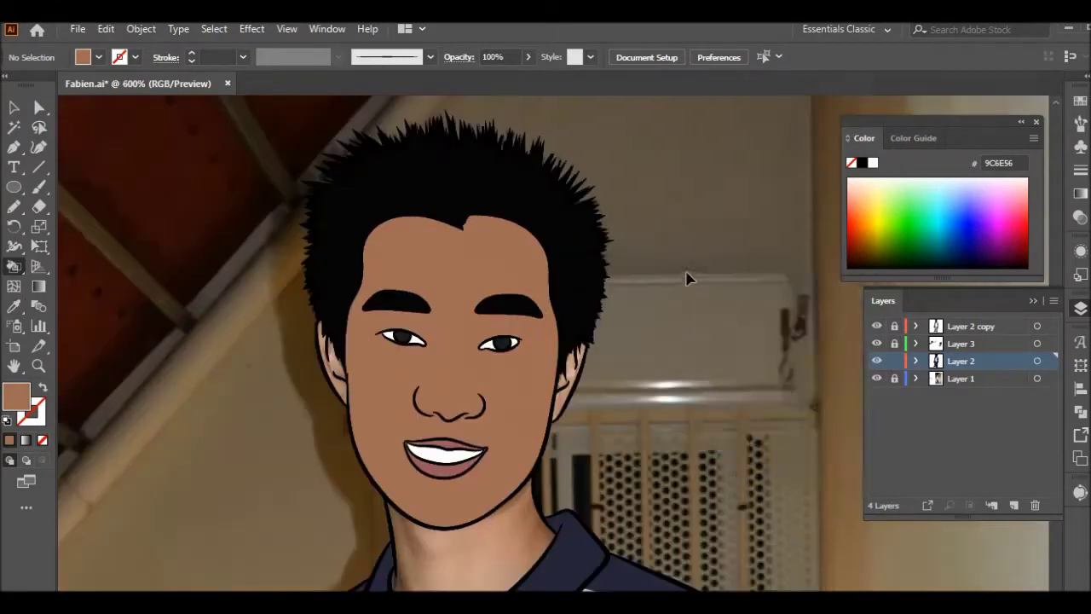
{"action": "right_click", "coordinate": [165, 223]}
{"action": "left_click", "coordinate": [512, 537]}
- Switch the fill to the light skin tone BF908D and Live Paint the arms and hands
{"action": "scroll", "coordinate": [416, 341], "scroll_direction": "down", "scroll_amount": 5}
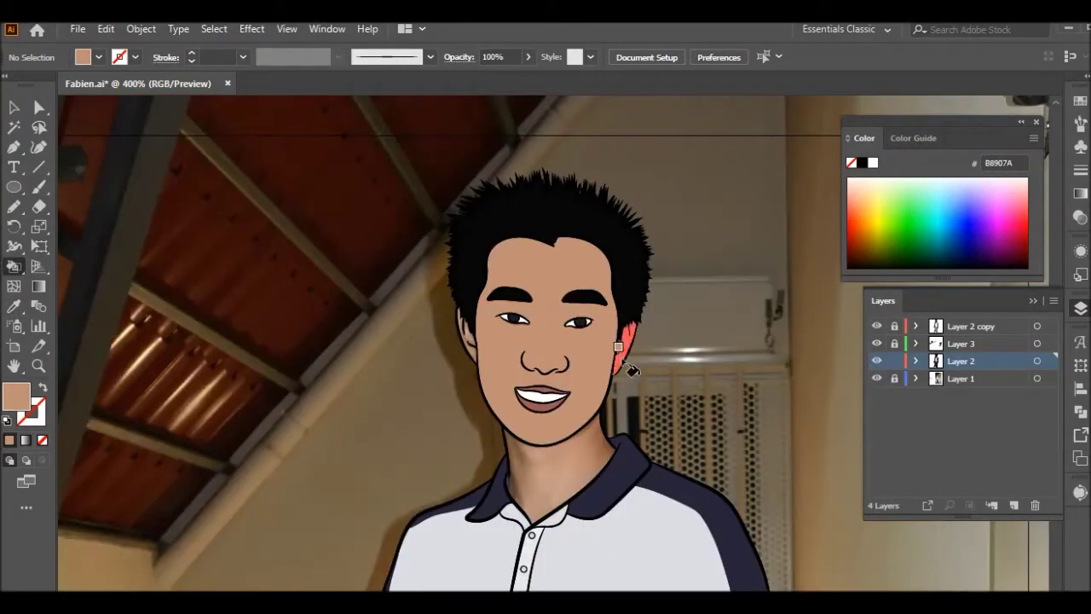
{"action": "scroll", "coordinate": [378, 341], "scroll_direction": "down", "scroll_amount": 5}
{"action": "scroll", "coordinate": [316, 292], "scroll_direction": "down", "scroll_amount": 5}
{"action": "scroll", "coordinate": [599, 347], "scroll_direction": "up", "scroll_amount": 2}
{"action": "scroll", "coordinate": [599, 347], "scroll_direction": "up", "scroll_amount": 4}
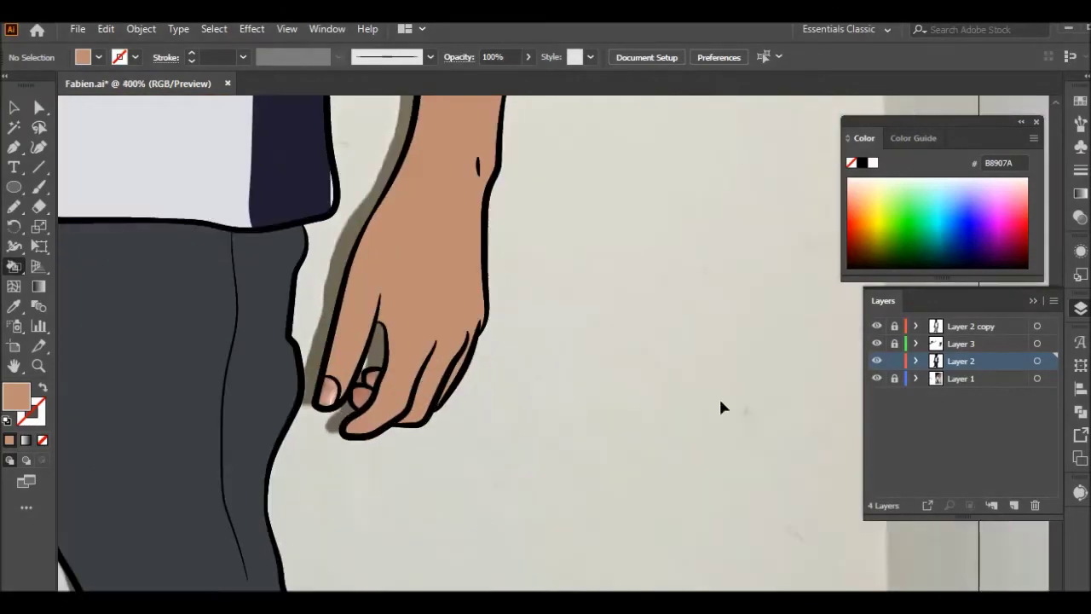
{"action": "scroll", "coordinate": [718, 396], "scroll_direction": "left", "scroll_amount": 8}
{"action": "double_click", "coordinate": [16, 395]}
{"action": "key", "text": "Return"}
{"action": "scroll", "coordinate": [94, 289], "scroll_direction": "down", "scroll_amount": 1}
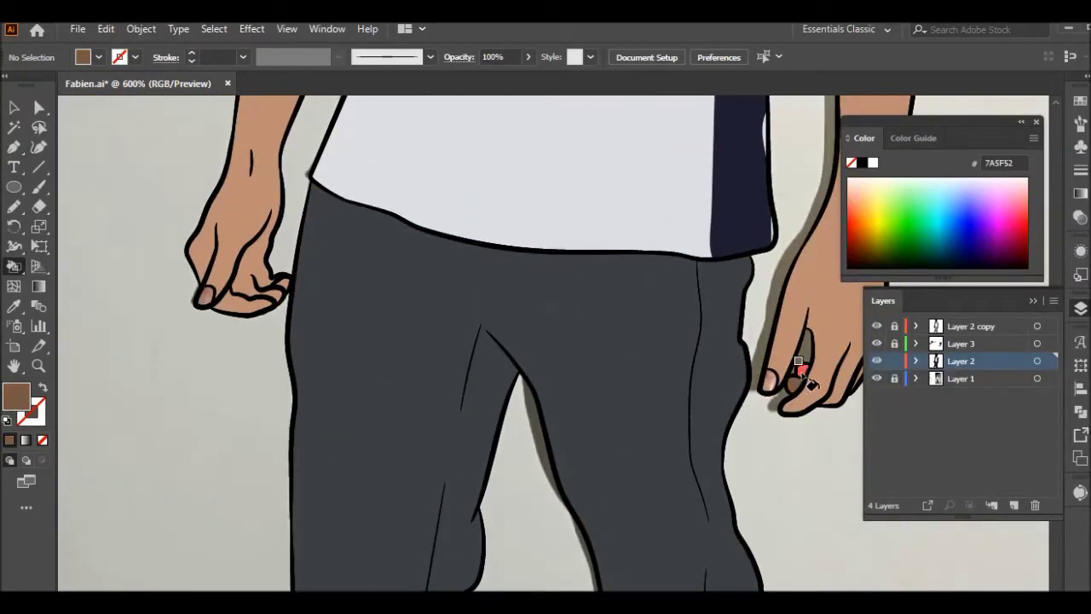
{"action": "left_click", "coordinate": [767, 390]}
{"action": "key", "text": "k"}
- Add Layer 5 above Layer 2 and hide Layer 2 to reveal the photo
{"action": "scroll", "coordinate": [158, 305], "scroll_direction": "down", "scroll_amount": 3}
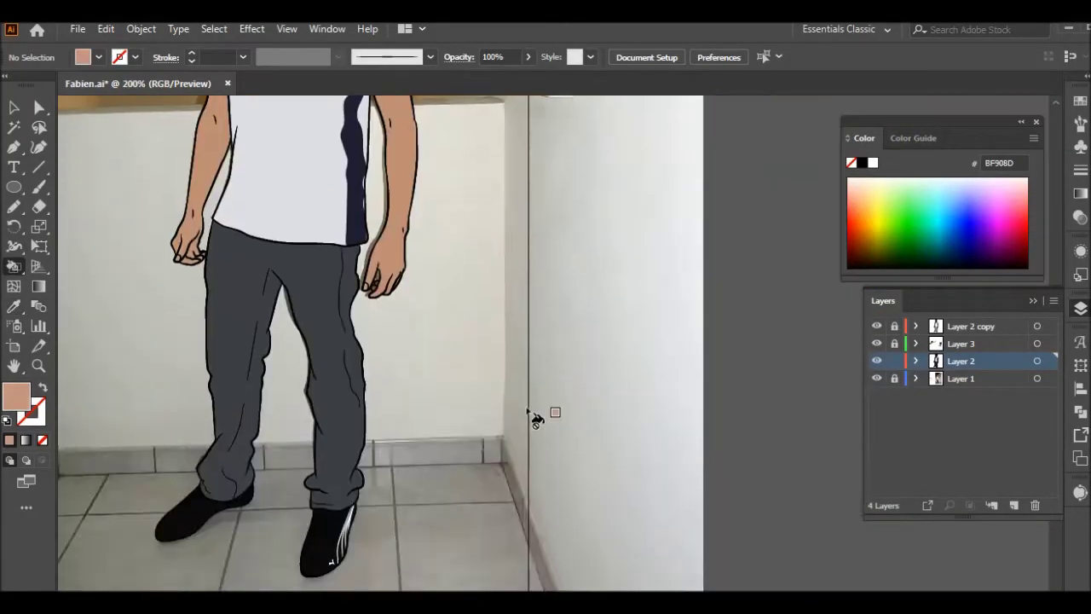
{"action": "scroll", "coordinate": [571, 438], "scroll_direction": "up", "scroll_amount": 4}
{"action": "key", "text": "ctrl+l"}
{"action": "left_click", "coordinate": [876, 378]}
{"action": "key", "text": "n"}
{"action": "scroll", "coordinate": [264, 269], "scroll_direction": "up", "scroll_amount": 5}
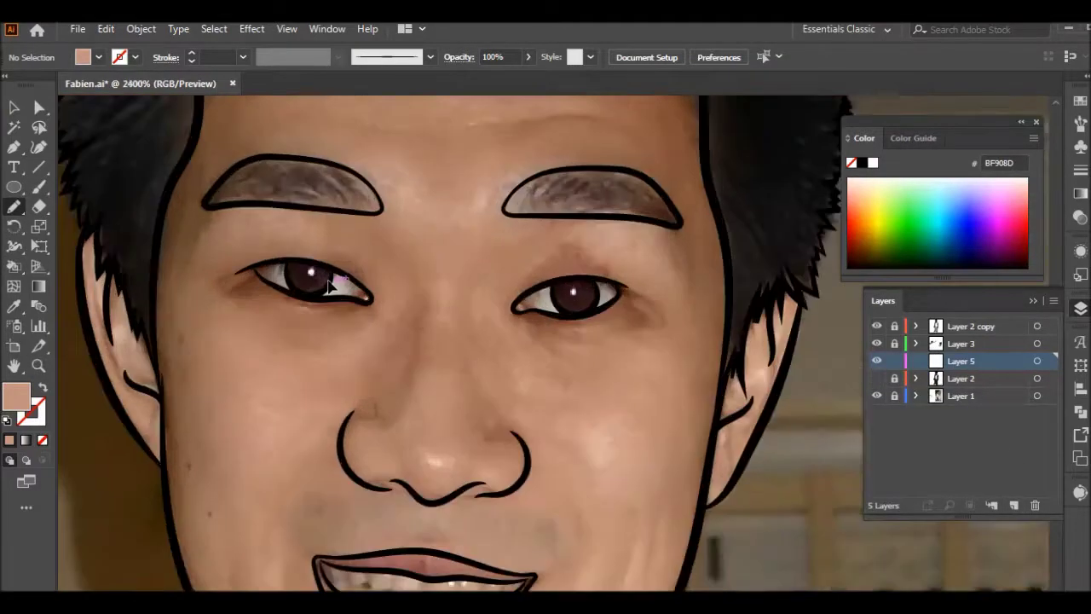
- Trace freehand shading over the upper eye shine and the lips on Layer 5
{"action": "scroll", "coordinate": [215, 280], "scroll_direction": "up", "scroll_amount": 3}
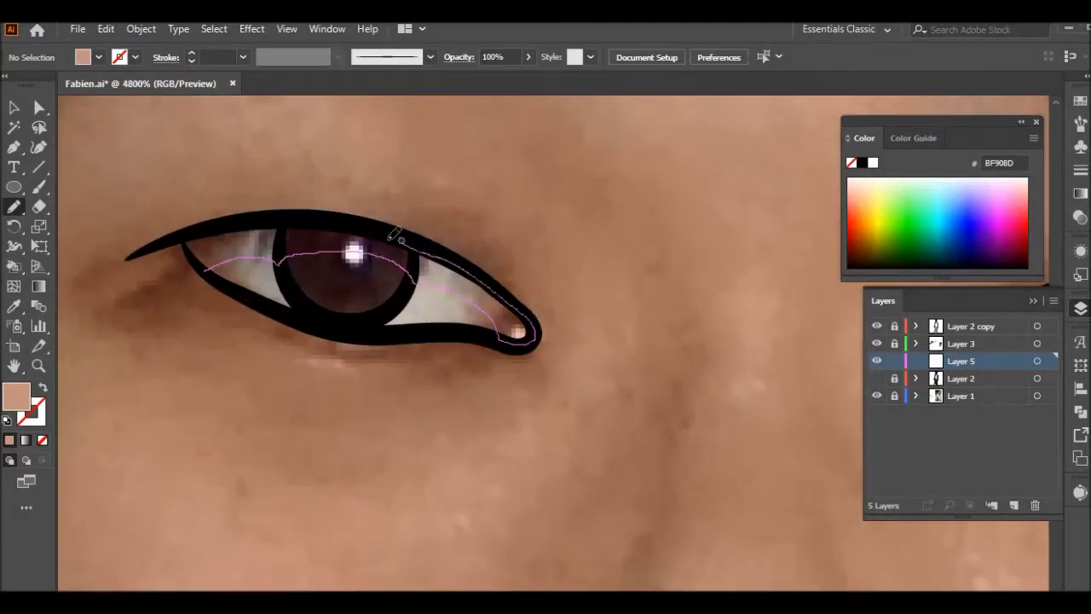
{"action": "left_click_drag", "start_coordinate": [209, 268], "coordinate": [203, 261]}
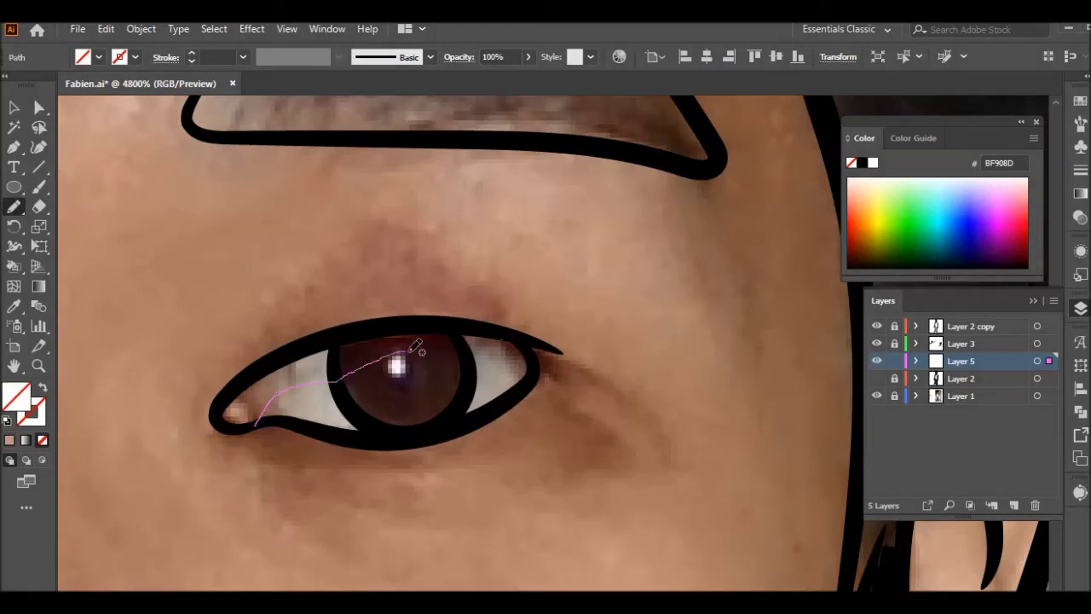
{"action": "scroll", "coordinate": [682, 413], "scroll_direction": "down", "scroll_amount": 1}
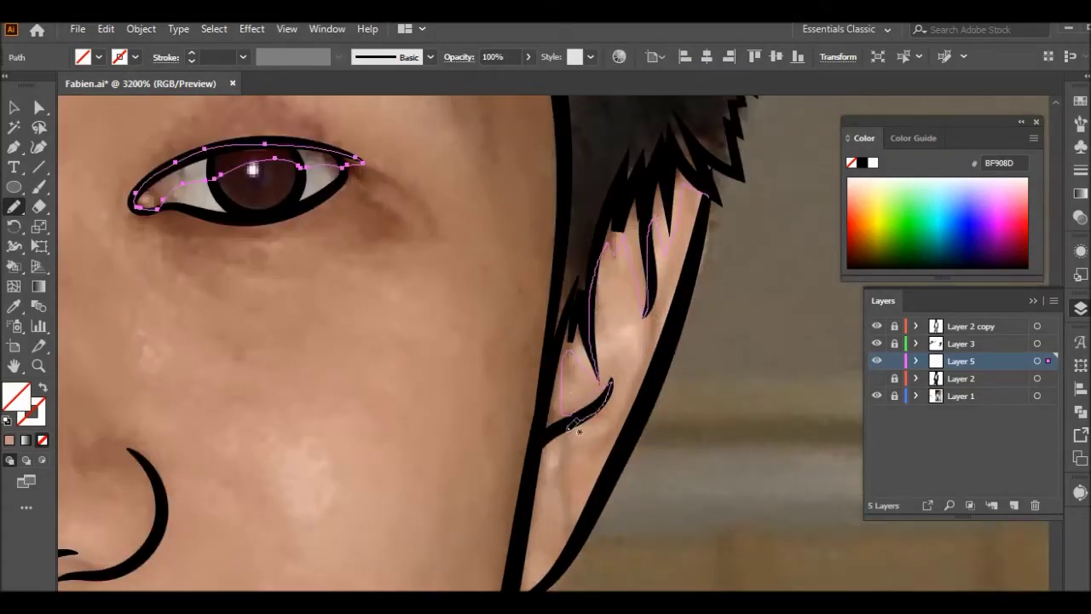
{"action": "scroll", "coordinate": [577, 431], "scroll_direction": "down", "scroll_amount": 2}
{"action": "left_click_drag", "start_coordinate": [550, 334], "coordinate": [549, 449]}
{"action": "scroll", "coordinate": [716, 269], "scroll_direction": "up", "scroll_amount": 4}
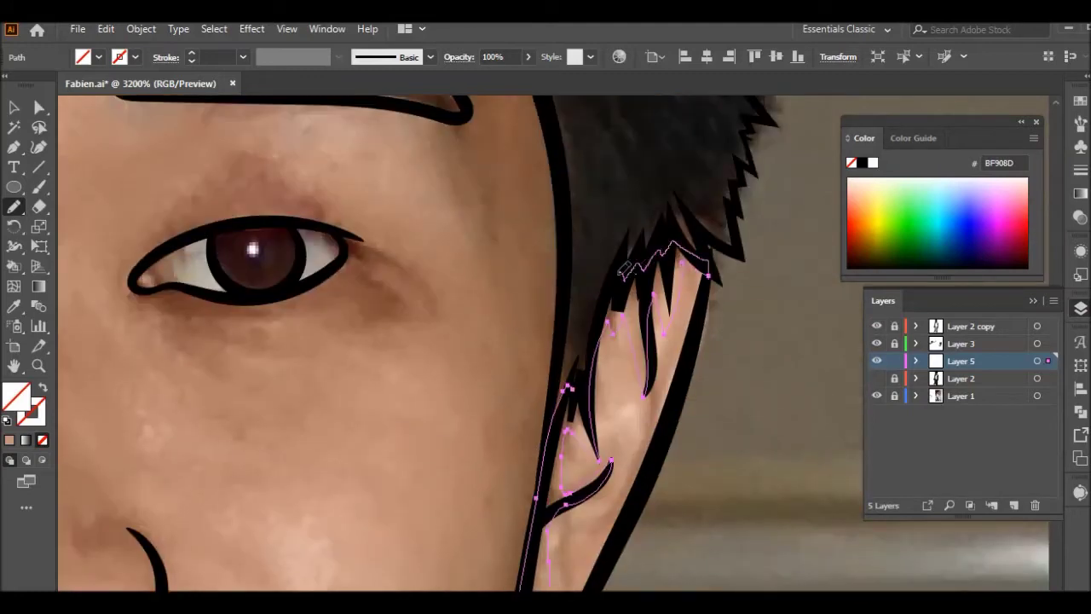
{"action": "scroll", "coordinate": [627, 271], "scroll_direction": "down", "scroll_amount": 2}
{"action": "scroll", "coordinate": [390, 243], "scroll_direction": "up", "scroll_amount": 1}
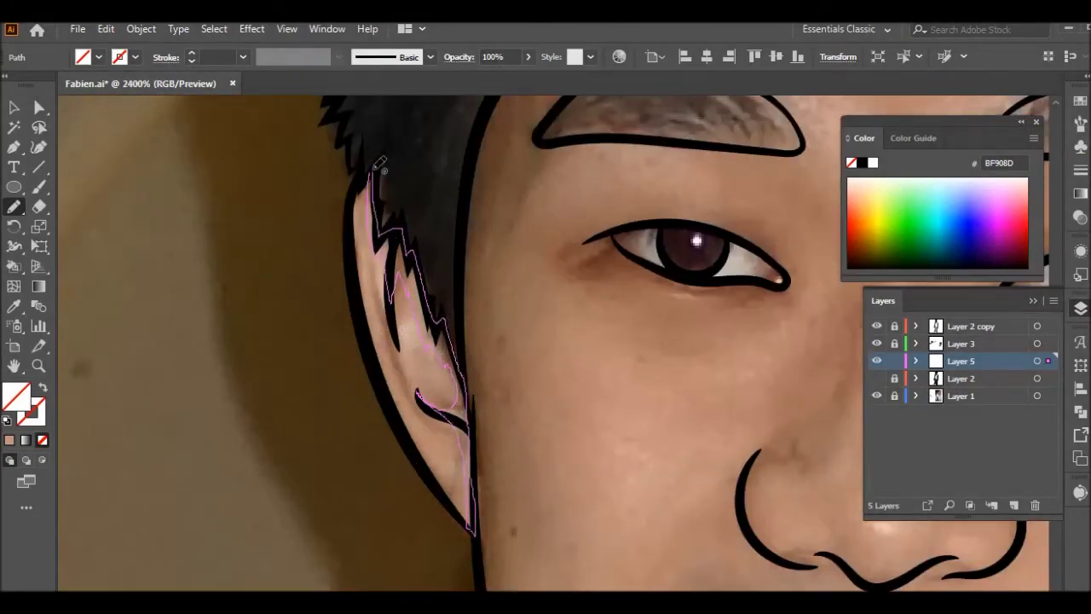
{"action": "scroll", "coordinate": [380, 163], "scroll_direction": "down", "scroll_amount": 3}
{"action": "scroll", "coordinate": [364, 333], "scroll_direction": "up", "scroll_amount": 3}
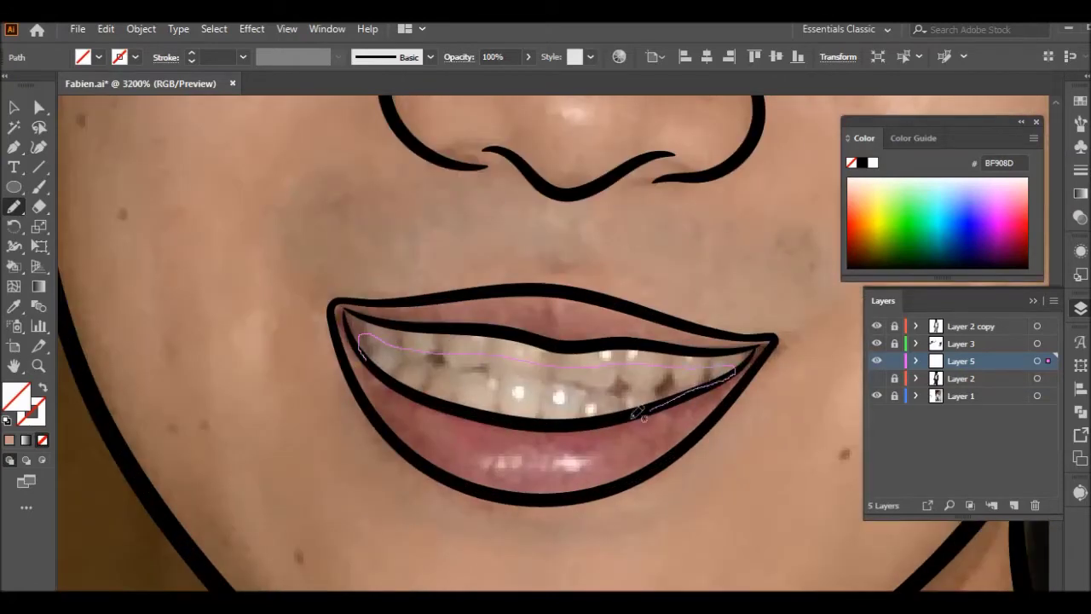
{"action": "key", "text": "ctrl+shift+a"}
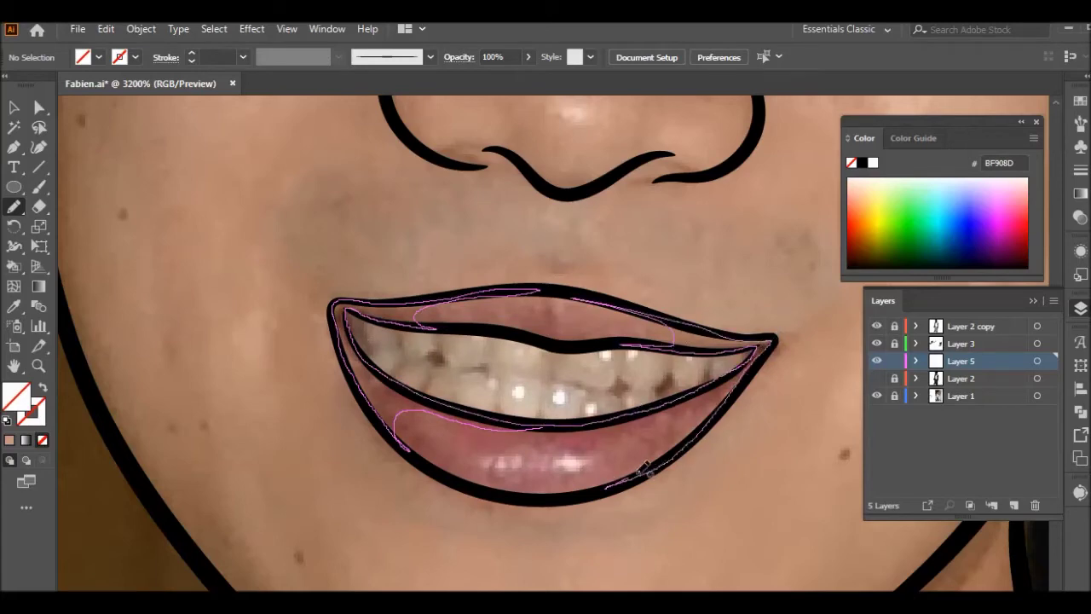
- Trace freehand shadows along the collar edge and the neck below the chin
{"action": "scroll", "coordinate": [601, 419], "scroll_direction": "down", "scroll_amount": 3}
{"action": "scroll", "coordinate": [630, 436], "scroll_direction": "up", "scroll_amount": 3}
{"action": "left_click_drag", "start_coordinate": [631, 436], "coordinate": [653, 404]}
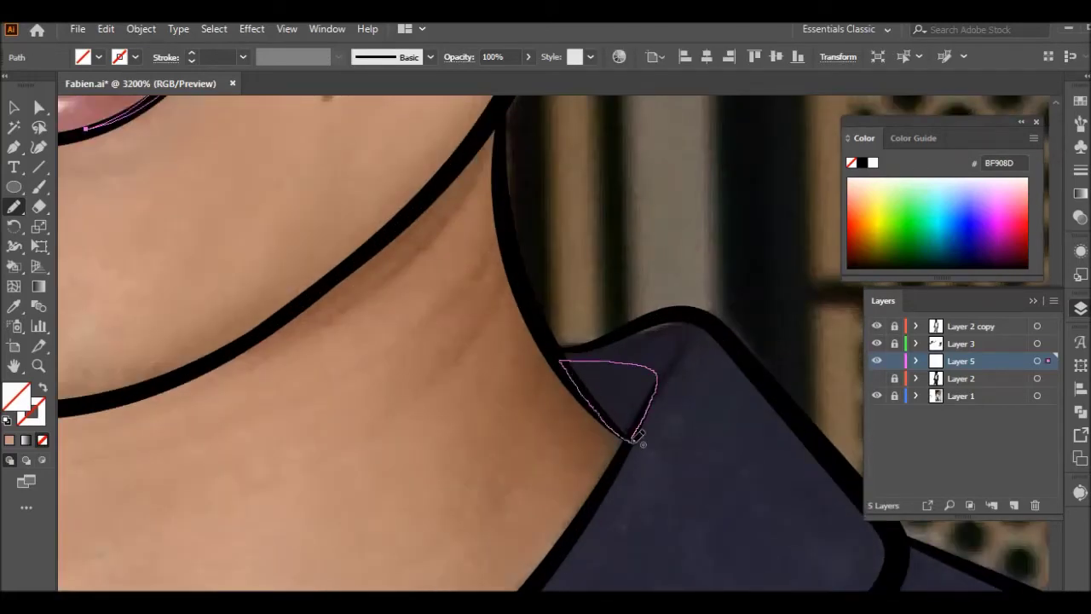
{"action": "scroll", "coordinate": [635, 439], "scroll_direction": "down", "scroll_amount": 3}
{"action": "scroll", "coordinate": [429, 422], "scroll_direction": "up", "scroll_amount": 3}
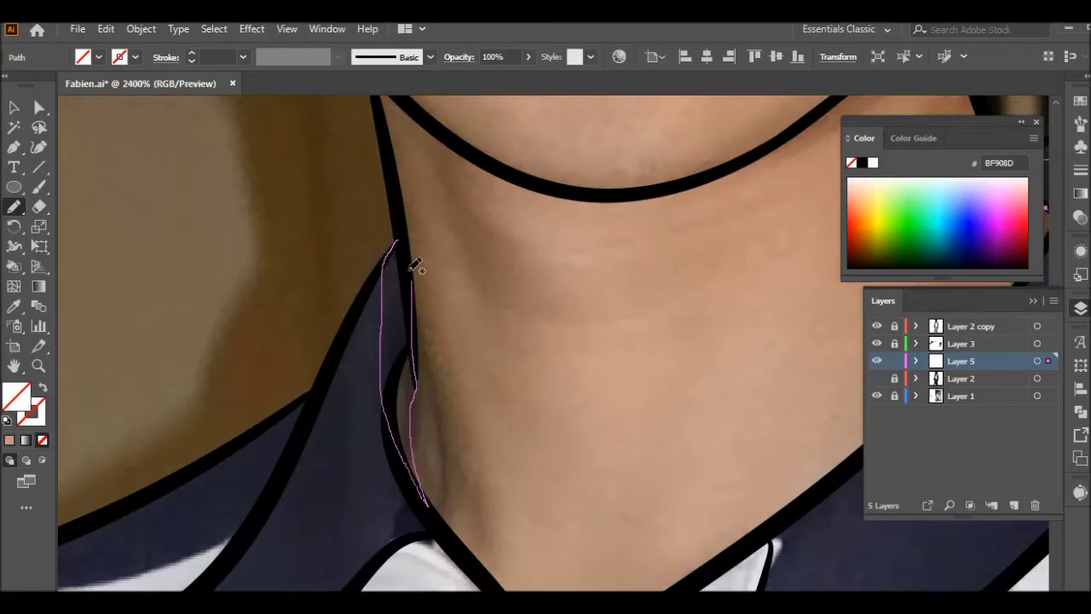
{"action": "scroll", "coordinate": [415, 328], "scroll_direction": "down", "scroll_amount": 3}
{"action": "scroll", "coordinate": [333, 387], "scroll_direction": "up", "scroll_amount": 2}
{"action": "scroll", "coordinate": [286, 318], "scroll_direction": "up", "scroll_amount": 1}
{"action": "key", "text": "ctrl+shift+a"}
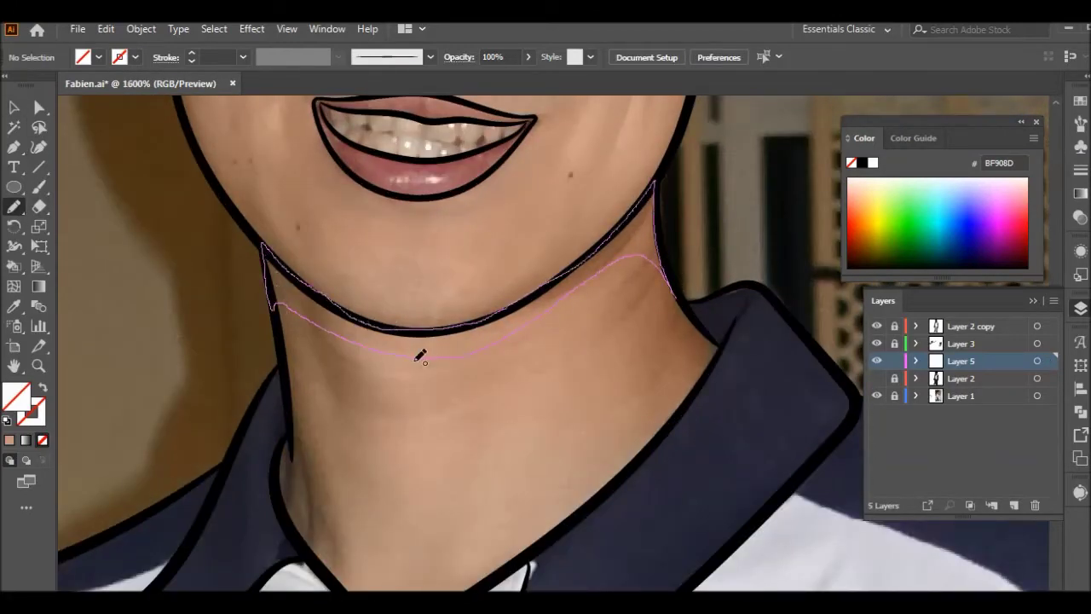
{"action": "scroll", "coordinate": [414, 360], "scroll_direction": "down", "scroll_amount": 3}
{"action": "scroll", "coordinate": [314, 504], "scroll_direction": "down", "scroll_amount": 3}
{"action": "scroll", "coordinate": [314, 505], "scroll_direction": "up", "scroll_amount": 3}
- Draw a Pen-tool shadow path curving around the shoulder and down the arm to the wrist
{"action": "key", "text": "p"}
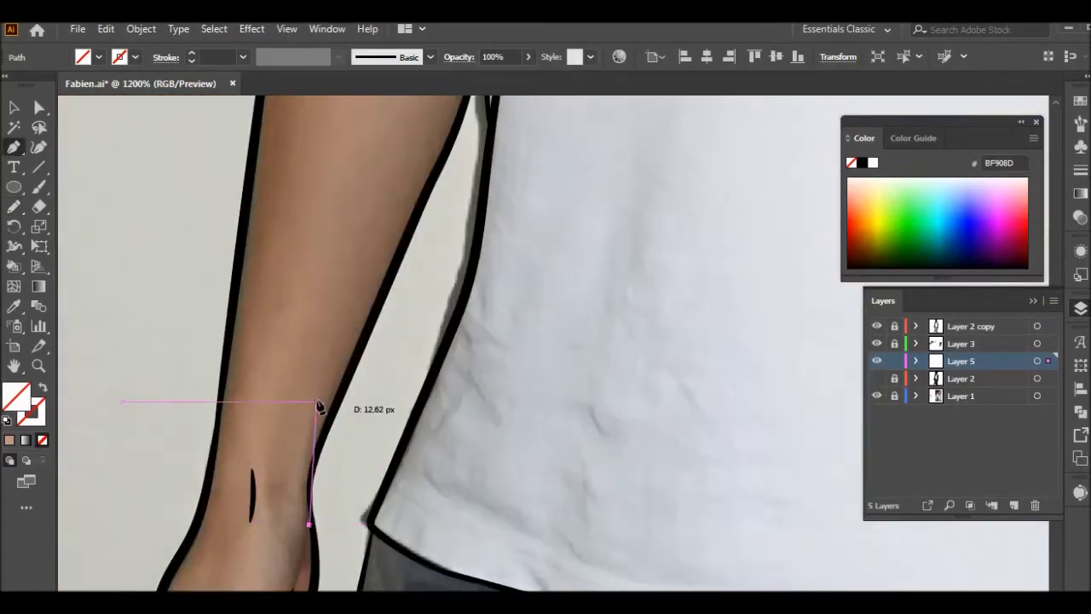
{"action": "scroll", "coordinate": [455, 281], "scroll_direction": "down", "scroll_amount": 2}
{"action": "left_click", "coordinate": [454, 207]}
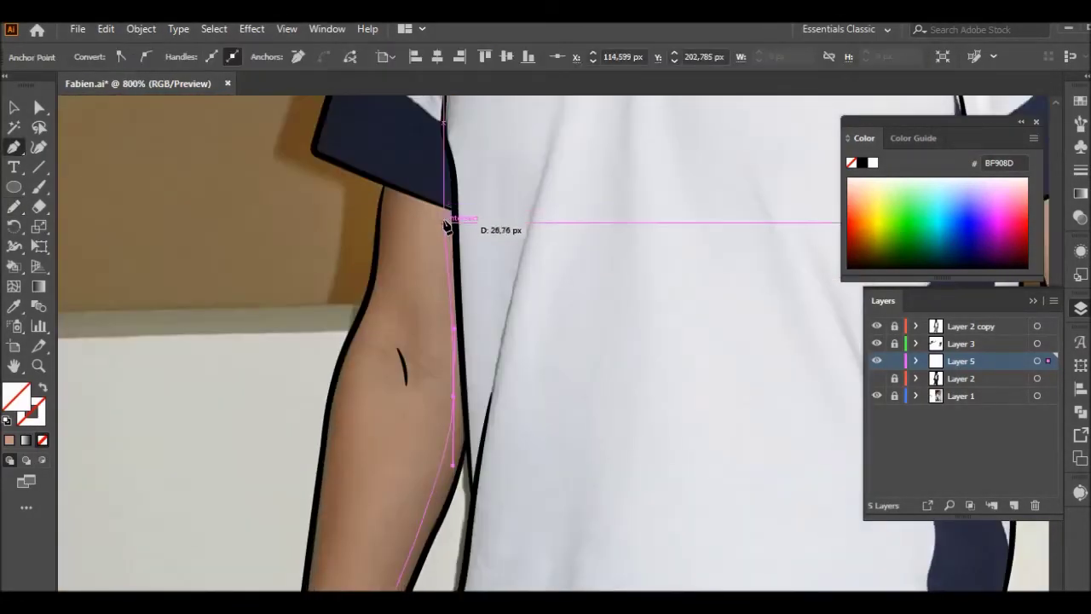
{"action": "scroll", "coordinate": [445, 227], "scroll_direction": "up", "scroll_amount": 3}
{"action": "left_click_drag", "start_coordinate": [225, 239], "coordinate": [90, 187]}
{"action": "key", "text": "n"}
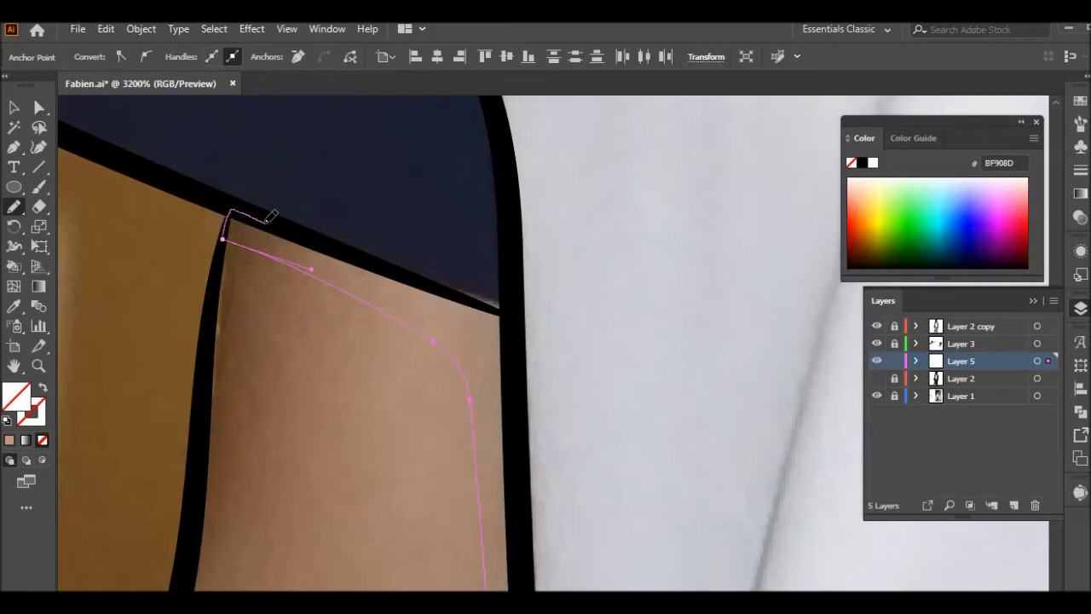
{"action": "scroll", "coordinate": [271, 217], "scroll_direction": "down", "scroll_amount": 2}
{"action": "scroll", "coordinate": [479, 496], "scroll_direction": "down", "scroll_amount": 3}
{"action": "key", "text": "p"}
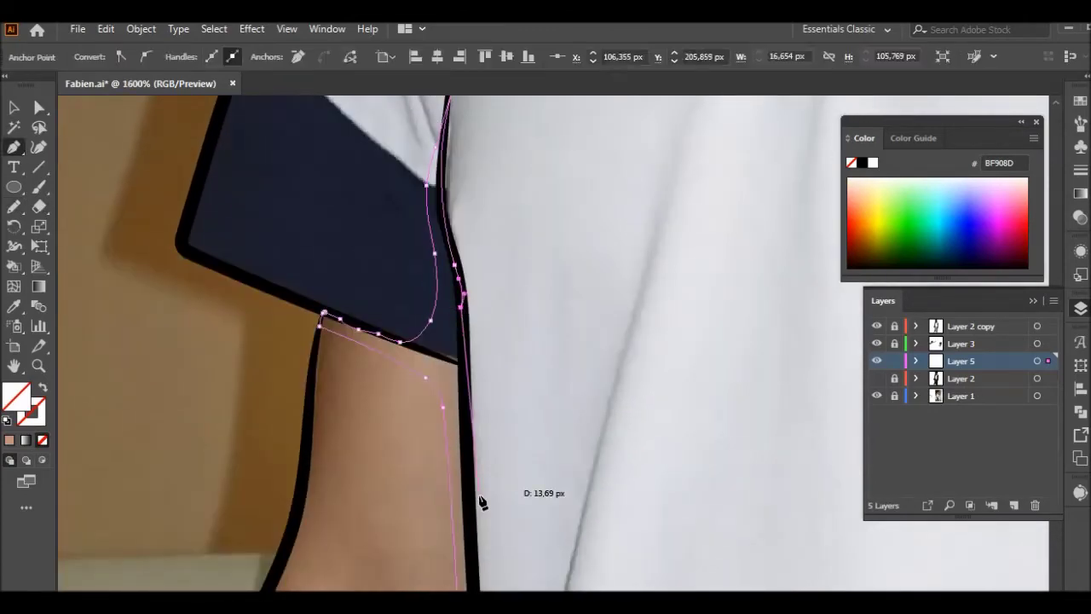
{"action": "scroll", "coordinate": [482, 511], "scroll_direction": "down", "scroll_amount": 5}
{"action": "scroll", "coordinate": [463, 377], "scroll_direction": "down", "scroll_amount": 4}
{"action": "scroll", "coordinate": [345, 459], "scroll_direction": "down", "scroll_amount": 3}
{"action": "scroll", "coordinate": [345, 459], "scroll_direction": "down", "scroll_amount": 5}
{"action": "left_click", "coordinate": [264, 498]}
{"action": "key", "text": "v"}
- Pencil shadow strokes under the curled fingers and along the knuckles
{"action": "scroll", "coordinate": [295, 458], "scroll_direction": "down", "scroll_amount": 2}
{"action": "scroll", "coordinate": [273, 516], "scroll_direction": "down", "scroll_amount": 2}
{"action": "scroll", "coordinate": [273, 515], "scroll_direction": "up", "scroll_amount": 2}
{"action": "key", "text": "n"}
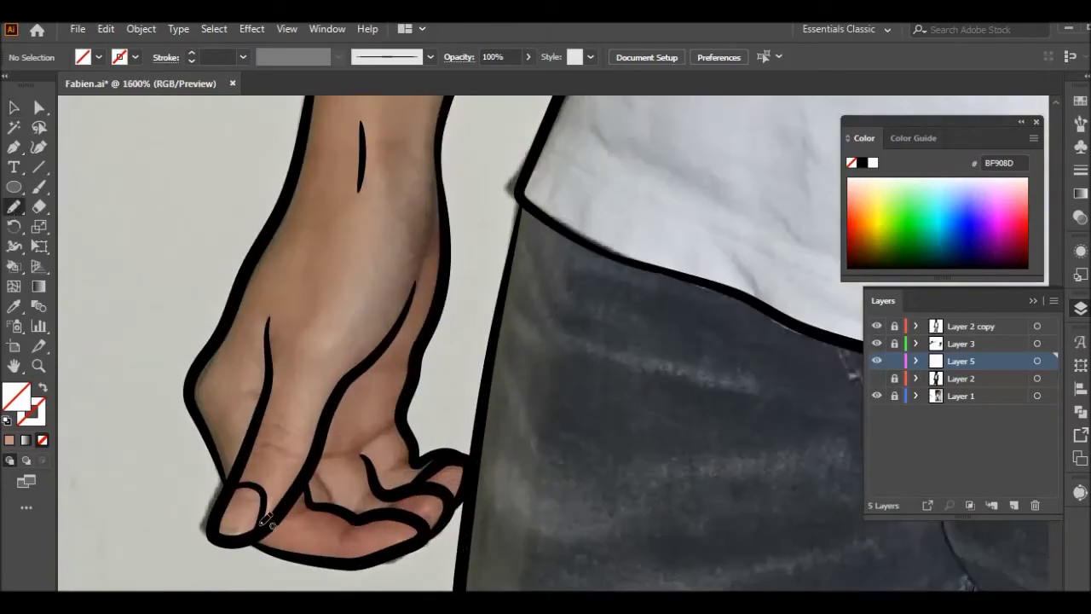
{"action": "left_click_drag", "start_coordinate": [273, 523], "coordinate": [267, 543]}
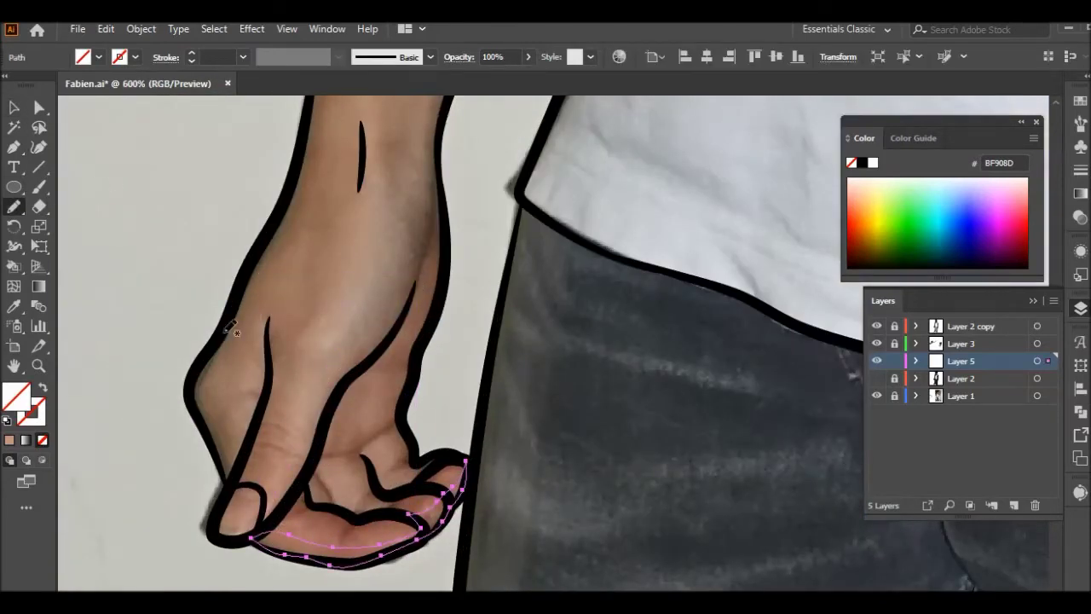
{"action": "scroll", "coordinate": [699, 407], "scroll_direction": "down", "scroll_amount": 2}
{"action": "scroll", "coordinate": [698, 406], "scroll_direction": "up", "scroll_amount": 2}
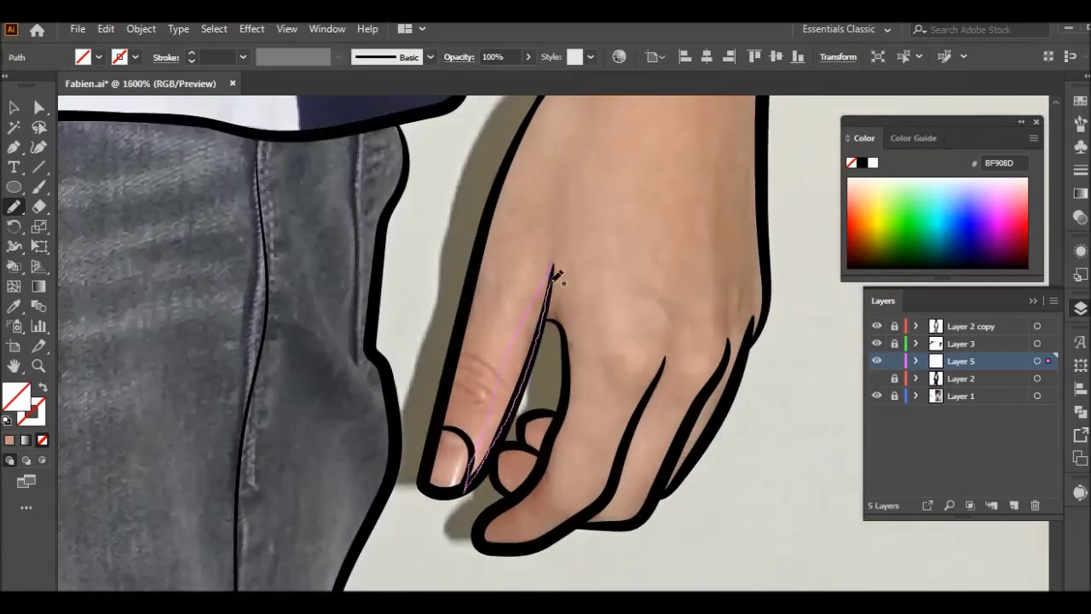
{"action": "left_click_drag", "start_coordinate": [494, 467], "coordinate": [533, 476]}
{"action": "left_click_drag", "start_coordinate": [524, 424], "coordinate": [556, 428]}
{"action": "scroll", "coordinate": [686, 437], "scroll_direction": "down", "scroll_amount": 2}
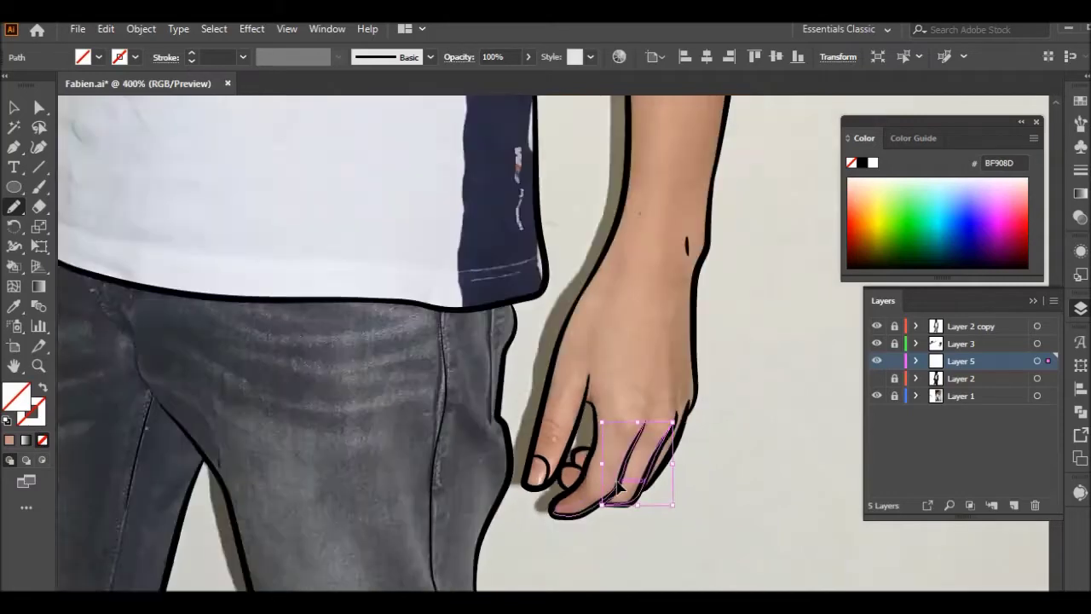
{"action": "scroll", "coordinate": [620, 463], "scroll_direction": "down", "scroll_amount": 2}
{"action": "scroll", "coordinate": [645, 446], "scroll_direction": "up", "scroll_amount": 2}
- Trace the forearm's inner-edge shadow below the sleeve with the Pen tool, undoing a messy stroke
{"action": "key", "text": "p"}
{"action": "scroll", "coordinate": [615, 470], "scroll_direction": "up", "scroll_amount": 1}
{"action": "left_click_drag", "start_coordinate": [616, 469], "coordinate": [621, 348]}
{"action": "scroll", "coordinate": [621, 349], "scroll_direction": "up", "scroll_amount": 3}
{"action": "scroll", "coordinate": [567, 263], "scroll_direction": "up", "scroll_amount": 2}
{"action": "left_click_drag", "start_coordinate": [534, 294], "coordinate": [610, 237]}
{"action": "key", "text": "n"}
{"action": "scroll", "coordinate": [531, 426], "scroll_direction": "up", "scroll_amount": 2}
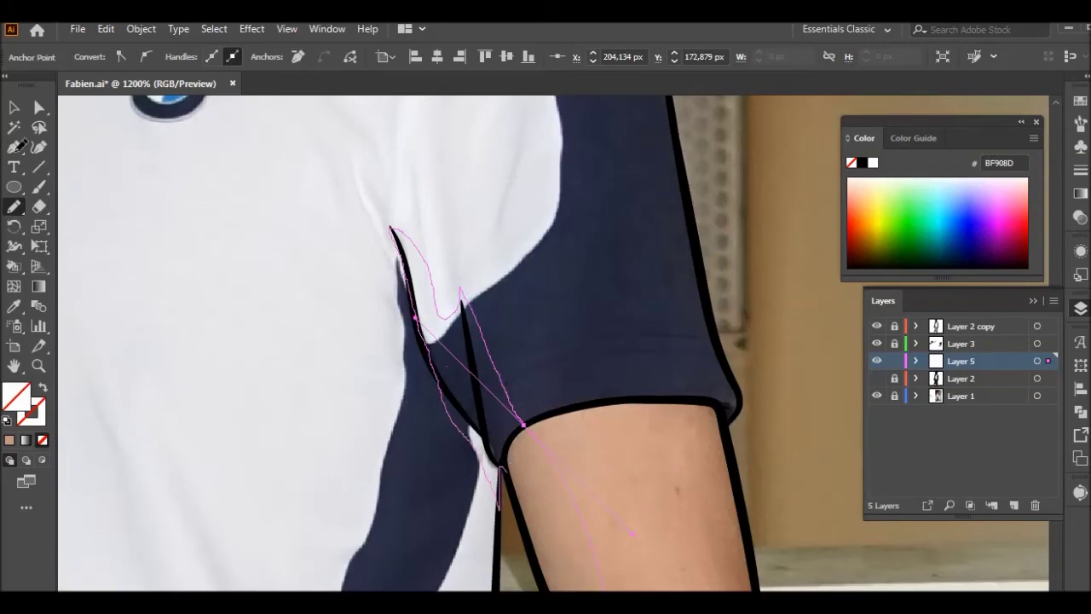
{"action": "key", "text": "ctrl+z"}
{"action": "scroll", "coordinate": [546, 341], "scroll_direction": "down", "scroll_amount": 2}
{"action": "key", "text": "p"}
{"action": "scroll", "coordinate": [534, 253], "scroll_direction": "up", "scroll_amount": 2}
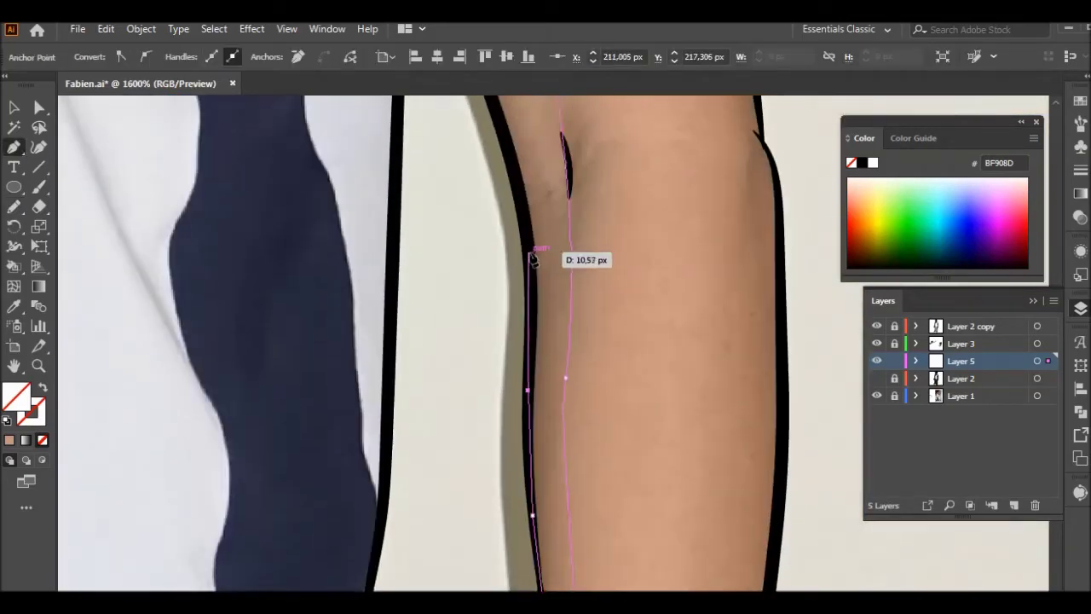
{"action": "scroll", "coordinate": [534, 253], "scroll_direction": "down", "scroll_amount": 3}
{"action": "scroll", "coordinate": [597, 299], "scroll_direction": "down", "scroll_amount": 2}
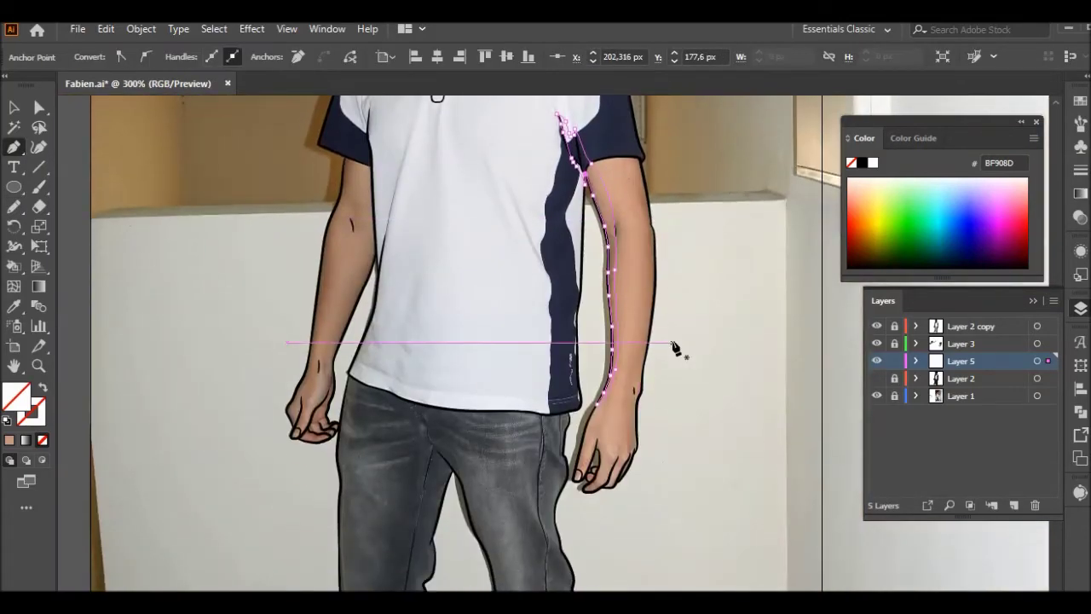
{"action": "scroll", "coordinate": [673, 346], "scroll_direction": "down", "scroll_amount": 3}
{"action": "scroll", "coordinate": [674, 347], "scroll_direction": "down", "scroll_amount": 2}
{"action": "scroll", "coordinate": [673, 347], "scroll_direction": "down", "scroll_amount": 2}
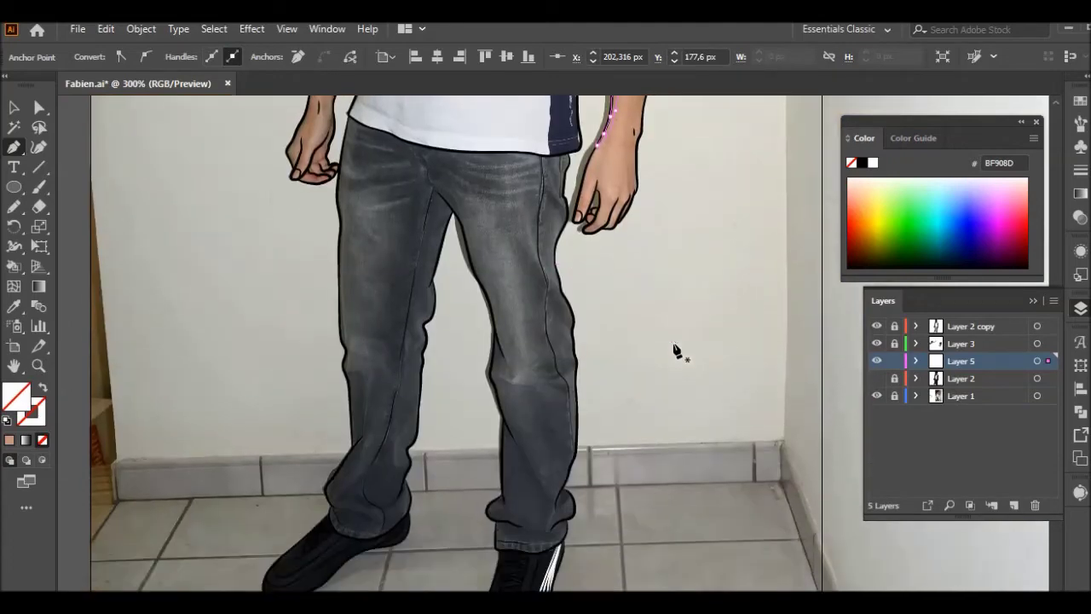
- Pencil a shadow path running up the right trouser leg
{"action": "key", "text": "n"}
{"action": "scroll", "coordinate": [383, 497], "scroll_direction": "up", "scroll_amount": 1}
{"action": "scroll", "coordinate": [382, 497], "scroll_direction": "down", "scroll_amount": 2}
{"action": "scroll", "coordinate": [401, 499], "scroll_direction": "up", "scroll_amount": 3}
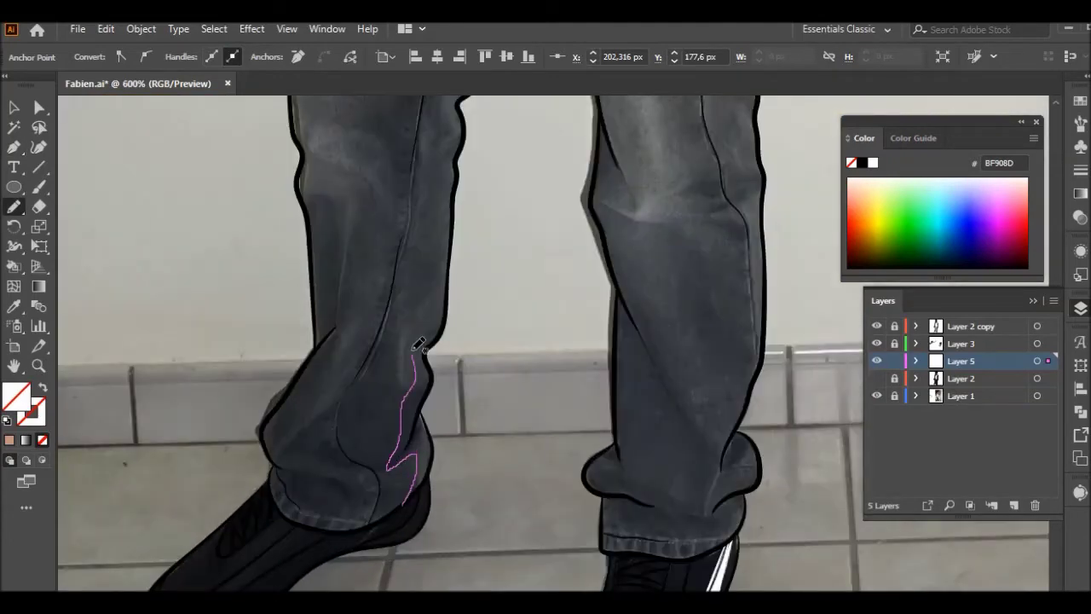
{"action": "left_click_drag", "start_coordinate": [417, 343], "coordinate": [439, 191]}
{"action": "scroll", "coordinate": [440, 191], "scroll_direction": "up", "scroll_amount": 3}
{"action": "scroll", "coordinate": [468, 389], "scroll_direction": "up", "scroll_amount": 2}
{"action": "scroll", "coordinate": [490, 171], "scroll_direction": "up", "scroll_amount": 1}
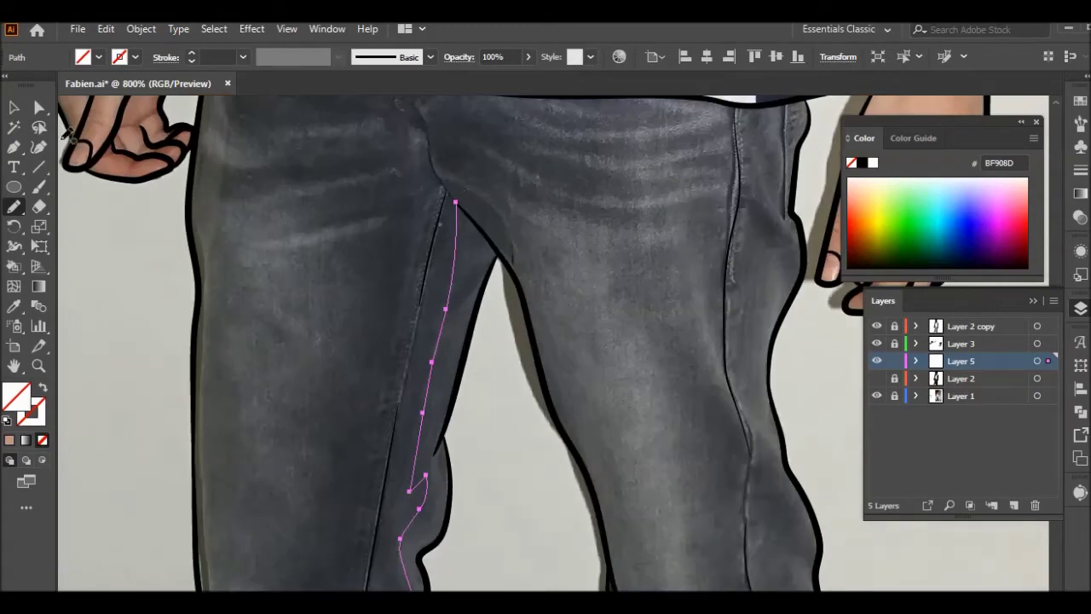
{"action": "scroll", "coordinate": [452, 413], "scroll_direction": "up", "scroll_amount": 2}
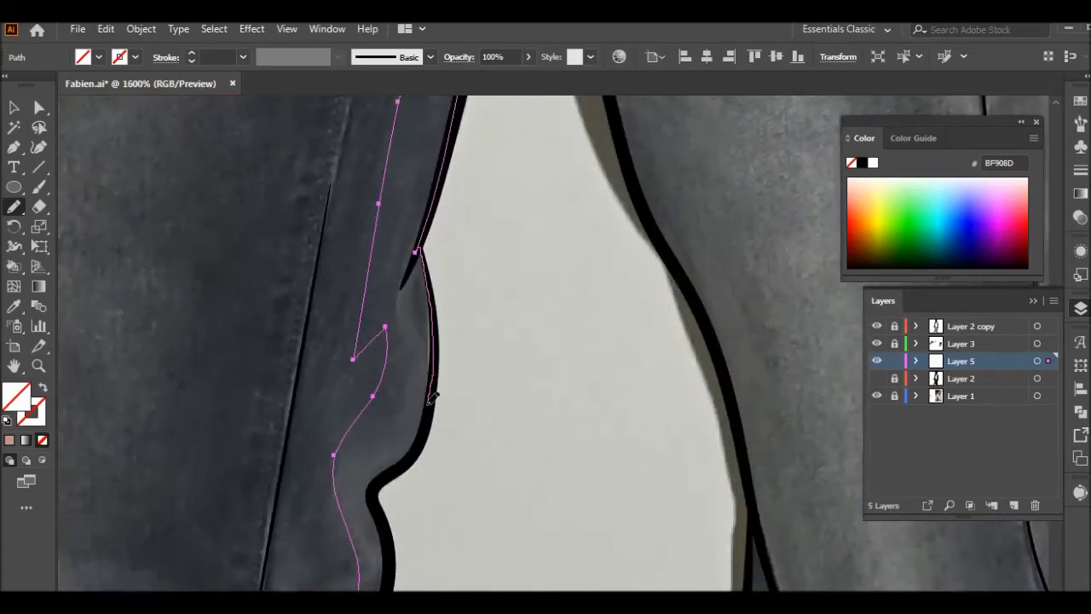
{"action": "scroll", "coordinate": [512, 385], "scroll_direction": "up", "scroll_amount": 2}
{"action": "scroll", "coordinate": [461, 367], "scroll_direction": "up", "scroll_amount": 2}
{"action": "scroll", "coordinate": [408, 343], "scroll_direction": "up", "scroll_amount": 2}
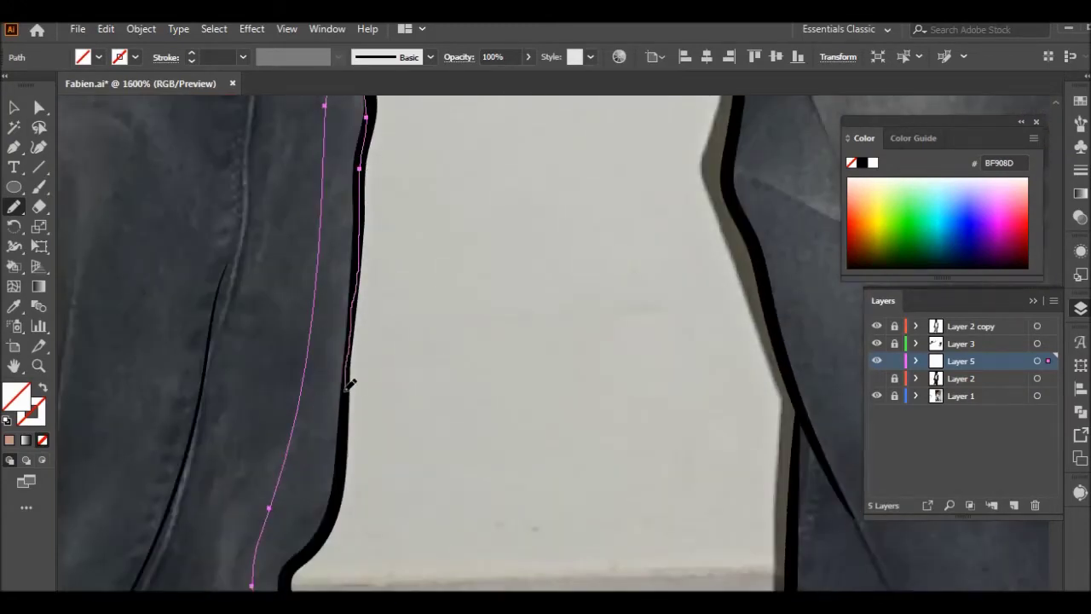
- Trace shadow shapes along the trouser cuff, the shoe outline and the shoe stripe
{"action": "left_click_drag", "start_coordinate": [350, 383], "coordinate": [336, 464]}
{"action": "scroll", "coordinate": [382, 237], "scroll_direction": "down", "scroll_amount": 3}
{"action": "scroll", "coordinate": [388, 388], "scroll_direction": "down", "scroll_amount": 3}
{"action": "scroll", "coordinate": [385, 383], "scroll_direction": "down", "scroll_amount": 3}
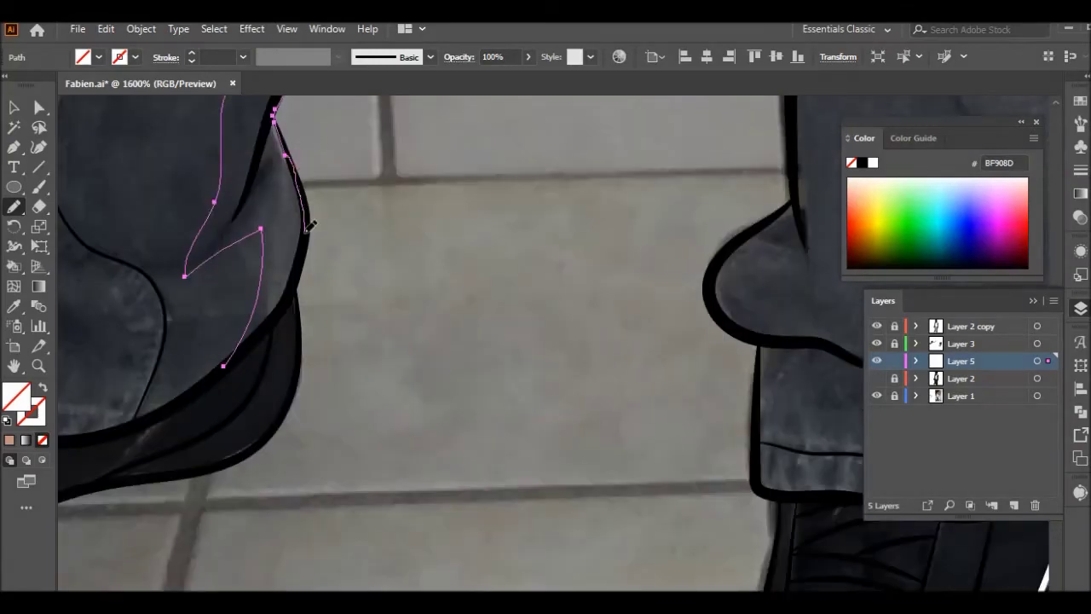
{"action": "scroll", "coordinate": [383, 391], "scroll_direction": "down", "scroll_amount": 1}
{"action": "left_click_drag", "start_coordinate": [605, 302], "coordinate": [458, 350]}
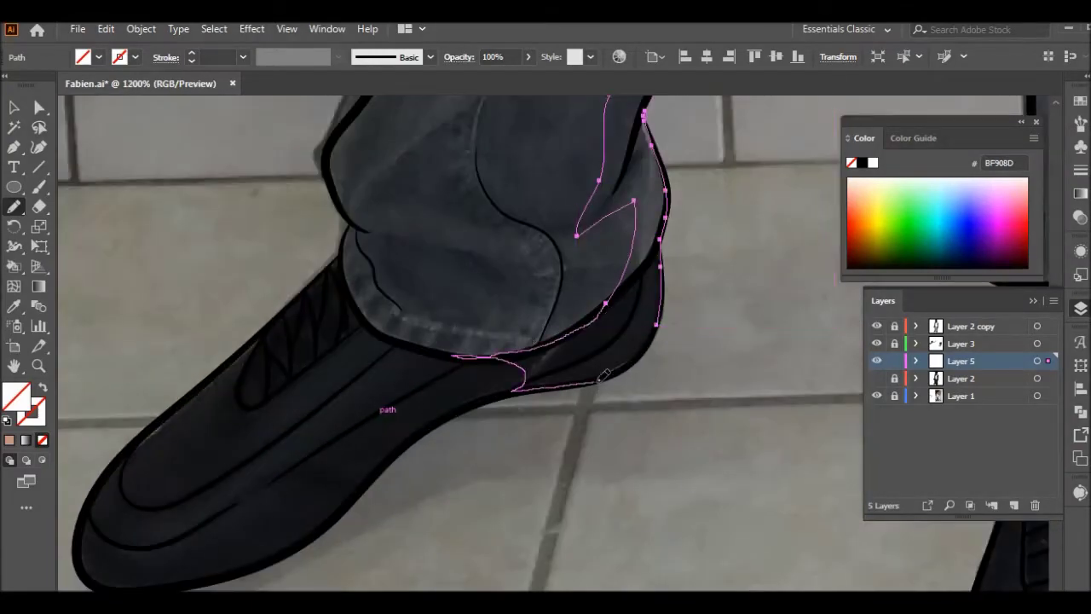
{"action": "scroll", "coordinate": [603, 375], "scroll_direction": "down", "scroll_amount": 2}
{"action": "scroll", "coordinate": [458, 252], "scroll_direction": "down", "scroll_amount": 2}
{"action": "scroll", "coordinate": [584, 369], "scroll_direction": "up", "scroll_amount": 3}
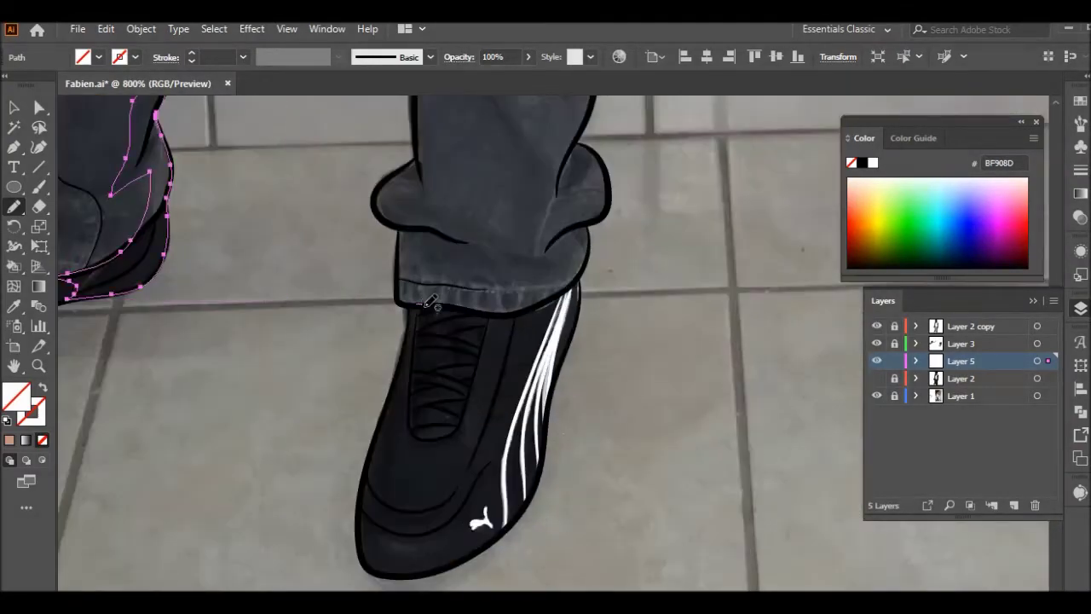
{"action": "left_click_drag", "start_coordinate": [550, 460], "coordinate": [464, 291]}
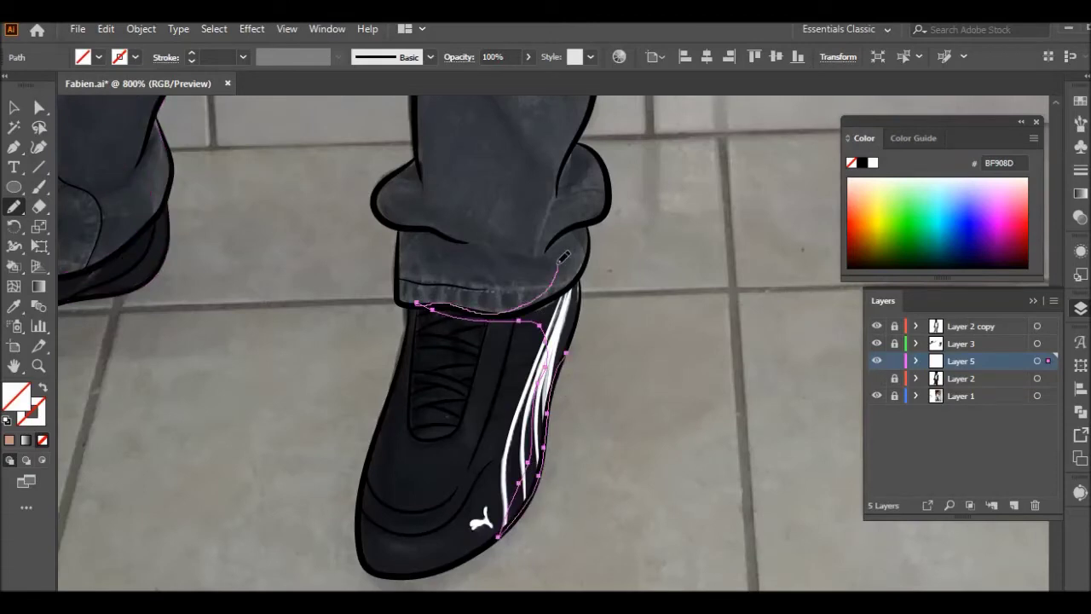
{"action": "scroll", "coordinate": [665, 281], "scroll_direction": "up", "scroll_amount": 2}
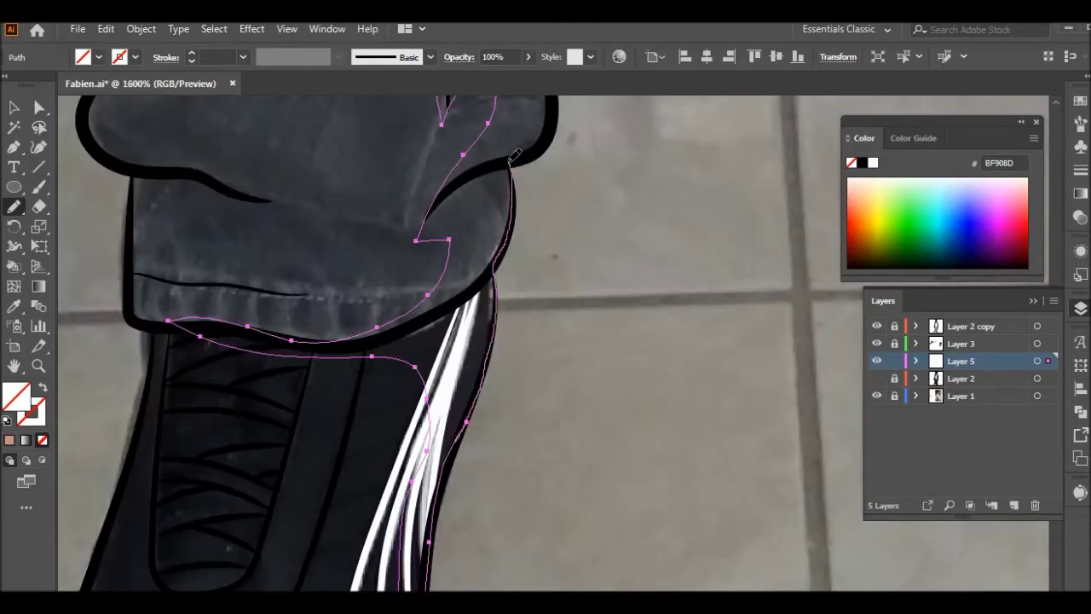
{"action": "scroll", "coordinate": [514, 154], "scroll_direction": "up", "scroll_amount": 5}
{"action": "scroll", "coordinate": [545, 187], "scroll_direction": "down", "scroll_amount": 1}
- Extend the trouser shadow along the waistline and down the trouser edge
{"action": "scroll", "coordinate": [571, 187], "scroll_direction": "up", "scroll_amount": 3}
{"action": "scroll", "coordinate": [545, 153], "scroll_direction": "up", "scroll_amount": 3}
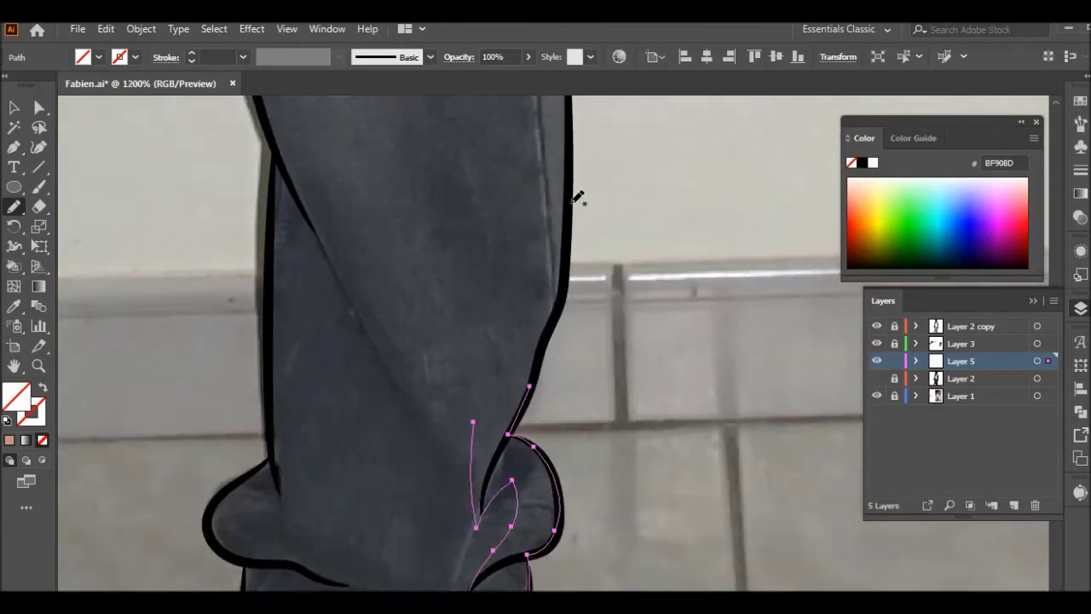
{"action": "scroll", "coordinate": [539, 340], "scroll_direction": "up", "scroll_amount": 3}
{"action": "scroll", "coordinate": [533, 582], "scroll_direction": "up", "scroll_amount": 3}
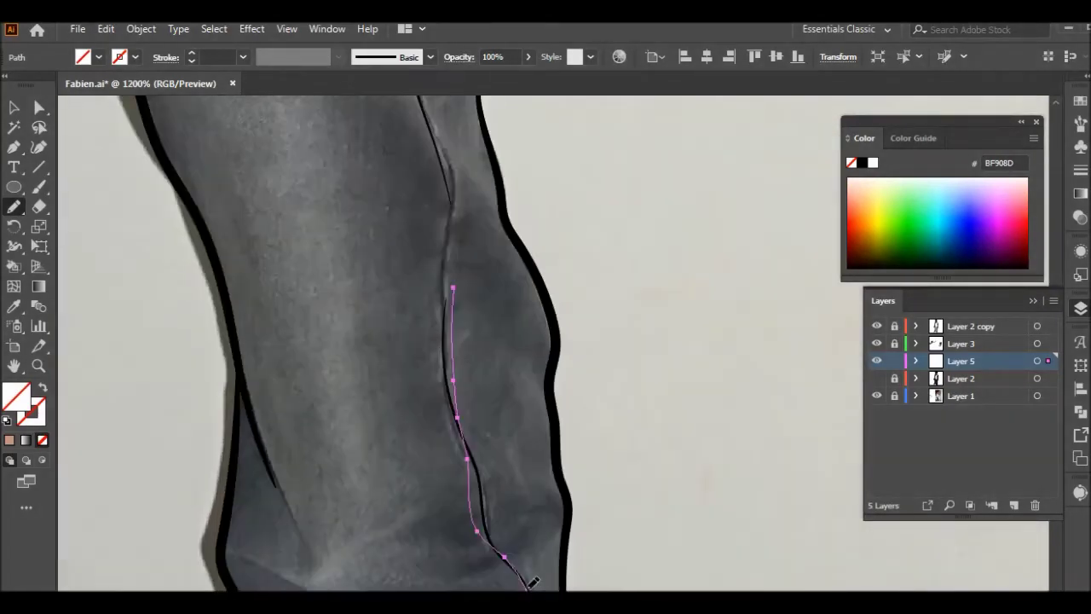
{"action": "scroll", "coordinate": [454, 184], "scroll_direction": "down", "scroll_amount": 2}
{"action": "scroll", "coordinate": [536, 275], "scroll_direction": "up", "scroll_amount": 2}
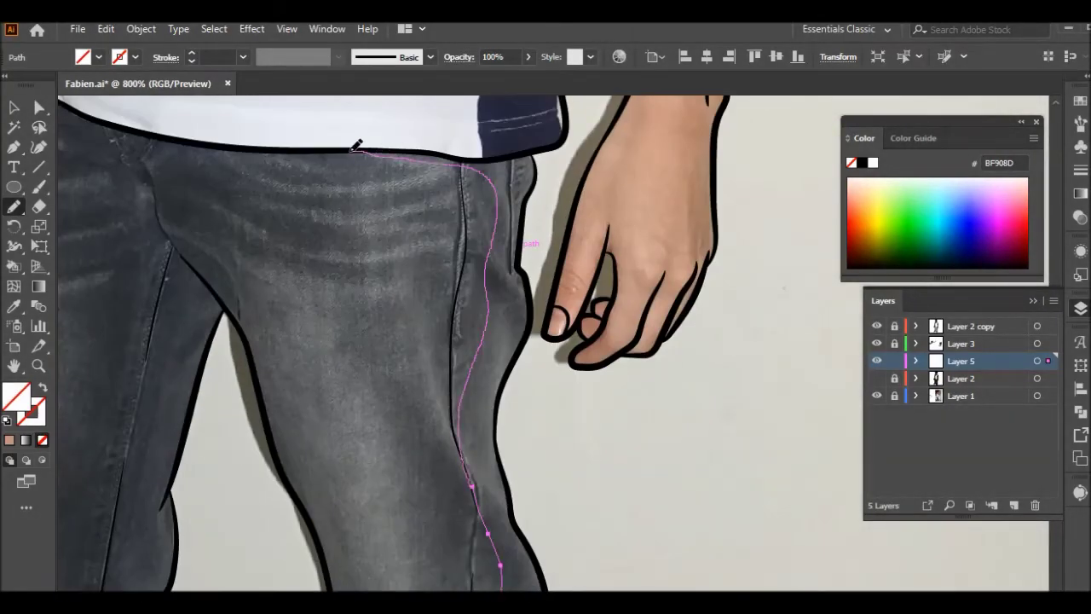
{"action": "scroll", "coordinate": [362, 147], "scroll_direction": "up", "scroll_amount": 1}
{"action": "left_click_drag", "start_coordinate": [228, 262], "coordinate": [363, 258]}
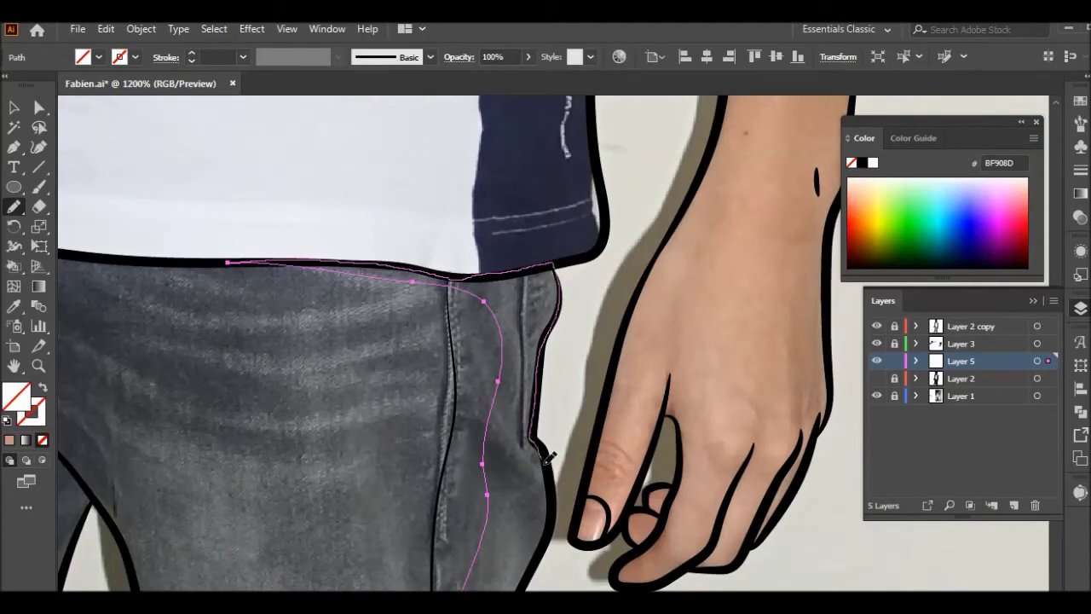
{"action": "scroll", "coordinate": [542, 450], "scroll_direction": "down", "scroll_amount": 5}
{"action": "scroll", "coordinate": [543, 521], "scroll_direction": "down", "scroll_amount": 5}
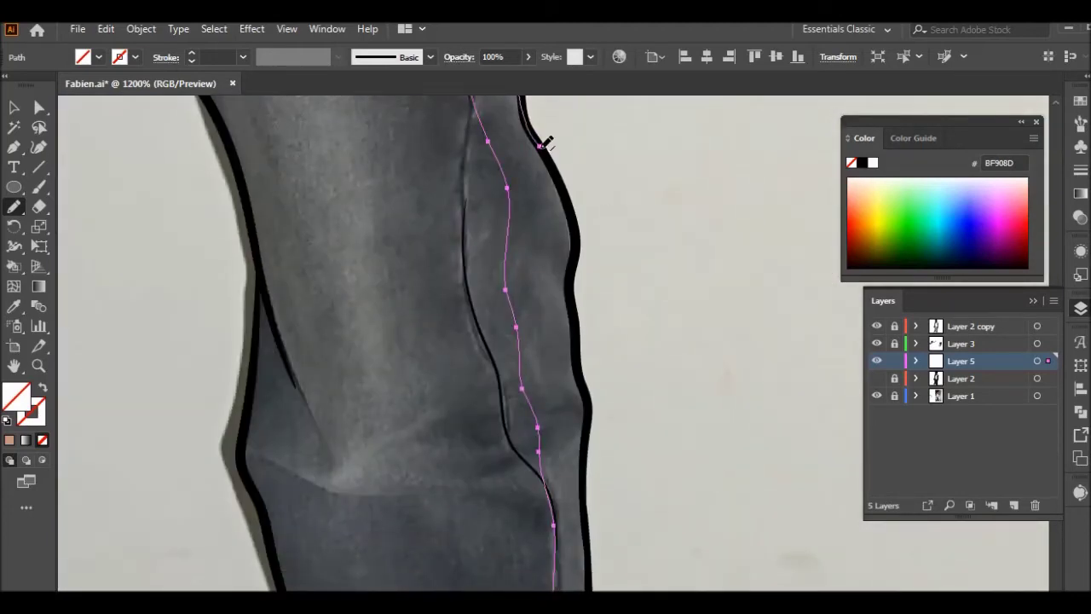
{"action": "scroll", "coordinate": [628, 338], "scroll_direction": "down", "scroll_amount": 5}
{"action": "left_click_drag", "start_coordinate": [579, 369], "coordinate": [584, 185]}
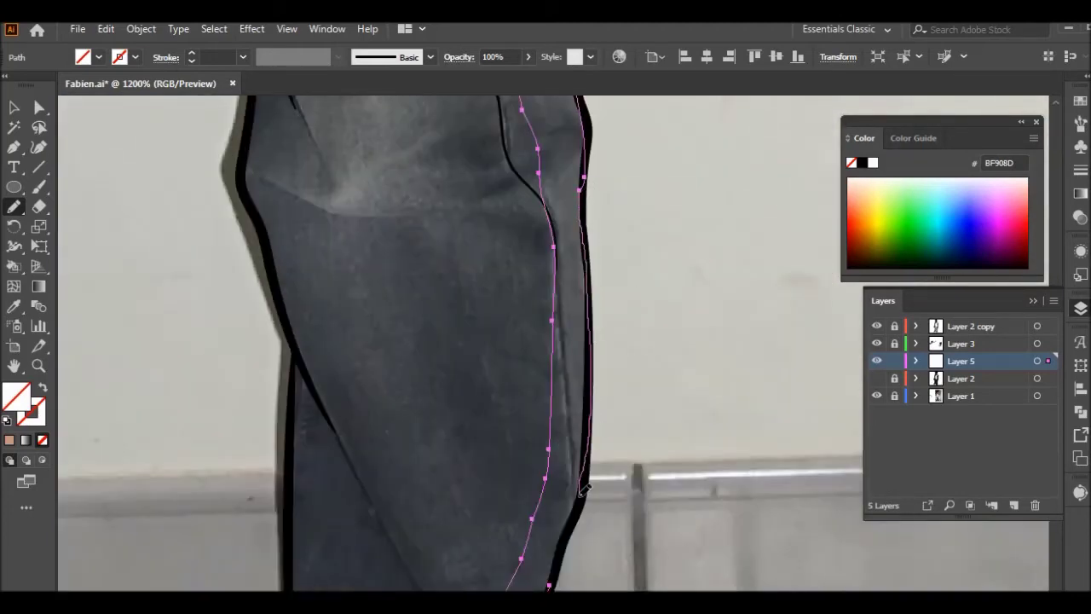
{"action": "scroll", "coordinate": [588, 457], "scroll_direction": "down", "scroll_amount": 2}
{"action": "scroll", "coordinate": [652, 304], "scroll_direction": "down", "scroll_amount": 2}
{"action": "key", "text": "v"}
{"action": "scroll", "coordinate": [732, 274], "scroll_direction": "up", "scroll_amount": 1}
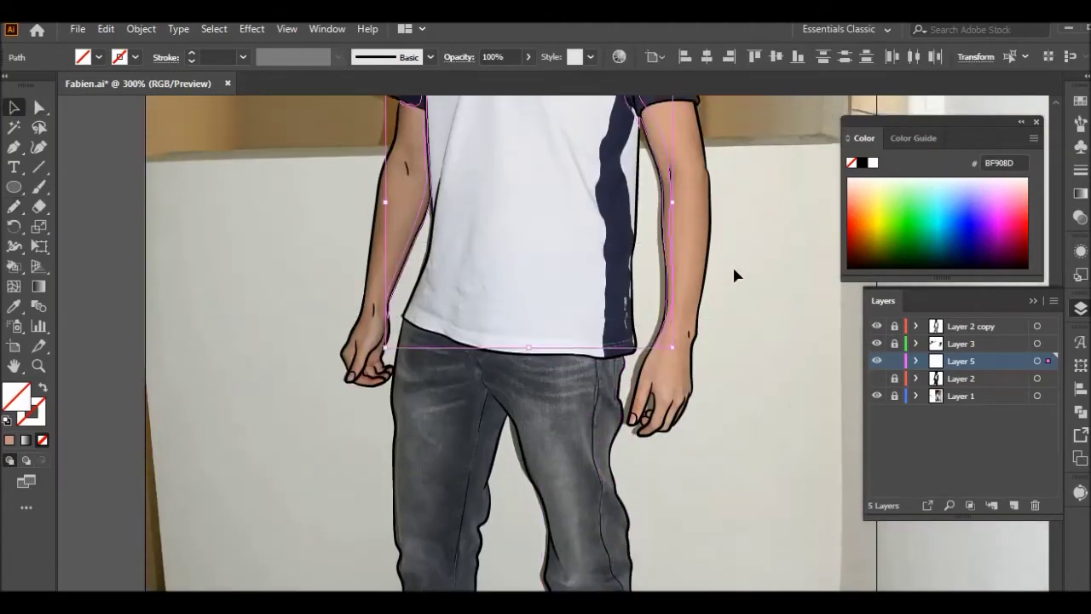
- Pencil a shadow line beneath the collar
{"action": "scroll", "coordinate": [734, 274], "scroll_direction": "up", "scroll_amount": 5}
{"action": "scroll", "coordinate": [734, 274], "scroll_direction": "up", "scroll_amount": 2}
{"action": "key", "text": "ctrl+shift+a"}
{"action": "key", "text": "n"}
{"action": "scroll", "coordinate": [529, 307], "scroll_direction": "up", "scroll_amount": 5}
{"action": "left_click_drag", "start_coordinate": [418, 311], "coordinate": [524, 312]}
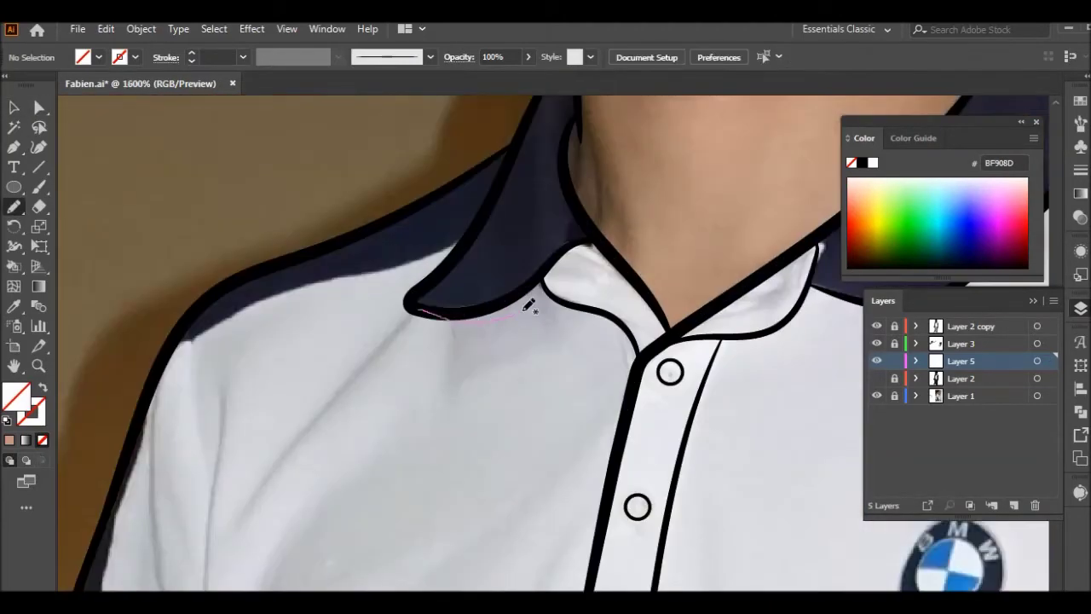
{"action": "left_click_drag", "start_coordinate": [546, 277], "coordinate": [543, 274]}
{"action": "scroll", "coordinate": [443, 336], "scroll_direction": "down", "scroll_amount": 3}
{"action": "scroll", "coordinate": [337, 439], "scroll_direction": "up", "scroll_amount": 4}
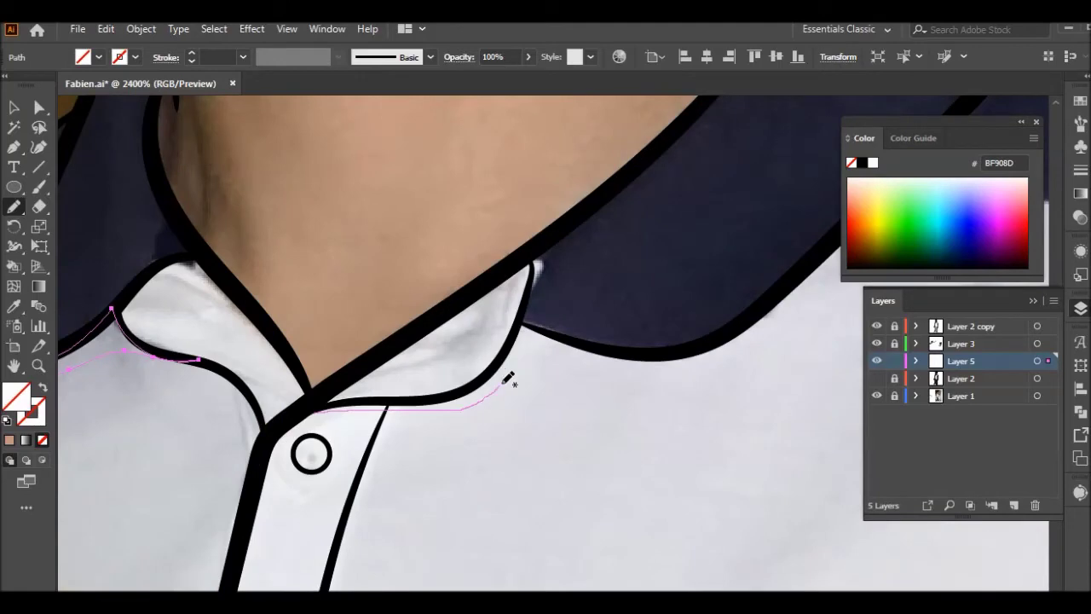
{"action": "scroll", "coordinate": [317, 402], "scroll_direction": "down", "scroll_amount": 5}
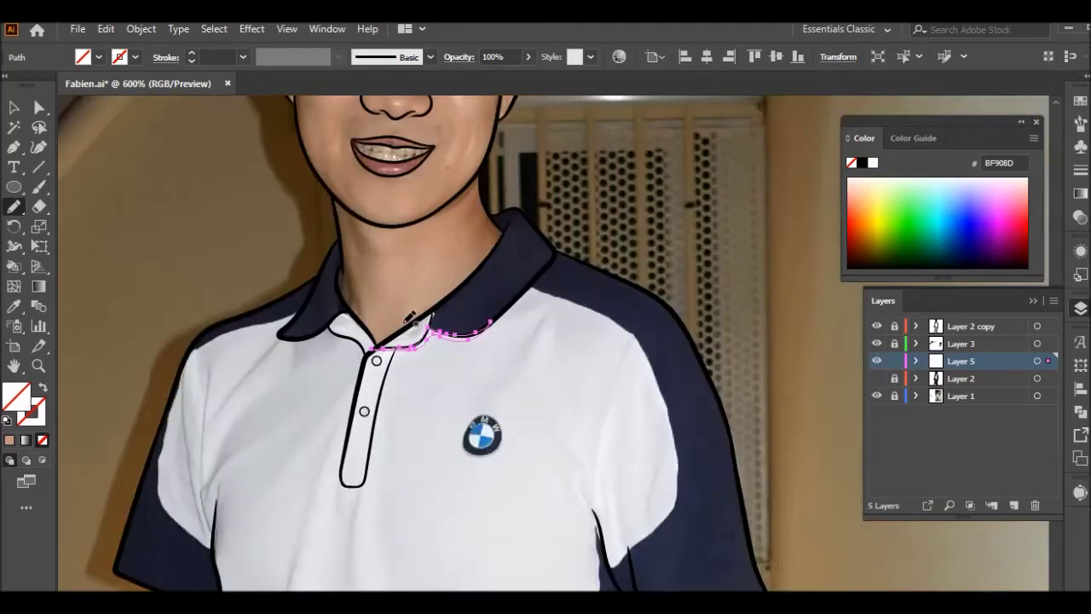
{"action": "scroll", "coordinate": [317, 403], "scroll_direction": "up", "scroll_amount": 2}
{"action": "scroll", "coordinate": [317, 402], "scroll_direction": "down", "scroll_amount": 2}
{"action": "scroll", "coordinate": [317, 402], "scroll_direction": "down", "scroll_amount": 1}
- Give the traced shadow shapes a black fill at 39% opacity, then deselect them
{"action": "left_click", "coordinate": [15, 108]}
{"action": "scroll", "coordinate": [512, 341], "scroll_direction": "down", "scroll_amount": 2}
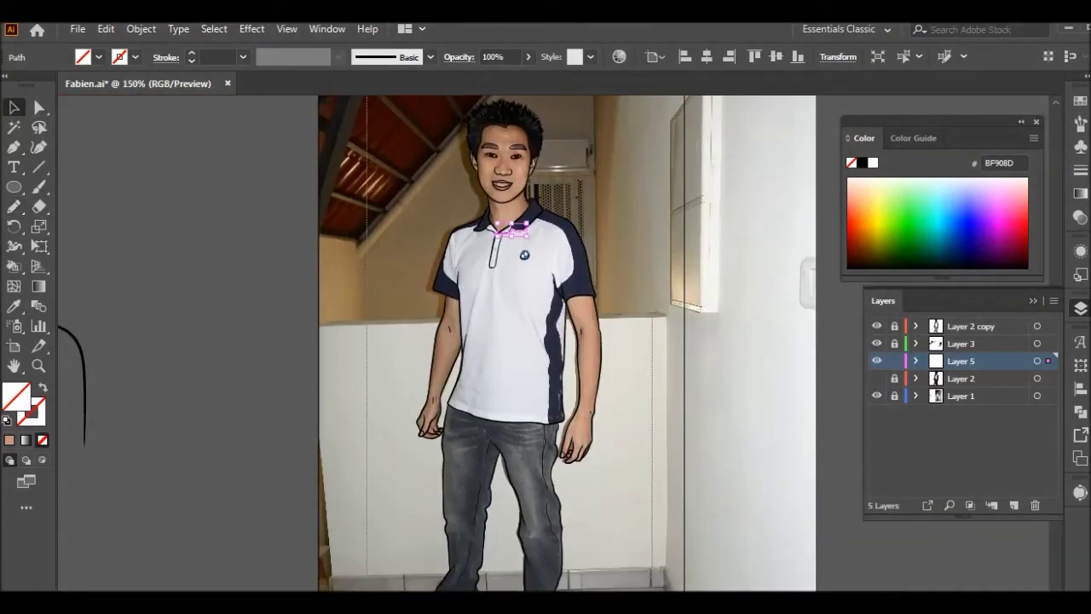
{"action": "scroll", "coordinate": [511, 341], "scroll_direction": "down", "scroll_amount": 2}
{"action": "left_click", "coordinate": [511, 384]}
{"action": "left_click", "coordinate": [528, 57]}
{"action": "left_click_drag", "start_coordinate": [527, 78], "coordinate": [503, 78]}
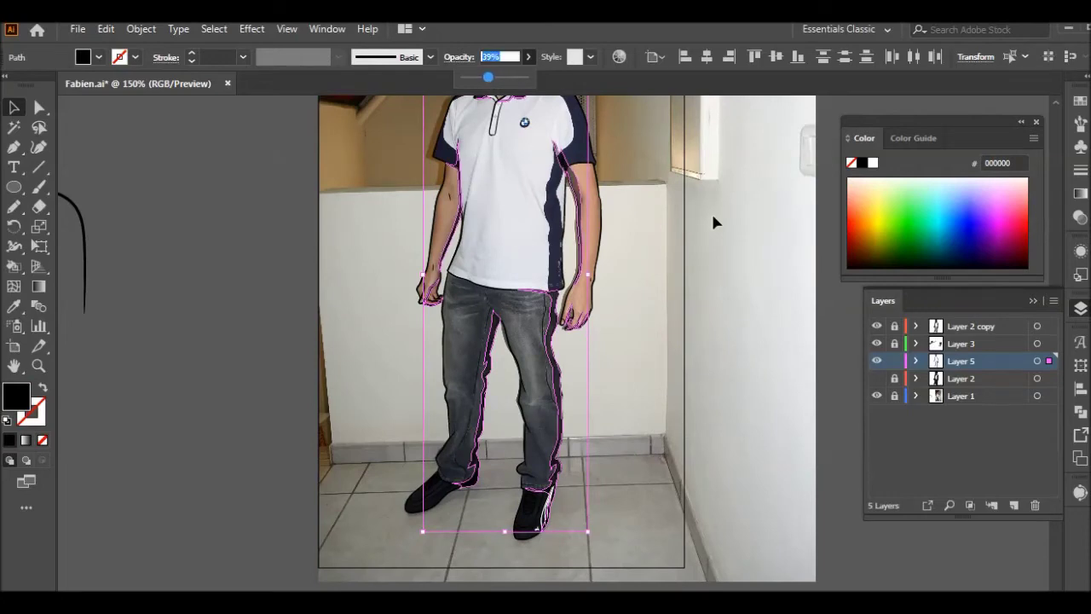
{"action": "left_click", "coordinate": [711, 212]}
{"action": "scroll", "coordinate": [681, 238], "scroll_direction": "up", "scroll_amount": 2}
{"action": "scroll", "coordinate": [682, 239], "scroll_direction": "up", "scroll_amount": 2}
{"action": "scroll", "coordinate": [564, 223], "scroll_direction": "up", "scroll_amount": 1}
{"action": "scroll", "coordinate": [562, 223], "scroll_direction": "up", "scroll_amount": 1}
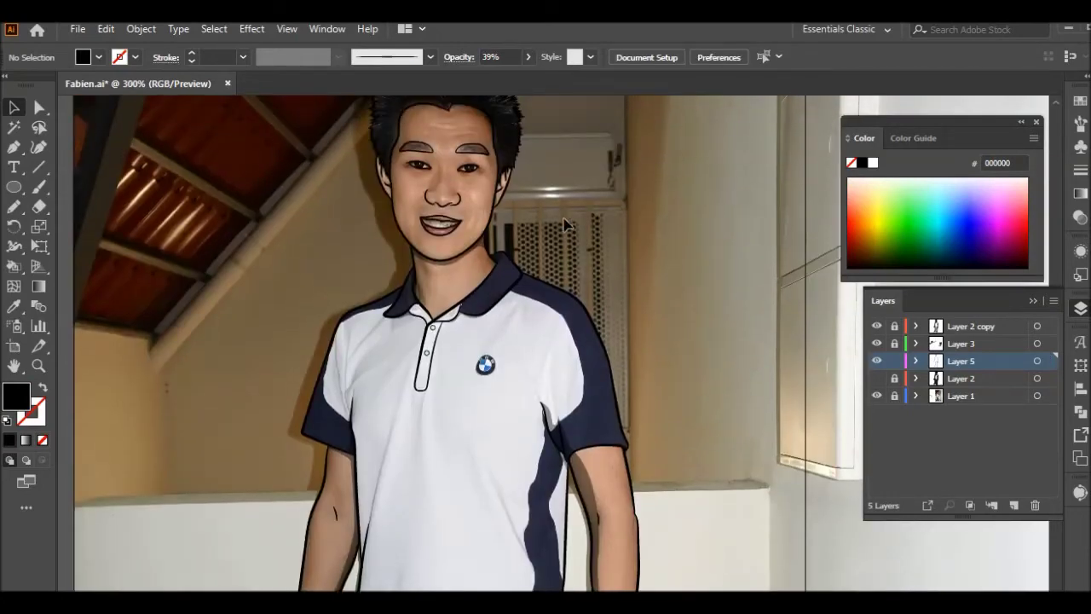
- Paint a thin seam line along the right sleeve with the Paintbrush
{"action": "key", "text": "b"}
{"action": "scroll", "coordinate": [561, 351], "scroll_direction": "up", "scroll_amount": 3}
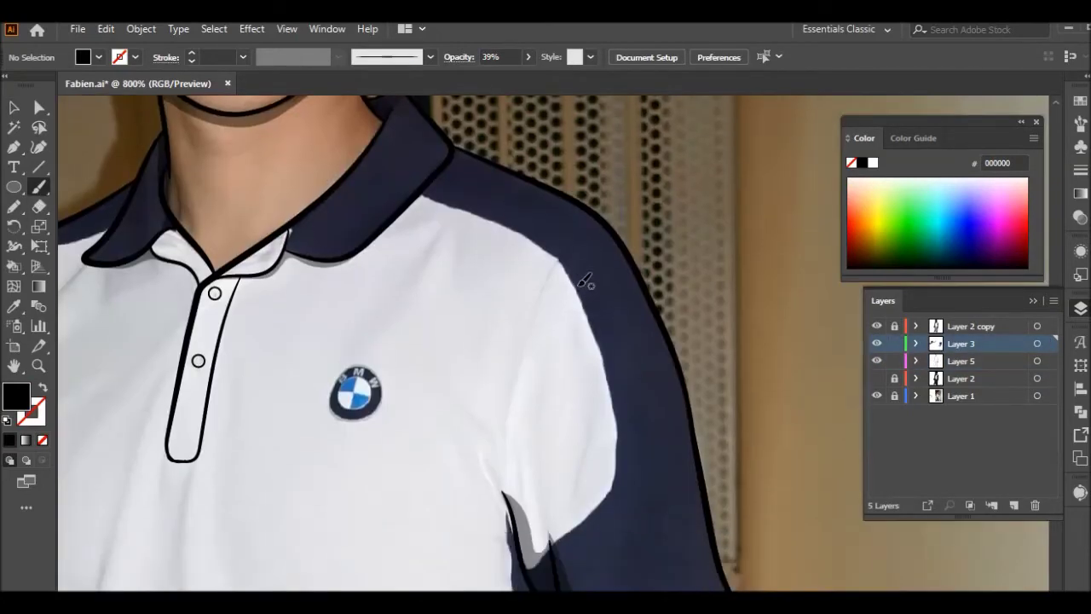
{"action": "left_click_drag", "start_coordinate": [585, 224], "coordinate": [519, 392]}
{"action": "key", "text": "v"}
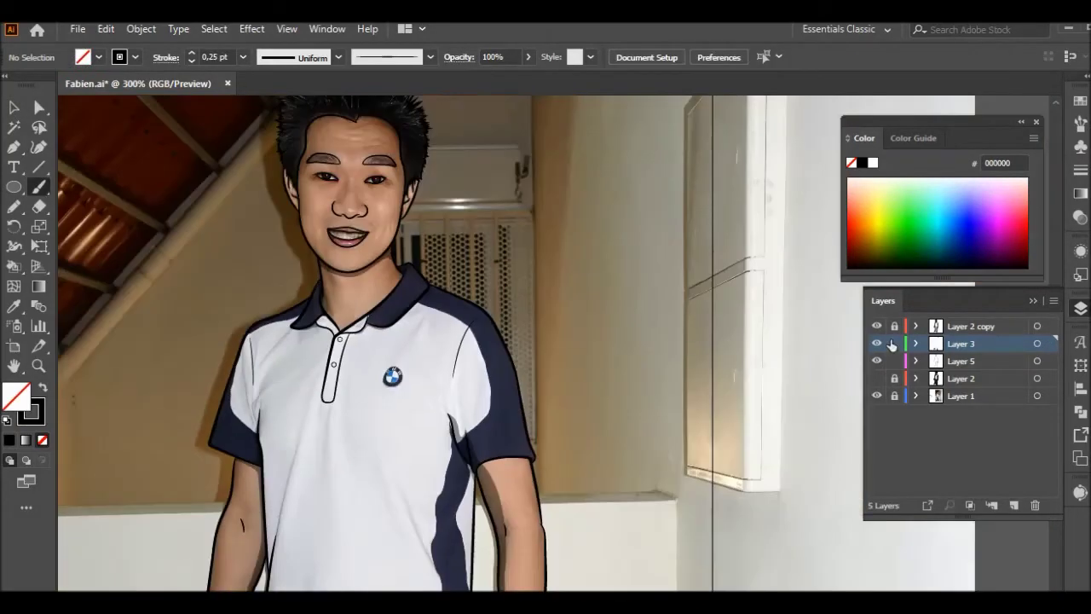
- Add Layer 6, show and unlock Layer 2, and hide the photo on Layer 1
{"action": "left_click", "coordinate": [1013, 505]}
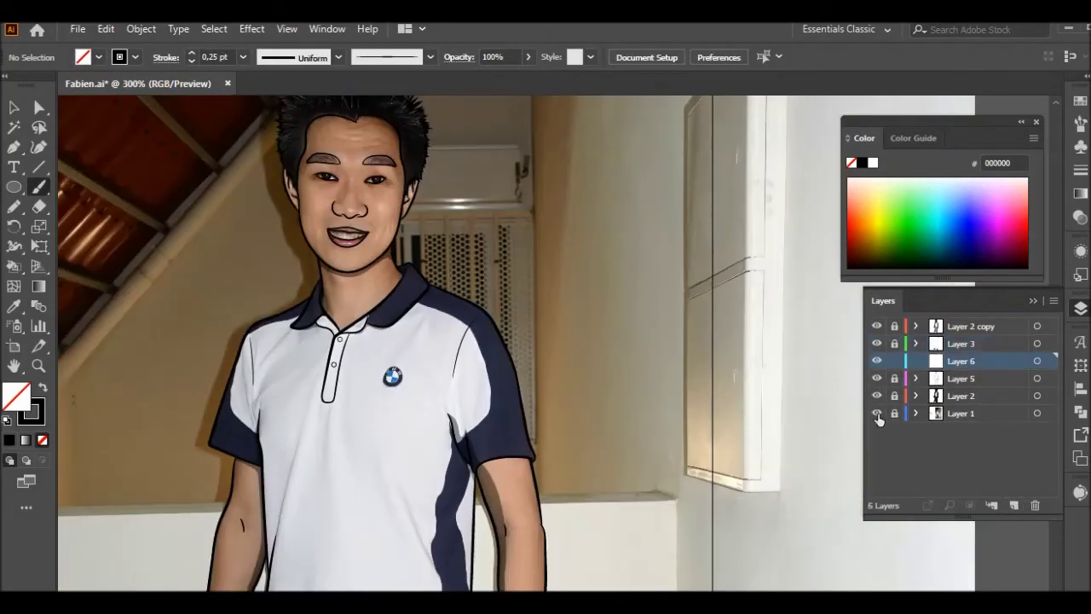
{"action": "left_click", "coordinate": [876, 395]}
{"action": "left_click", "coordinate": [876, 412]}
{"action": "left_click", "coordinate": [893, 395]}
- Set the fill colour to light grey E6E7ED and pick the Live Paint Bucket
{"action": "double_click", "coordinate": [16, 396]}
{"action": "left_click", "coordinate": [1028, 214]}
{"action": "key", "text": "k"}
{"action": "scroll", "coordinate": [650, 270], "scroll_direction": "up", "scroll_amount": 2}
{"action": "scroll", "coordinate": [650, 270], "scroll_direction": "down", "scroll_amount": 1, "text": "alt"}
- Set the skin fill to CEA18A, toggling Layer 2's lock
{"action": "double_click", "coordinate": [15, 393]}
{"action": "left_click", "coordinate": [1028, 214]}
{"action": "left_click", "coordinate": [894, 396]}
{"action": "double_click", "coordinate": [15, 394]}
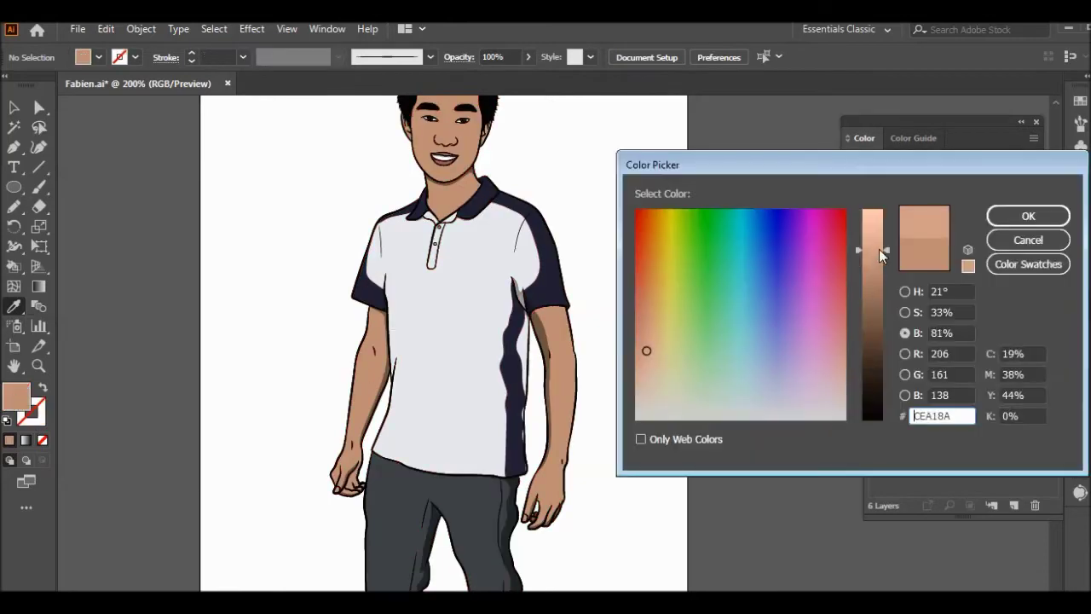
{"action": "left_click", "coordinate": [1026, 213]}
{"action": "left_click", "coordinate": [894, 395]}
{"action": "key", "text": "k"}
- Set the stroke colour to highlight peach F9C2AA with no fill
{"action": "double_click", "coordinate": [42, 418]}
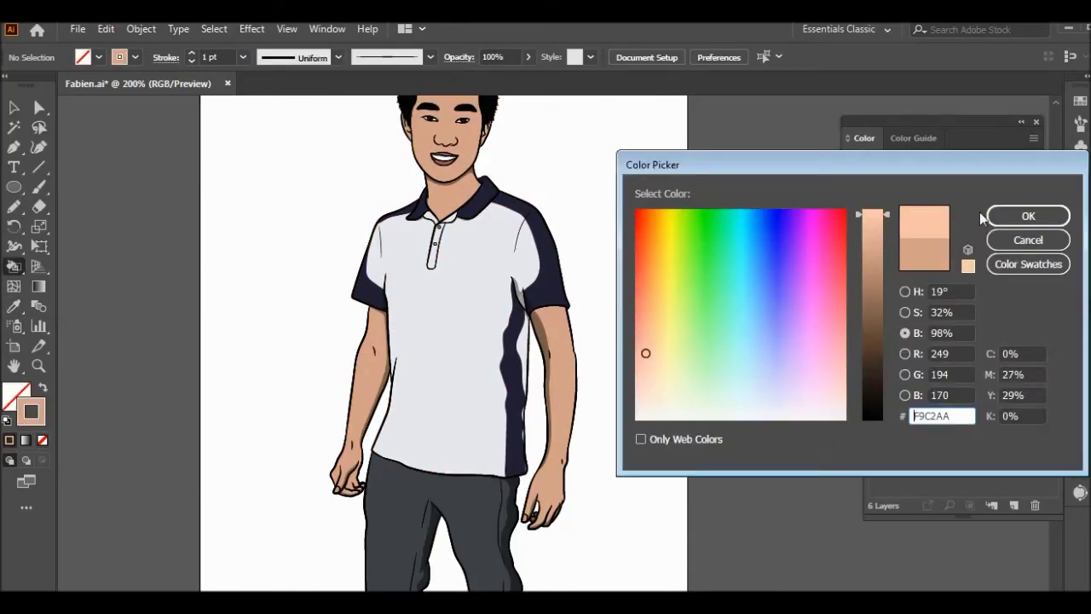
{"action": "left_click", "coordinate": [1028, 214]}
{"action": "left_click", "coordinate": [41, 190]}
{"action": "scroll", "coordinate": [248, 380], "scroll_direction": "up", "scroll_amount": 3}
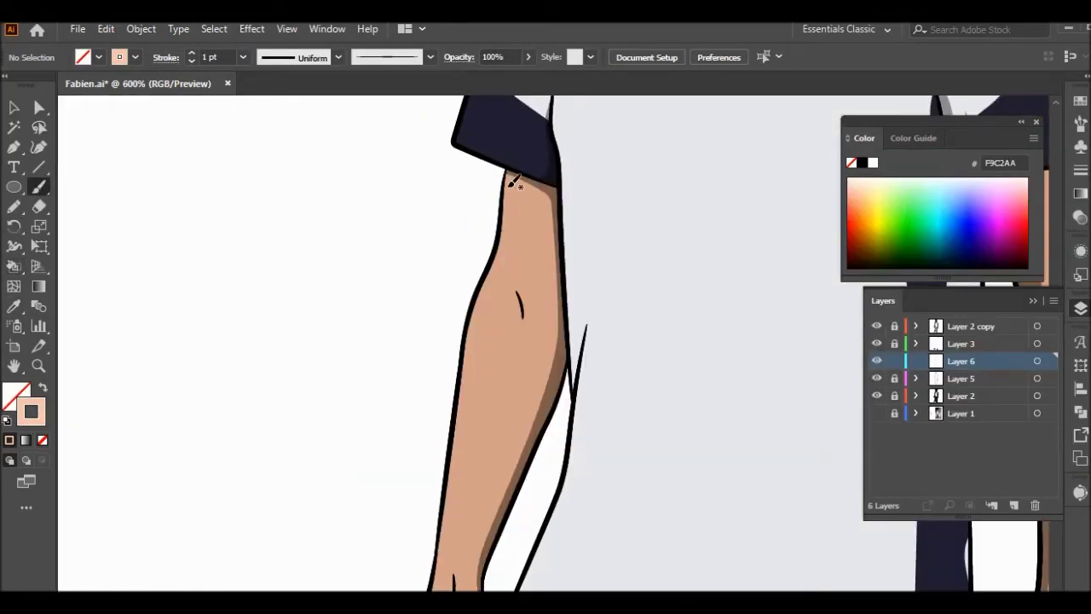
- Reshape the arm highlight stroke and give it a 4 pt weight
{"action": "key", "text": "a"}
{"action": "left_click", "coordinate": [477, 333]}
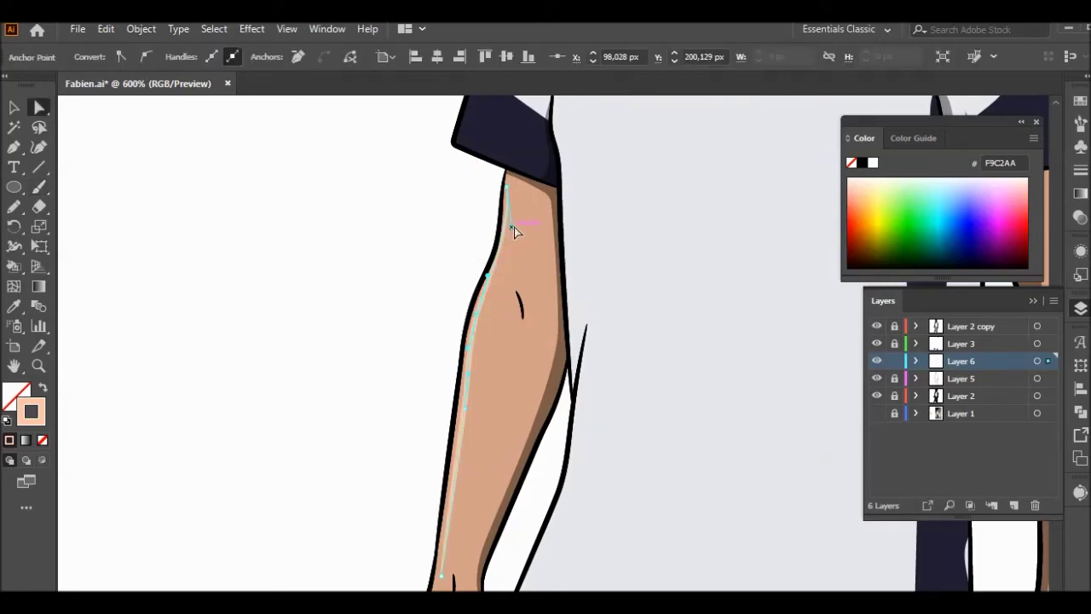
{"action": "scroll", "coordinate": [417, 379], "scroll_direction": "down", "scroll_amount": 1}
{"action": "left_click_drag", "start_coordinate": [373, 311], "coordinate": [450, 370]}
{"action": "left_click", "coordinate": [242, 57]}
{"action": "left_click", "coordinate": [275, 180]}
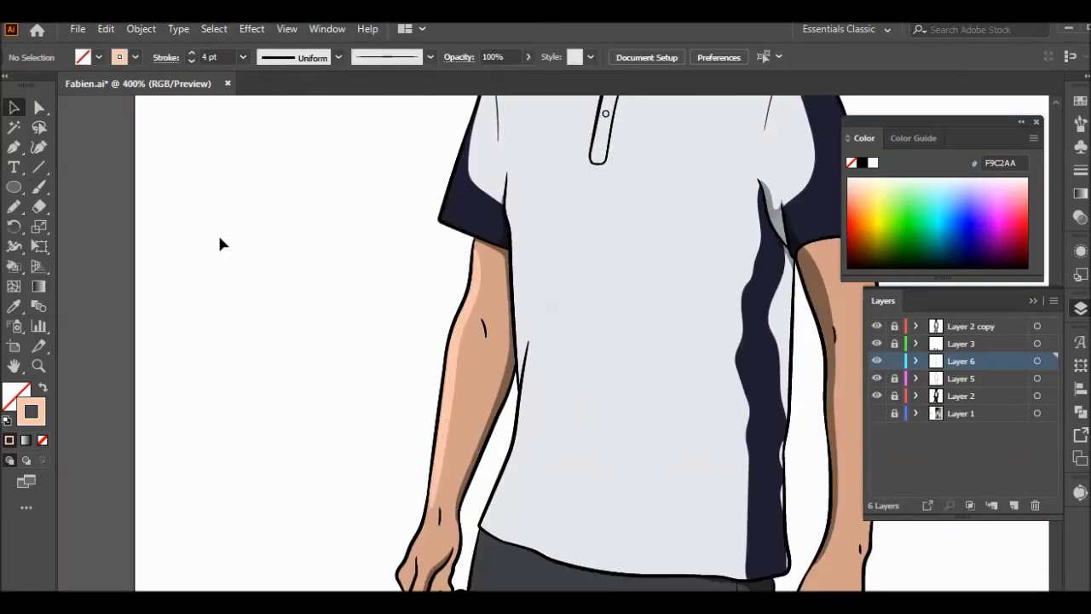
- Paintbrush highlight strokes across the right hand and twice on the left hand
{"action": "key", "text": "b"}
{"action": "scroll", "coordinate": [436, 467], "scroll_direction": "down", "scroll_amount": 2}
{"action": "scroll", "coordinate": [437, 467], "scroll_direction": "right", "scroll_amount": 4}
{"action": "left_click_drag", "start_coordinate": [714, 399], "coordinate": [709, 470]}
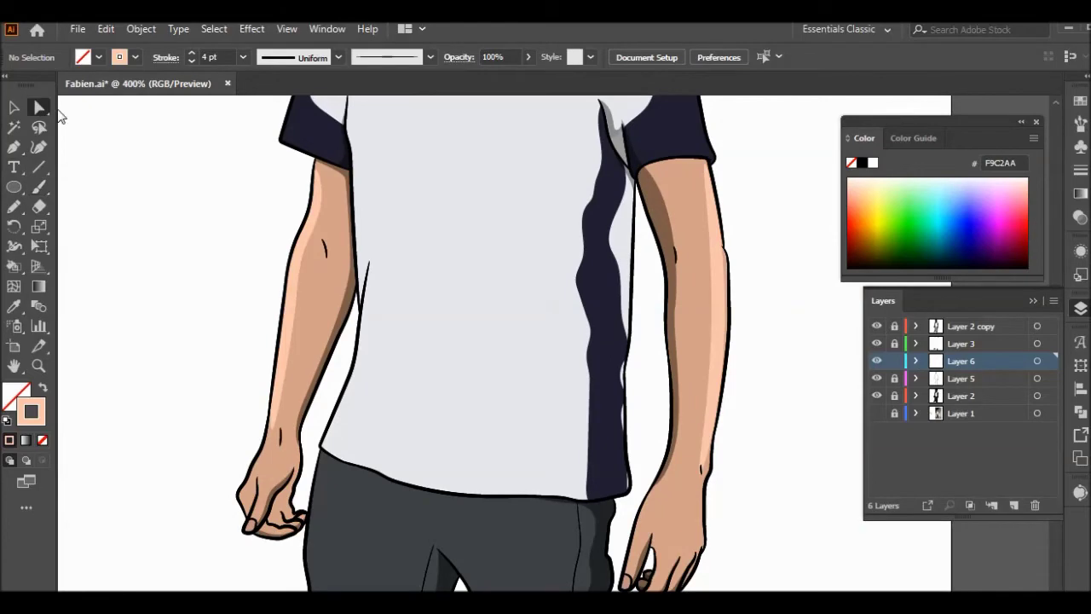
{"action": "scroll", "coordinate": [730, 273], "scroll_direction": "down", "scroll_amount": 3}
{"action": "scroll", "coordinate": [219, 383], "scroll_direction": "up", "scroll_amount": 3}
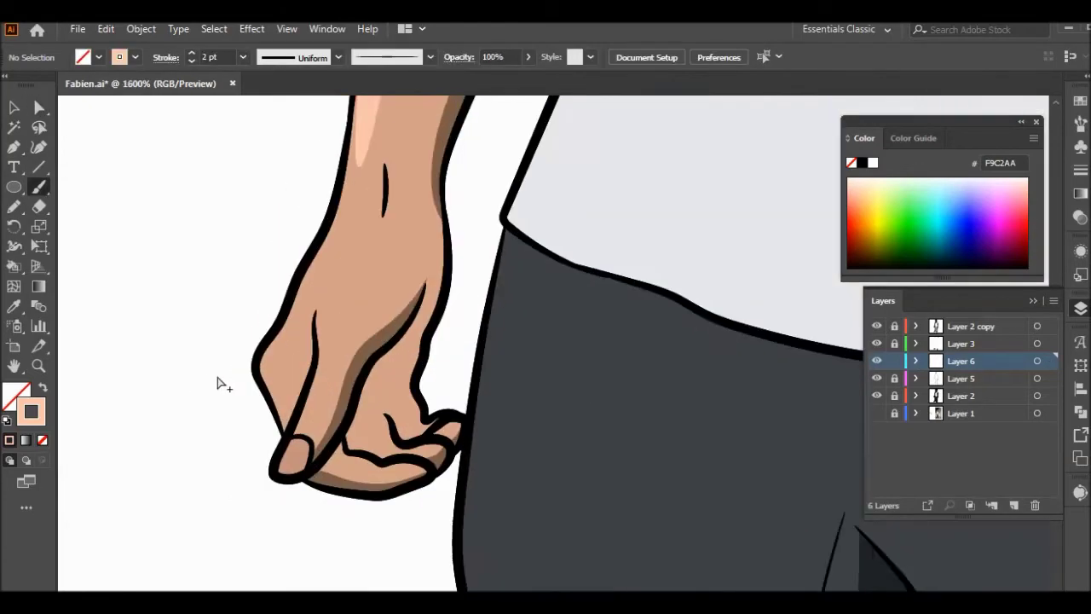
{"action": "scroll", "coordinate": [219, 383], "scroll_direction": "up", "scroll_amount": 1}
{"action": "left_click_drag", "start_coordinate": [362, 277], "coordinate": [331, 450]}
{"action": "left_click_drag", "start_coordinate": [358, 215], "coordinate": [317, 445]}
{"action": "scroll", "coordinate": [317, 445], "scroll_direction": "down", "scroll_amount": 4}
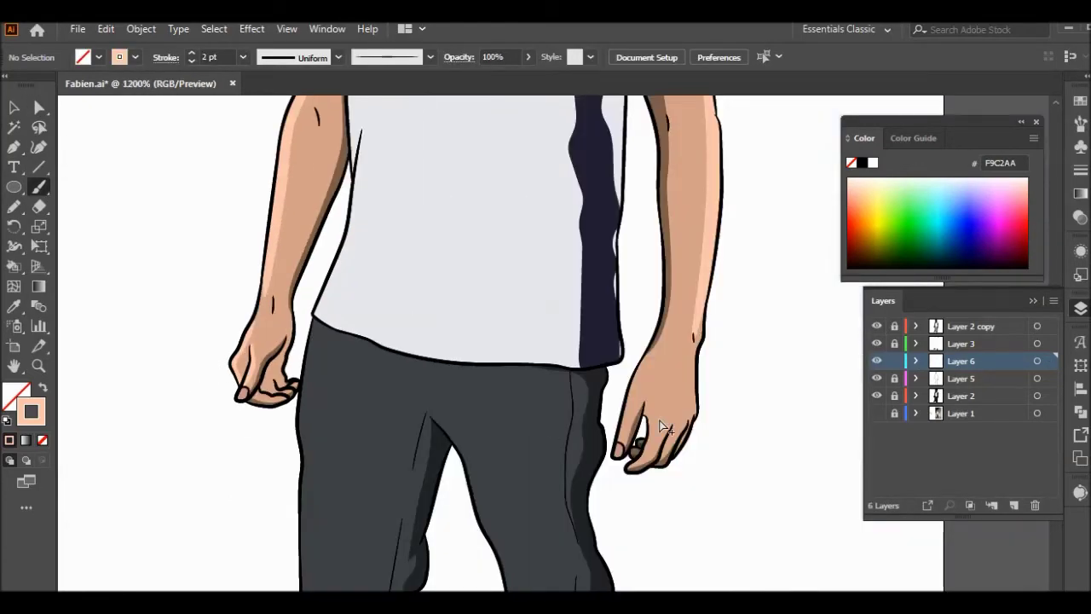
{"action": "scroll", "coordinate": [673, 409], "scroll_direction": "up", "scroll_amount": 2}
{"action": "scroll", "coordinate": [689, 399], "scroll_direction": "up", "scroll_amount": 1}
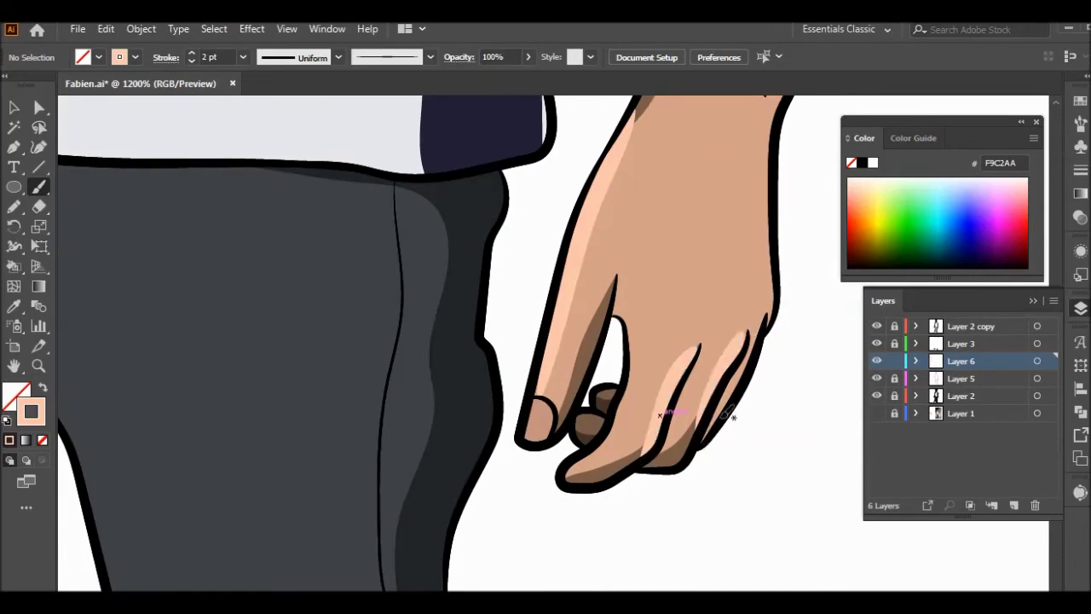
{"action": "scroll", "coordinate": [660, 415], "scroll_direction": "down", "scroll_amount": 5}
- Sample the grey of the trousers with the Eyedropper
{"action": "key", "text": "i"}
{"action": "scroll", "coordinate": [694, 404], "scroll_direction": "up", "scroll_amount": 2}
{"action": "left_click", "coordinate": [514, 219]}
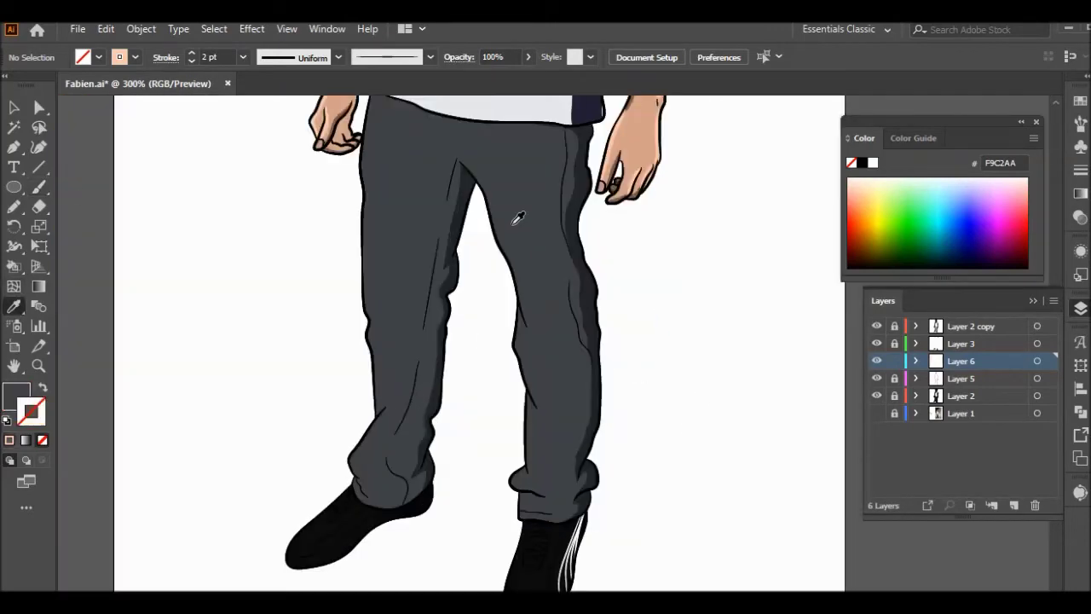
- Set a 676C70 grey stroke with no fill and brush a crease on the trouser thigh
{"action": "left_click", "coordinate": [41, 439]}
{"action": "double_click", "coordinate": [31, 412]}
{"action": "left_click", "coordinate": [1047, 212]}
{"action": "key", "text": "b"}
{"action": "scroll", "coordinate": [560, 250], "scroll_direction": "up", "scroll_amount": 1}
{"action": "left_click_drag", "start_coordinate": [486, 223], "coordinate": [506, 271]}
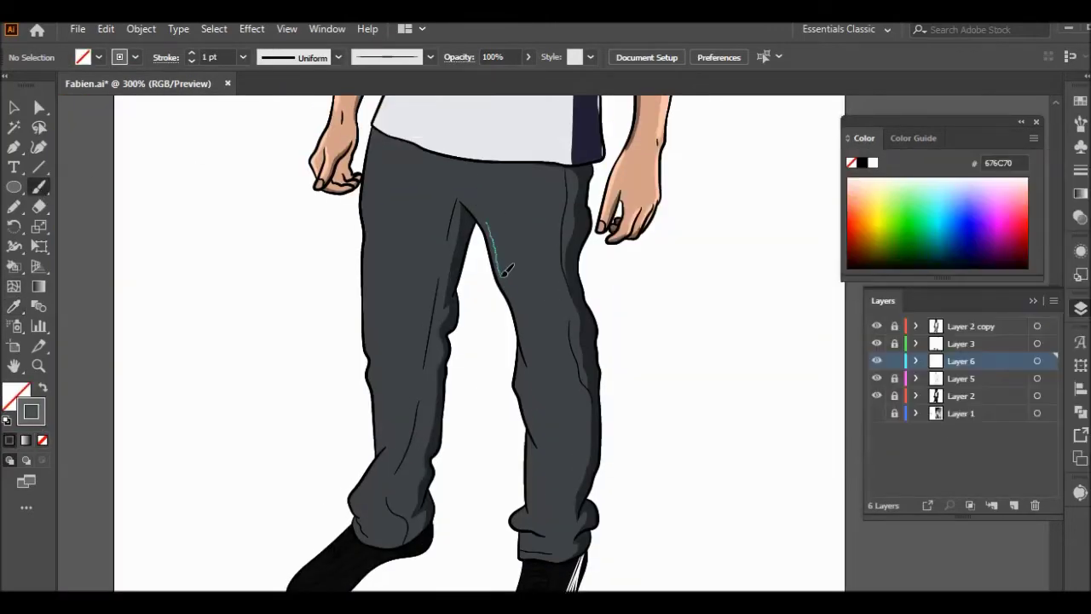
- Make the new trouser crease stroke 4 pt thick
{"action": "key", "text": "a"}
{"action": "left_click", "coordinate": [511, 350]}
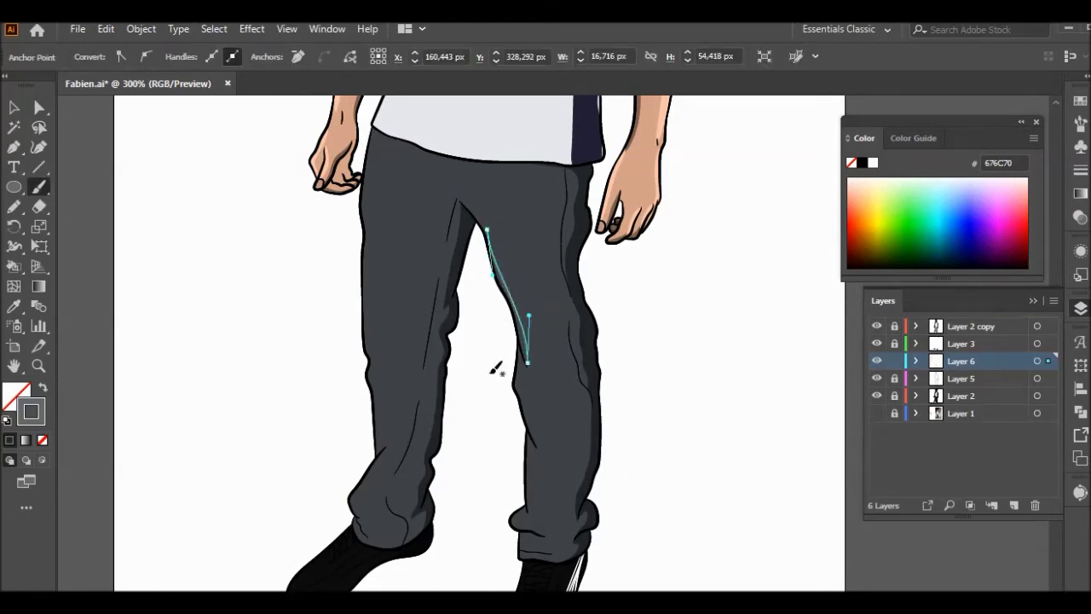
{"action": "scroll", "coordinate": [495, 370], "scroll_direction": "up", "scroll_amount": 2}
{"action": "key", "text": "v"}
{"action": "left_click", "coordinate": [517, 421]}
{"action": "left_click", "coordinate": [243, 58]}
{"action": "left_click", "coordinate": [262, 183]}
{"action": "scroll", "coordinate": [129, 224], "scroll_direction": "down", "scroll_amount": 3}
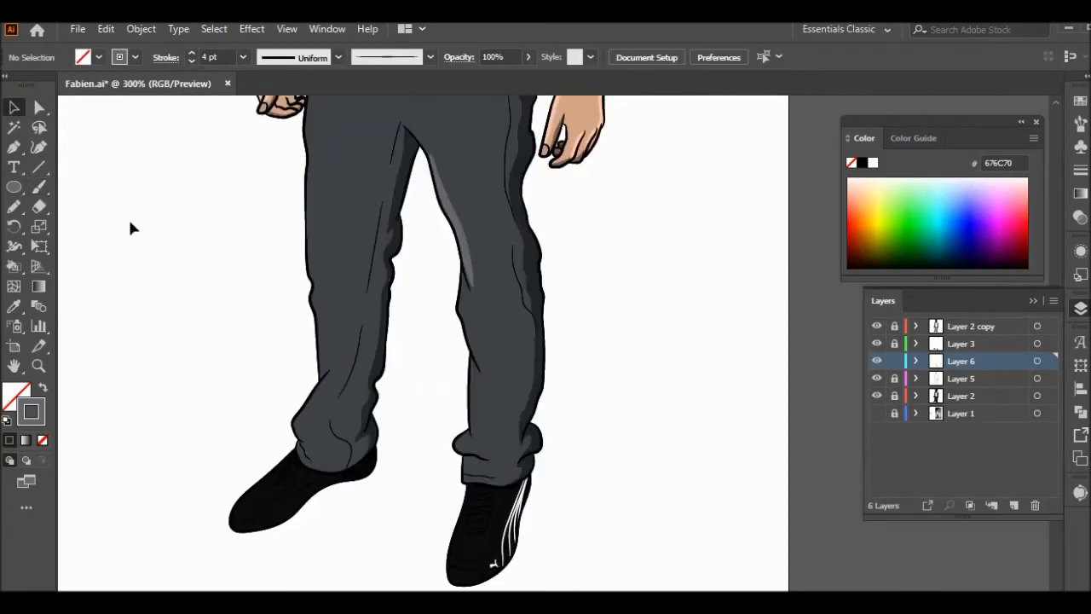
- Brush fold lines on both trouser cuffs and a crease on the left knee
{"action": "key", "text": "b"}
{"action": "scroll", "coordinate": [438, 187], "scroll_direction": "up", "scroll_amount": 3}
{"action": "mouse_move", "coordinate": [445, 183]}
{"action": "left_mouse_down"}
{"action": "mouse_move", "coordinate": [452, 303]}
{"action": "mouse_move", "coordinate": [435, 402]}
{"action": "left_mouse_up"}
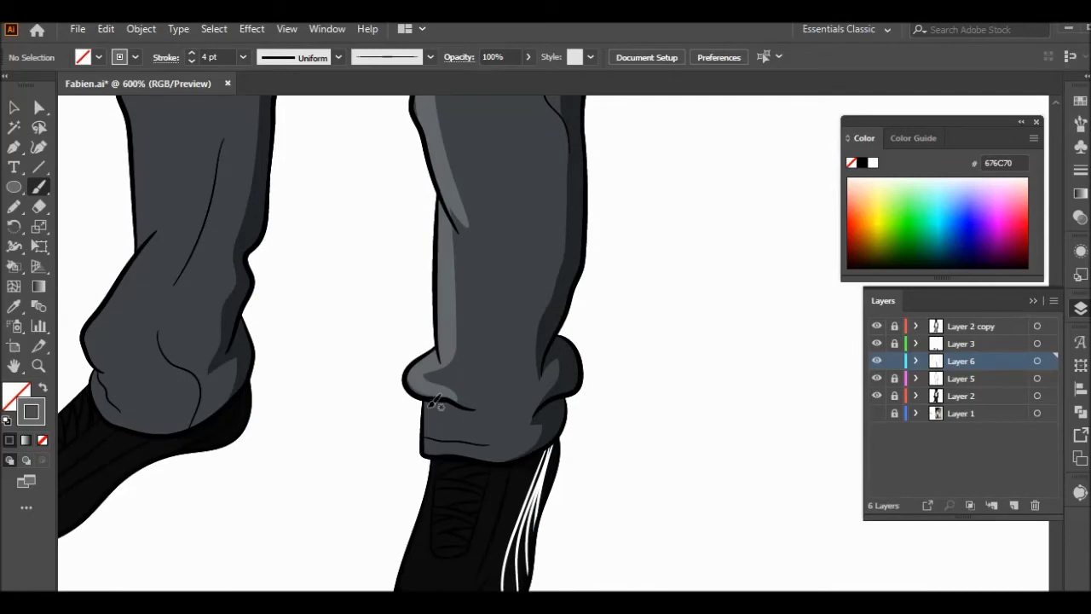
{"action": "left_click_drag", "start_coordinate": [525, 455], "coordinate": [528, 450]}
{"action": "scroll", "coordinate": [528, 450], "scroll_direction": "down", "scroll_amount": 2}
{"action": "scroll", "coordinate": [315, 366], "scroll_direction": "up", "scroll_amount": 2}
{"action": "left_click_drag", "start_coordinate": [423, 184], "coordinate": [315, 430]}
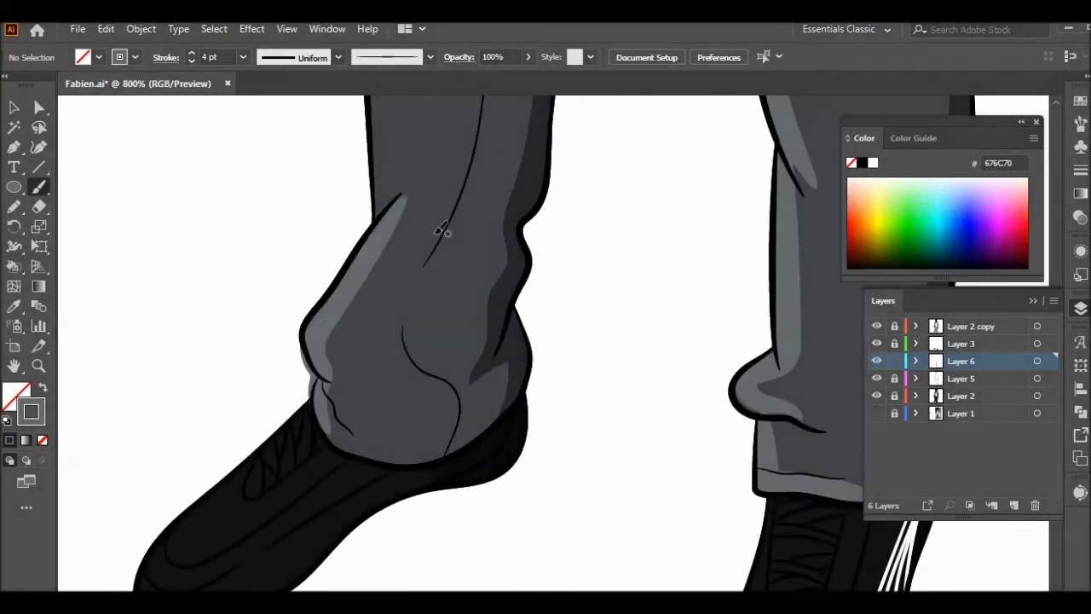
- Add creases down the left trouser edge and on the lower left leg
{"action": "key", "text": "v"}
{"action": "scroll", "coordinate": [377, 317], "scroll_direction": "up", "scroll_amount": 2}
{"action": "scroll", "coordinate": [377, 317], "scroll_direction": "down", "scroll_amount": 2}
{"action": "scroll", "coordinate": [185, 299], "scroll_direction": "down", "scroll_amount": 2}
{"action": "scroll", "coordinate": [312, 356], "scroll_direction": "up", "scroll_amount": 3}
{"action": "key", "text": "b"}
{"action": "mouse_move", "coordinate": [314, 197]}
{"action": "left_mouse_down"}
{"action": "mouse_move", "coordinate": [344, 430]}
{"action": "mouse_move", "coordinate": [312, 254]}
{"action": "left_mouse_up"}
{"action": "scroll", "coordinate": [344, 430], "scroll_direction": "down", "scroll_amount": 5}
{"action": "left_click_drag", "start_coordinate": [326, 407], "coordinate": [378, 449]}
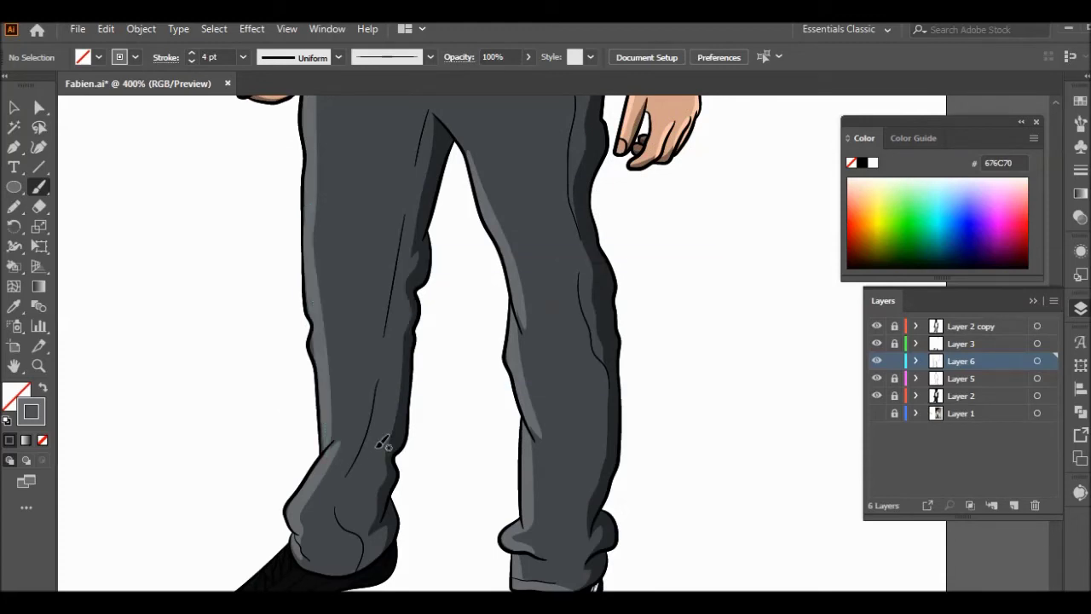
{"action": "scroll", "coordinate": [378, 449], "scroll_direction": "down", "scroll_amount": 3}
{"action": "scroll", "coordinate": [333, 441], "scroll_direction": "up", "scroll_amount": 3}
- Switch the stroke to dark grey 262626 with no fill and draw a left shoe detail line
{"action": "key", "text": "i"}
{"action": "key", "text": "shift+x"}
{"action": "key", "text": "shift+x"}
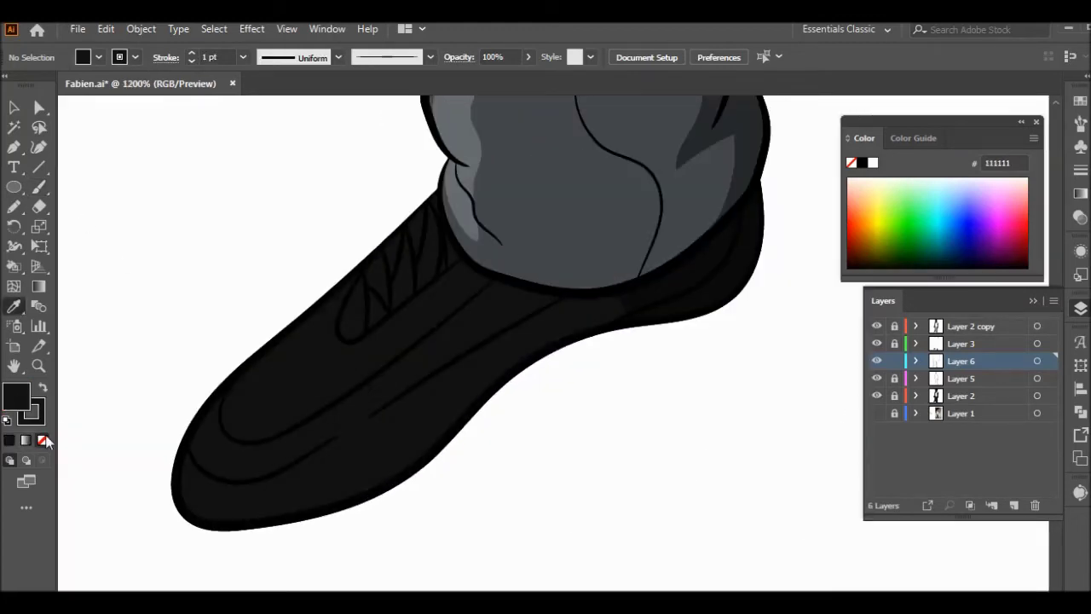
{"action": "double_click", "coordinate": [31, 411]}
{"action": "key", "text": "Return"}
{"action": "key", "text": "b"}
{"action": "left_click_drag", "start_coordinate": [446, 198], "coordinate": [443, 203]}
- Make the shoe detail line 3 pt thick
{"action": "key", "text": "v"}
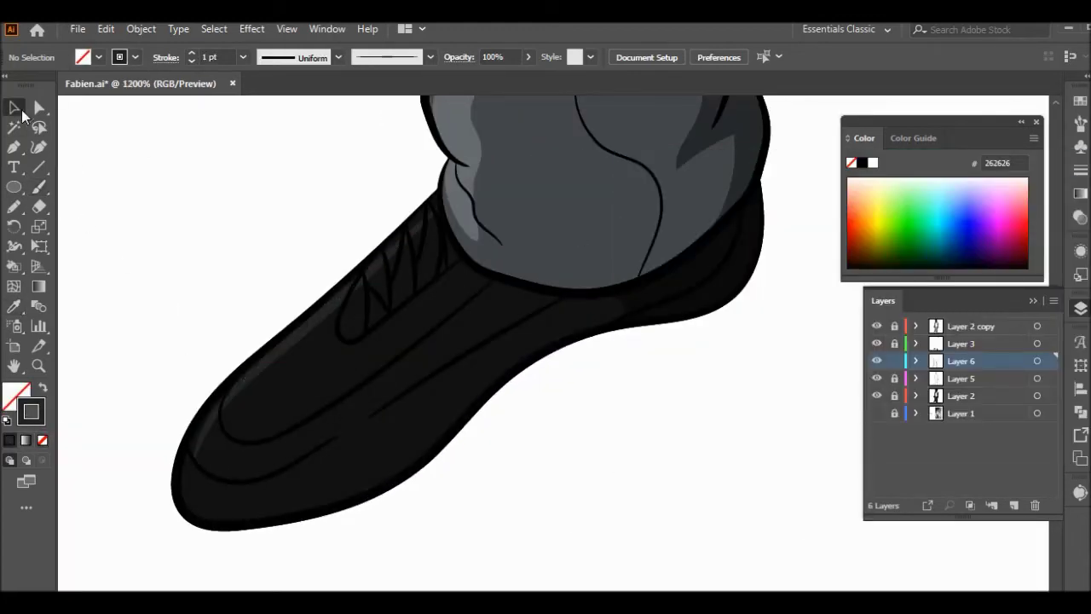
{"action": "left_click", "coordinate": [345, 297]}
{"action": "left_click", "coordinate": [242, 57]}
{"action": "left_click", "coordinate": [263, 166]}
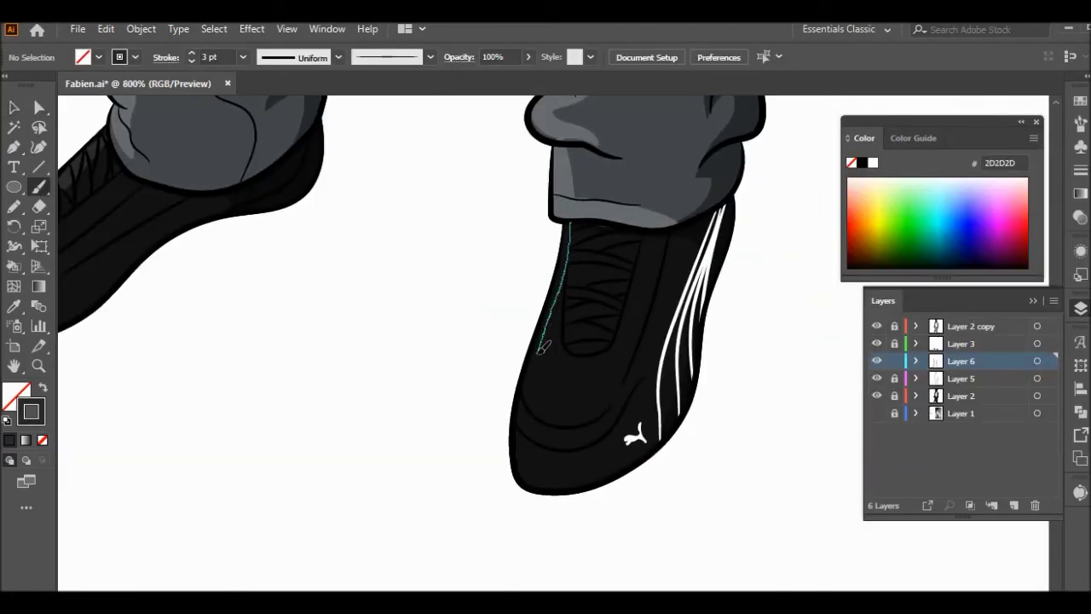
- Draw a detail line on the right shoe and check the left-arm highlight
{"action": "left_click_drag", "start_coordinate": [541, 345], "coordinate": [522, 467]}
{"action": "key", "text": "ctrl+minus"}
{"action": "key", "text": "ctrl+minus"}
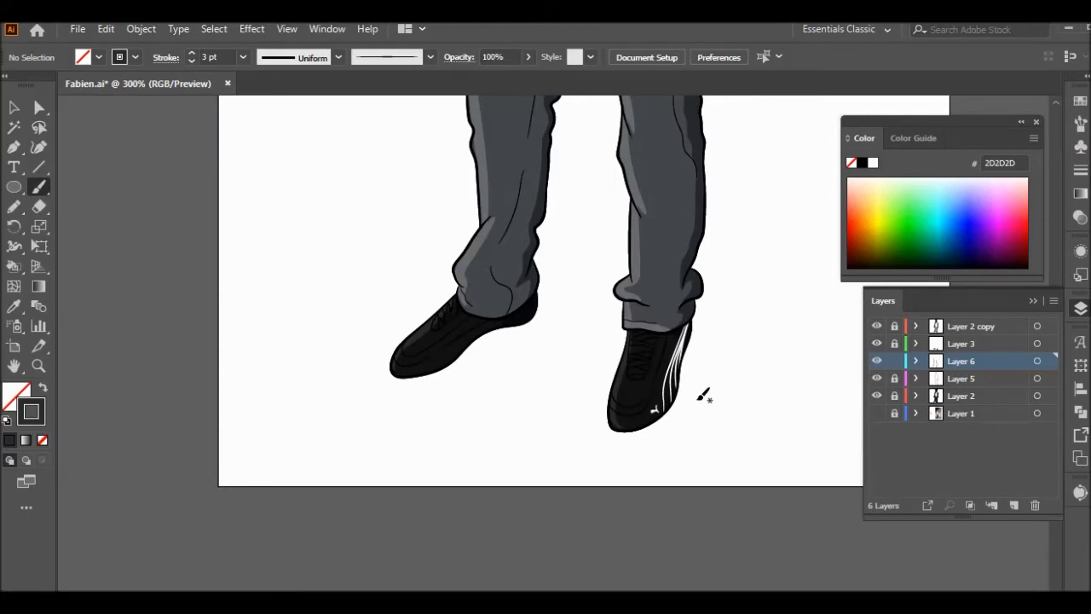
{"action": "scroll", "coordinate": [725, 401], "scroll_direction": "up", "scroll_amount": 5}
{"action": "key", "text": "a"}
{"action": "scroll", "coordinate": [371, 415], "scroll_direction": "up", "scroll_amount": 3}
{"action": "left_click", "coordinate": [516, 271]}
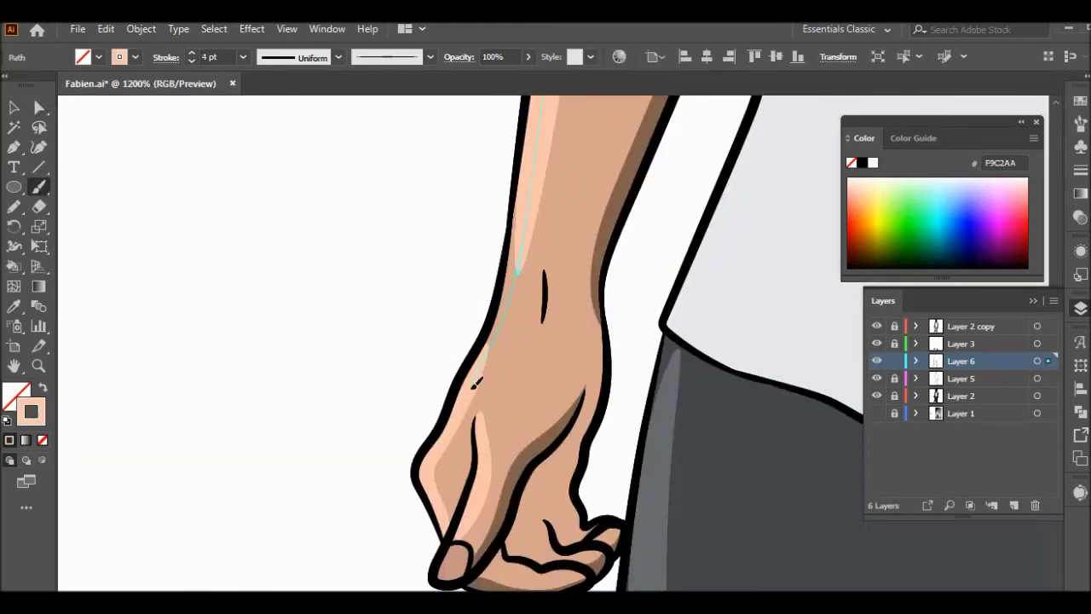
{"action": "key", "text": "ctrl+shift+a"}
- Draw a 1 pt fold line on the lower left shirt
{"action": "key", "text": "ctrl+minus"}
{"action": "key", "text": "ctrl+minus"}
{"action": "key", "text": "ctrl+minus"}
{"action": "scroll", "coordinate": [706, 401], "scroll_direction": "up", "scroll_amount": 5}
{"action": "scroll", "coordinate": [511, 340], "scroll_direction": "up", "scroll_amount": 2}
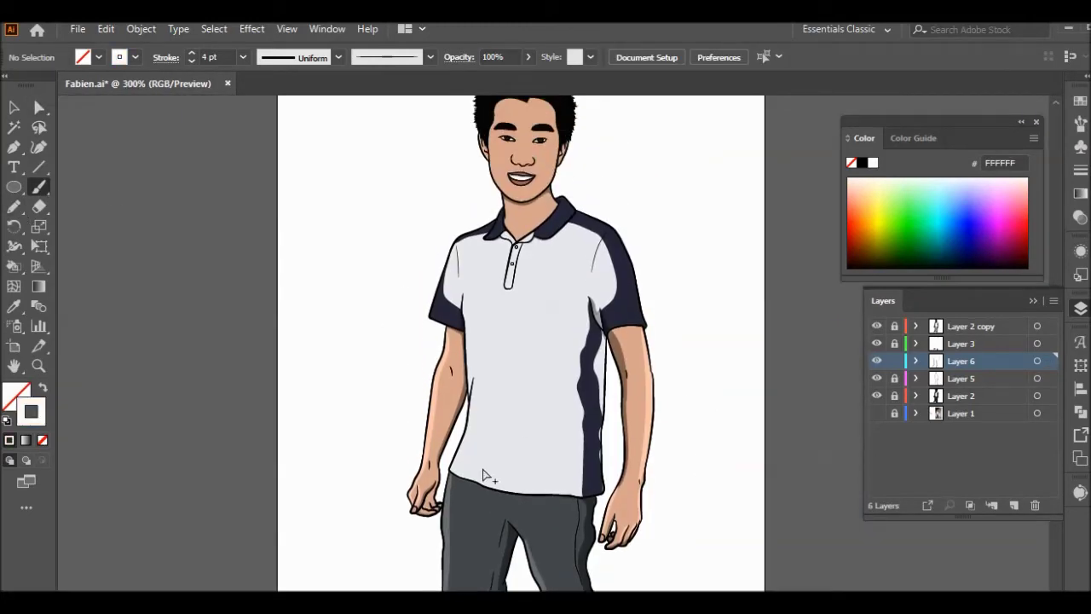
{"action": "scroll", "coordinate": [484, 475], "scroll_direction": "up", "scroll_amount": 2}
{"action": "left_click_drag", "start_coordinate": [457, 177], "coordinate": [461, 282]}
{"action": "scroll", "coordinate": [415, 461], "scroll_direction": "down", "scroll_amount": 3}
{"action": "scroll", "coordinate": [577, 395], "scroll_direction": "up", "scroll_amount": 1}
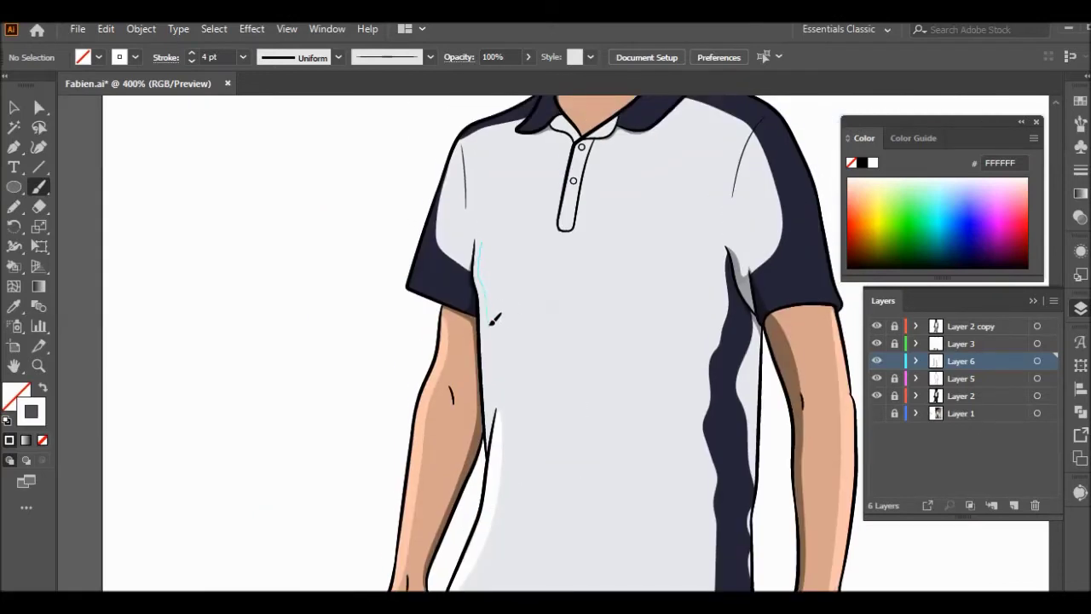
{"action": "scroll", "coordinate": [558, 394], "scroll_direction": "down", "scroll_amount": 2}
{"action": "left_click", "coordinate": [243, 58]}
{"action": "left_click", "coordinate": [256, 132]}
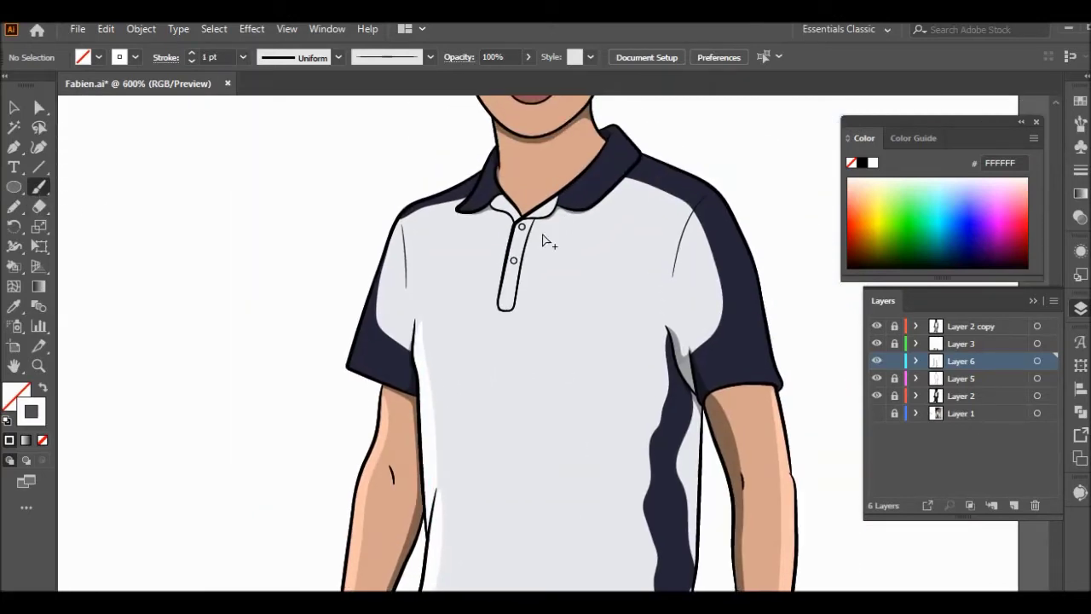
- Sample the collar navy and set a lighter 3C3B5B stroke with no fill
{"action": "scroll", "coordinate": [545, 234], "scroll_direction": "up", "scroll_amount": 5}
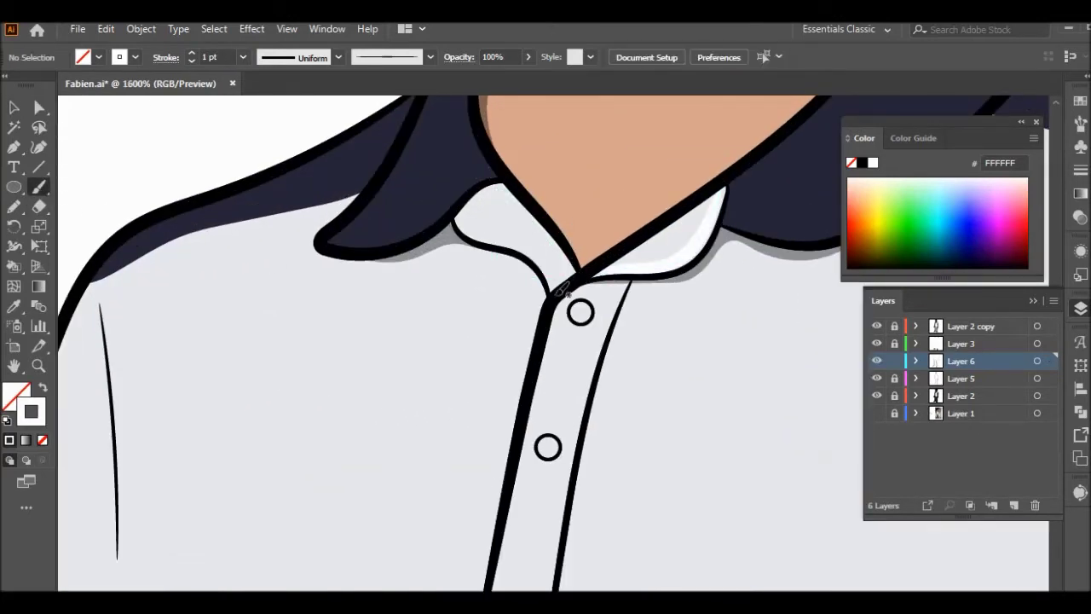
{"action": "scroll", "coordinate": [562, 290], "scroll_direction": "down", "scroll_amount": 2}
{"action": "scroll", "coordinate": [563, 290], "scroll_direction": "down", "scroll_amount": 2}
{"action": "key", "text": "i"}
{"action": "left_click", "coordinate": [563, 237]}
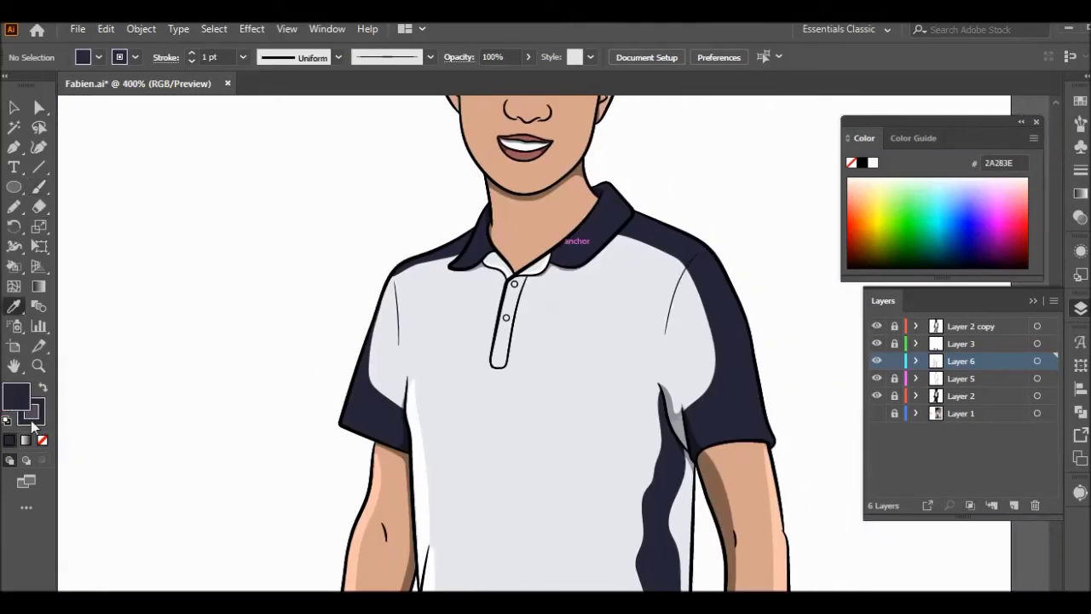
{"action": "double_click", "coordinate": [32, 418]}
{"action": "left_click", "coordinate": [1025, 214]}
- Brush a 2 pt highlight along the collar edge and the right shoulder
{"action": "key", "text": "b"}
{"action": "scroll", "coordinate": [501, 196], "scroll_direction": "up", "scroll_amount": 3}
{"action": "left_click_drag", "start_coordinate": [483, 386], "coordinate": [479, 390]}
{"action": "left_click", "coordinate": [243, 57]}
{"action": "left_click", "coordinate": [256, 149]}
{"action": "scroll", "coordinate": [300, 292], "scroll_direction": "up", "scroll_amount": 1}
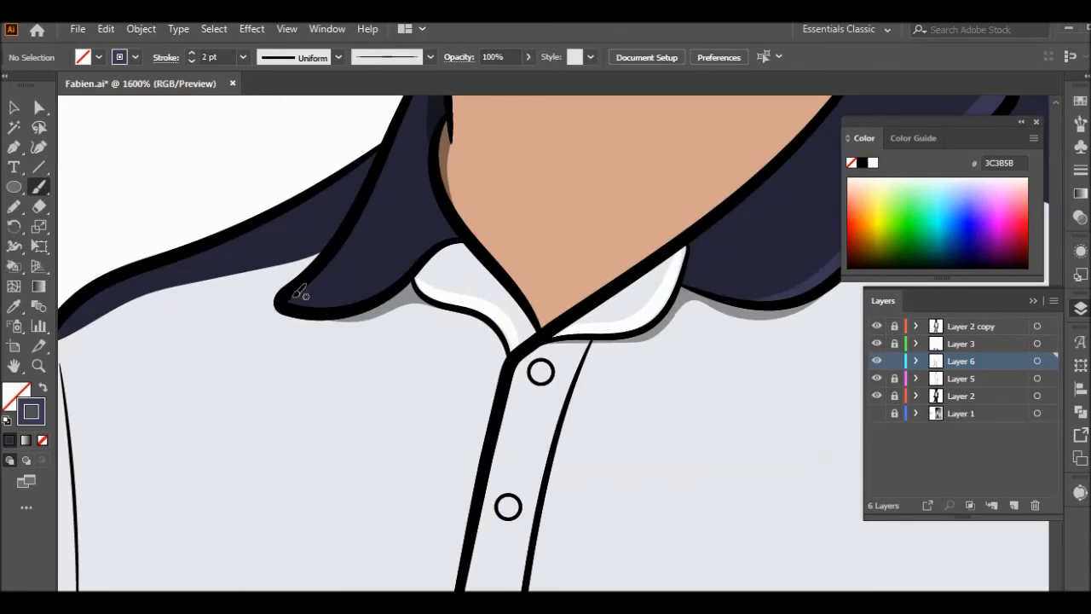
{"action": "scroll", "coordinate": [465, 232], "scroll_direction": "down", "scroll_amount": 3}
{"action": "scroll", "coordinate": [688, 280], "scroll_direction": "up", "scroll_amount": 1}
{"action": "left_click_drag", "start_coordinate": [477, 192], "coordinate": [604, 252]}
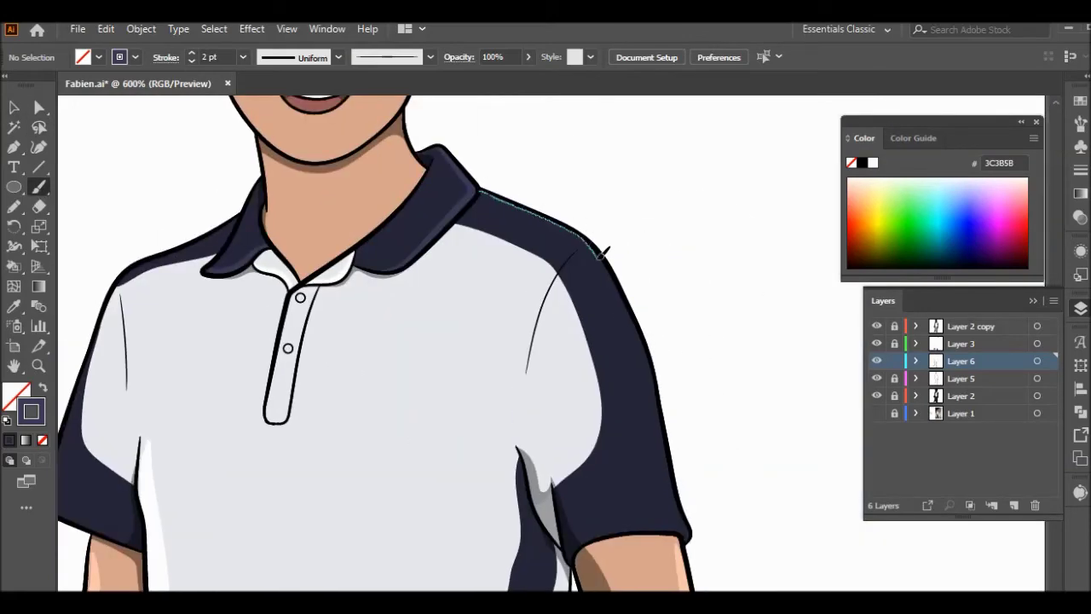
- Select the shoulder highlight stroke
{"action": "key", "text": "a"}
{"action": "scroll", "coordinate": [616, 214], "scroll_direction": "up", "scroll_amount": 3}
{"action": "left_click", "coordinate": [340, 296]}
{"action": "key", "text": "v"}
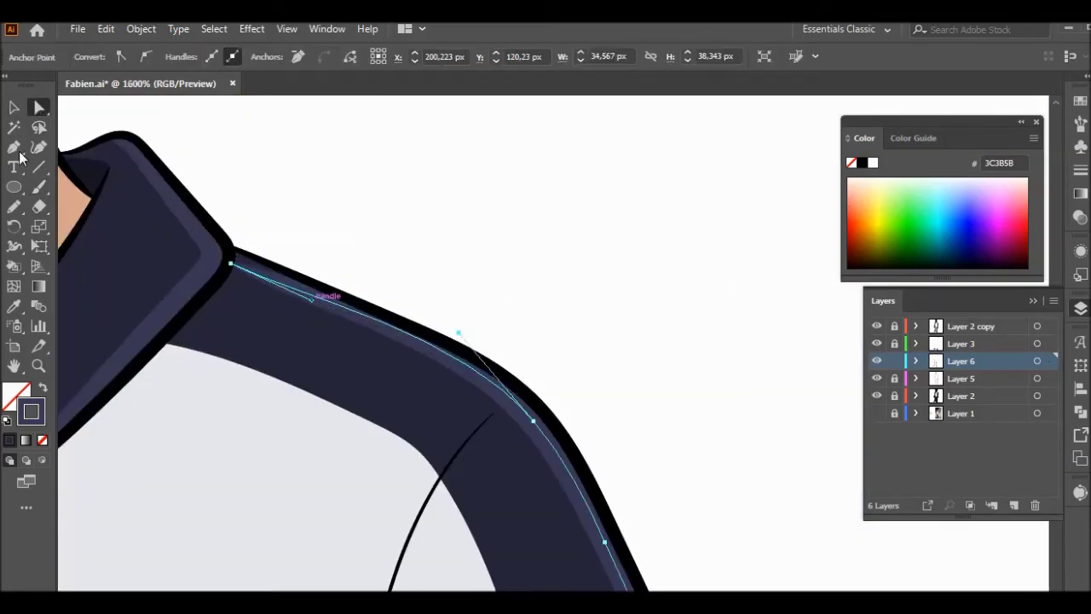
{"action": "scroll", "coordinate": [97, 194], "scroll_direction": "down", "scroll_amount": 4}
{"action": "left_click_drag", "start_coordinate": [562, 315], "coordinate": [492, 372]}
{"action": "scroll", "coordinate": [548, 355], "scroll_direction": "up", "scroll_amount": 3}
- Brush a highlight down the right sleeve
{"action": "key", "text": "b"}
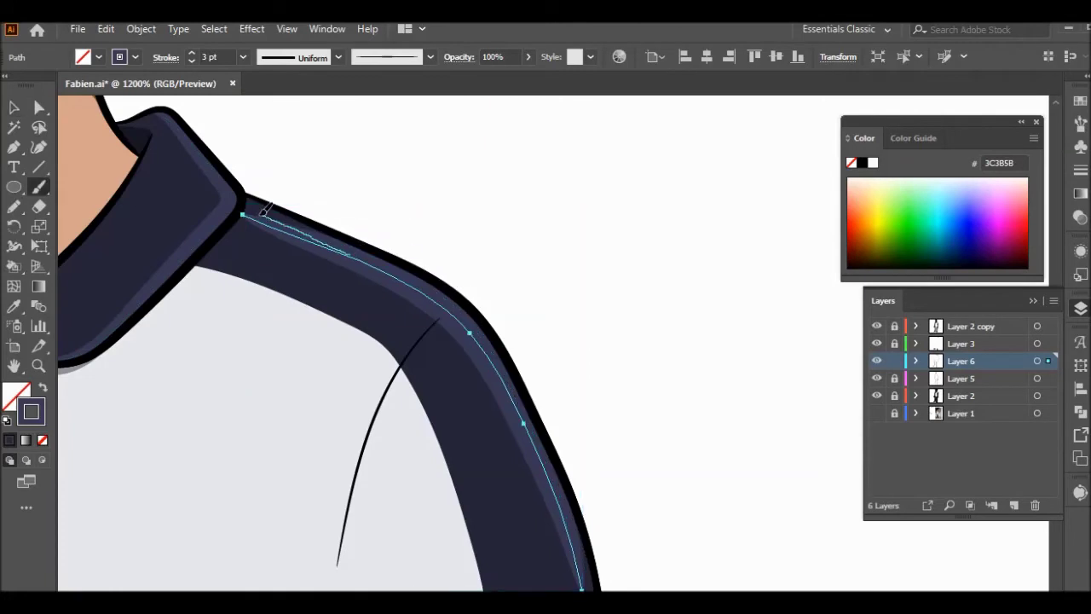
{"action": "scroll", "coordinate": [423, 350], "scroll_direction": "down", "scroll_amount": 3}
{"action": "scroll", "coordinate": [424, 351], "scroll_direction": "up", "scroll_amount": 2}
{"action": "left_click_drag", "start_coordinate": [439, 196], "coordinate": [460, 297]}
{"action": "scroll", "coordinate": [503, 451], "scroll_direction": "down", "scroll_amount": 4}
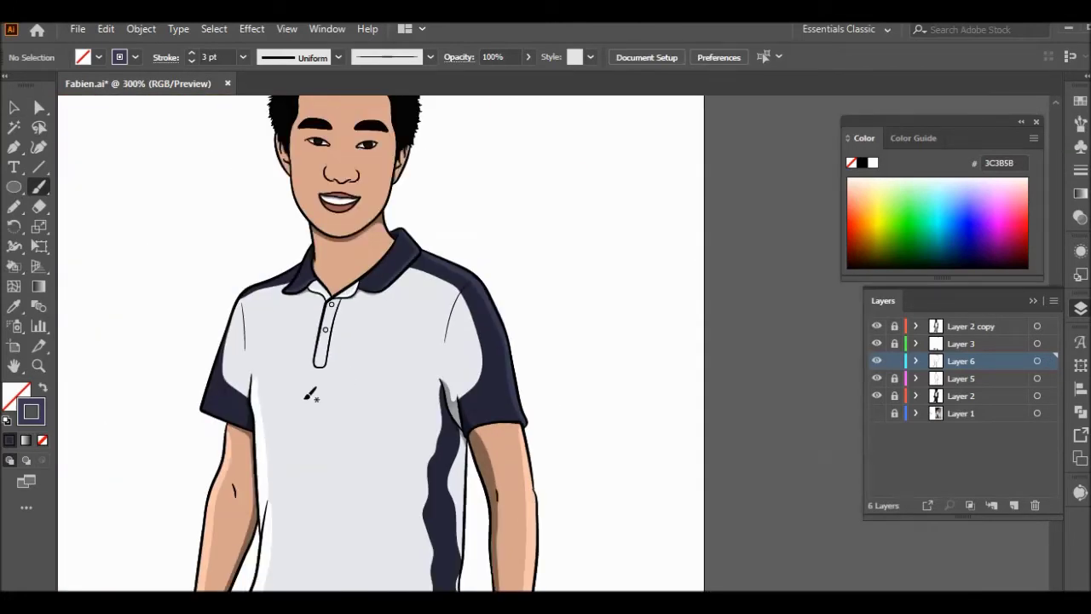
{"action": "scroll", "coordinate": [312, 185], "scroll_direction": "up", "scroll_amount": 5}
- Extend the sleeve highlight's top point upward with Direct Selection
{"action": "key", "text": "v"}
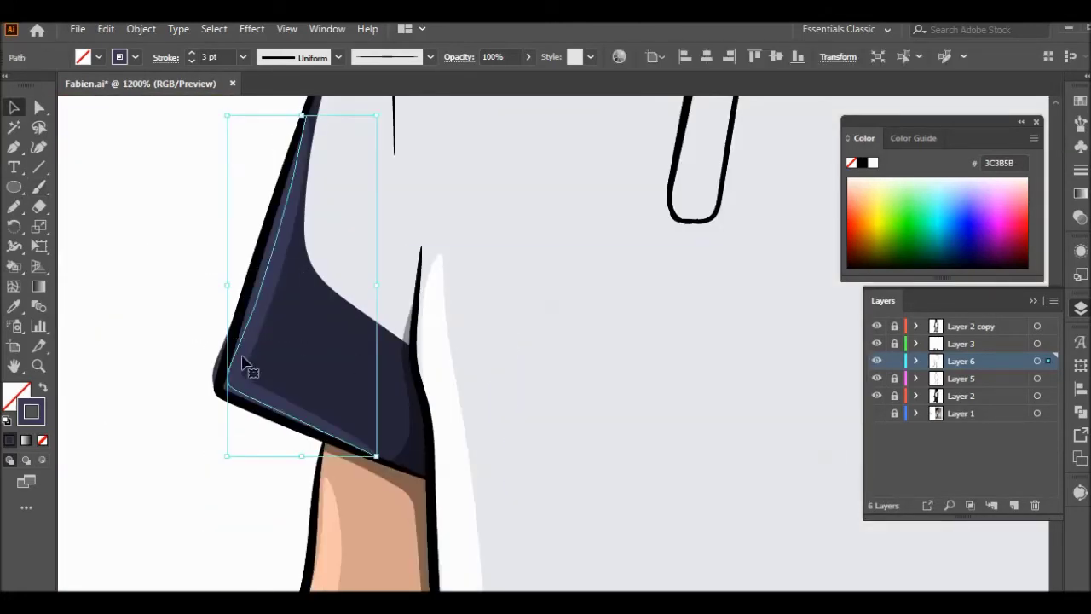
{"action": "scroll", "coordinate": [243, 365], "scroll_direction": "up", "scroll_amount": 2}
{"action": "key", "text": "a"}
{"action": "left_click_drag", "start_coordinate": [310, 278], "coordinate": [327, 214]}
{"action": "scroll", "coordinate": [258, 216], "scroll_direction": "down", "scroll_amount": 4}
{"action": "right_click", "coordinate": [260, 219]}
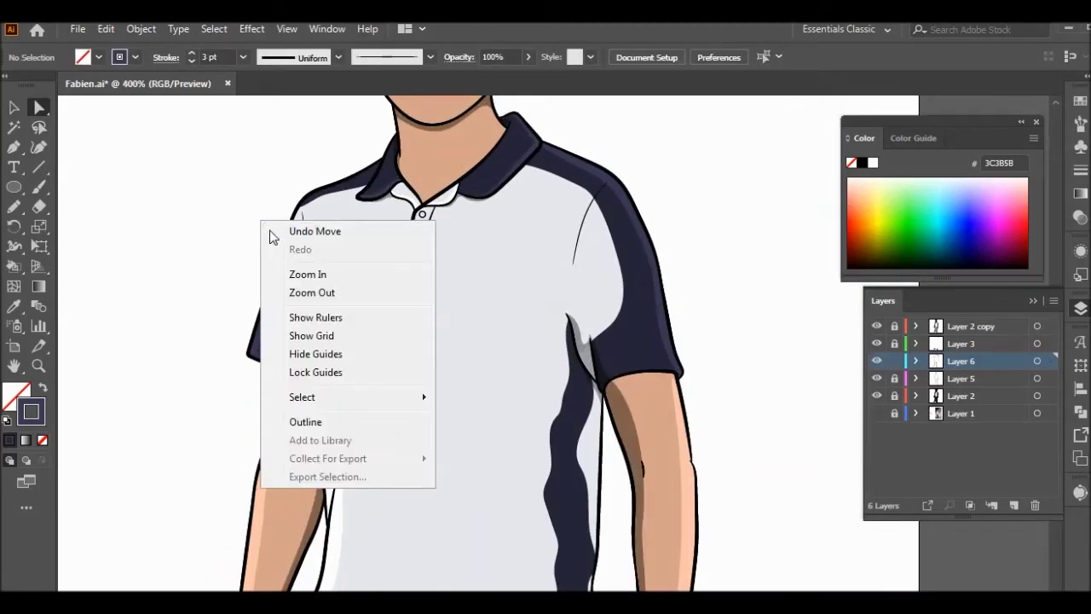
{"action": "key", "text": "Escape"}
- Select both sleeve highlight strokes and apply a new highlight colour
{"action": "left_click", "coordinate": [15, 108]}
{"action": "scroll", "coordinate": [418, 341], "scroll_direction": "up", "scroll_amount": 2}
{"action": "left_click", "coordinate": [256, 358]}
{"action": "double_click", "coordinate": [17, 395]}
{"action": "left_click", "coordinate": [1028, 214]}
{"action": "left_click", "coordinate": [571, 271]}
- Recolour the shoulder and sleeve highlight path to 53537C
{"action": "left_click", "coordinate": [384, 246]}
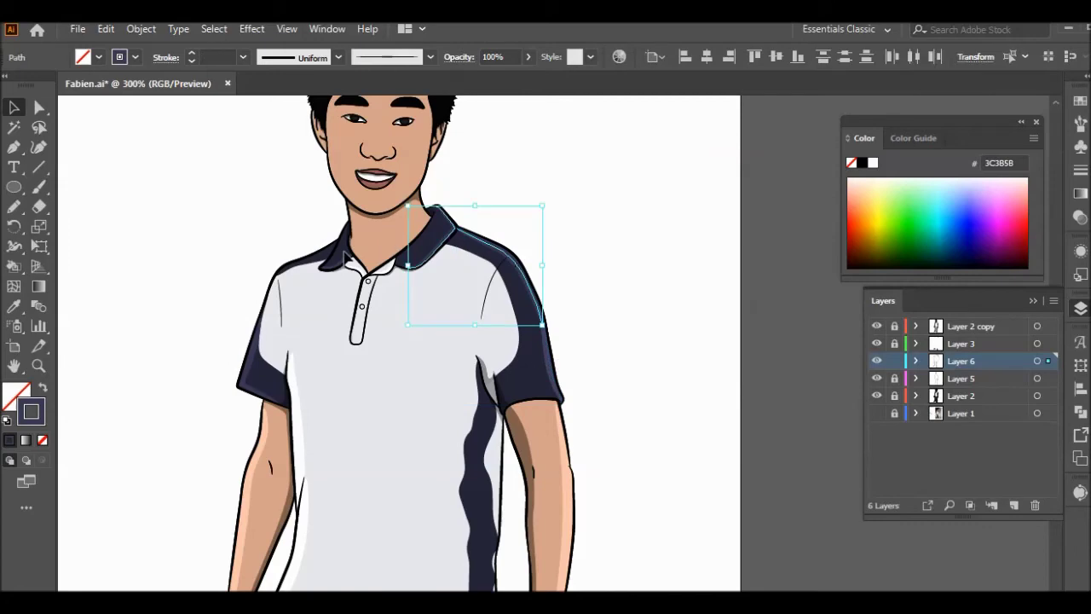
{"action": "double_click", "coordinate": [30, 411]}
{"action": "type", "text": "53537C"}
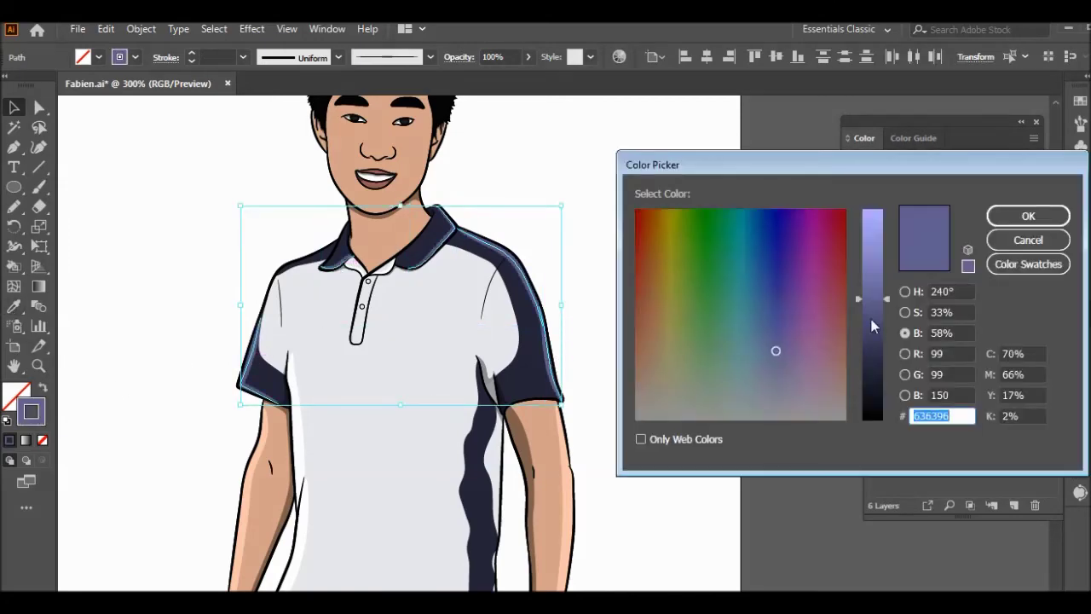
{"action": "left_click", "coordinate": [1027, 214]}
{"action": "left_click", "coordinate": [712, 240]}
{"action": "scroll", "coordinate": [202, 252], "scroll_direction": "left", "scroll_amount": 2}
- Brush highlights along the left shoulder and the lower sleeve edge
{"action": "key", "text": "b"}
{"action": "scroll", "coordinate": [359, 365], "scroll_direction": "up", "scroll_amount": 4}
{"action": "left_click_drag", "start_coordinate": [606, 229], "coordinate": [610, 225]}
{"action": "scroll", "coordinate": [579, 266], "scroll_direction": "down", "scroll_amount": 5}
{"action": "scroll", "coordinate": [480, 274], "scroll_direction": "up", "scroll_amount": 5}
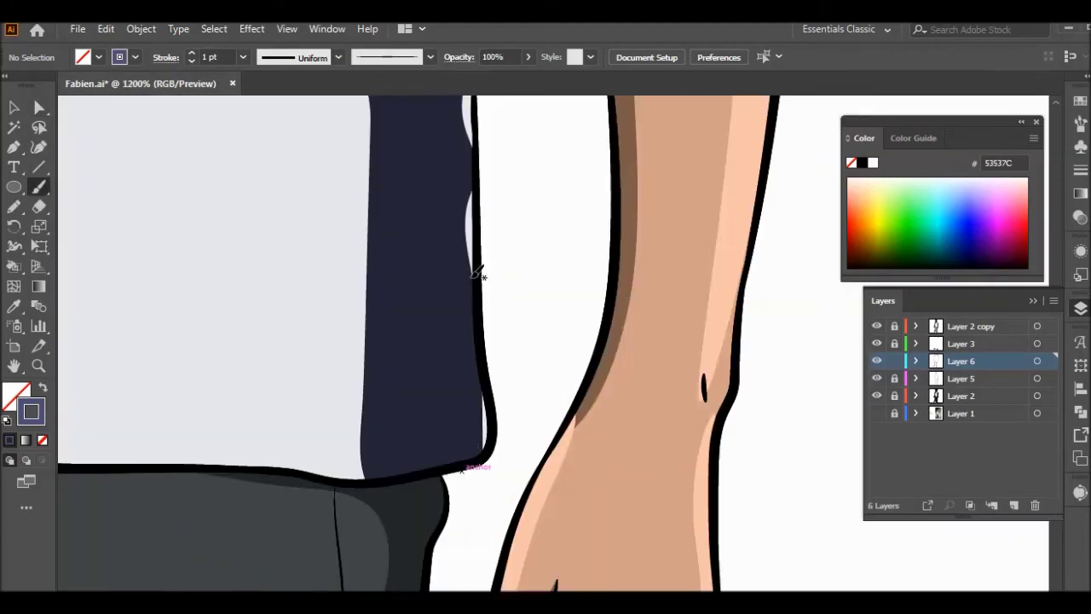
{"action": "left_click_drag", "start_coordinate": [461, 467], "coordinate": [461, 467]}
{"action": "scroll", "coordinate": [548, 312], "scroll_direction": "down", "scroll_amount": 3}
{"action": "scroll", "coordinate": [277, 380], "scroll_direction": "down", "scroll_amount": 2}
{"action": "scroll", "coordinate": [486, 263], "scroll_direction": "up", "scroll_amount": 3}
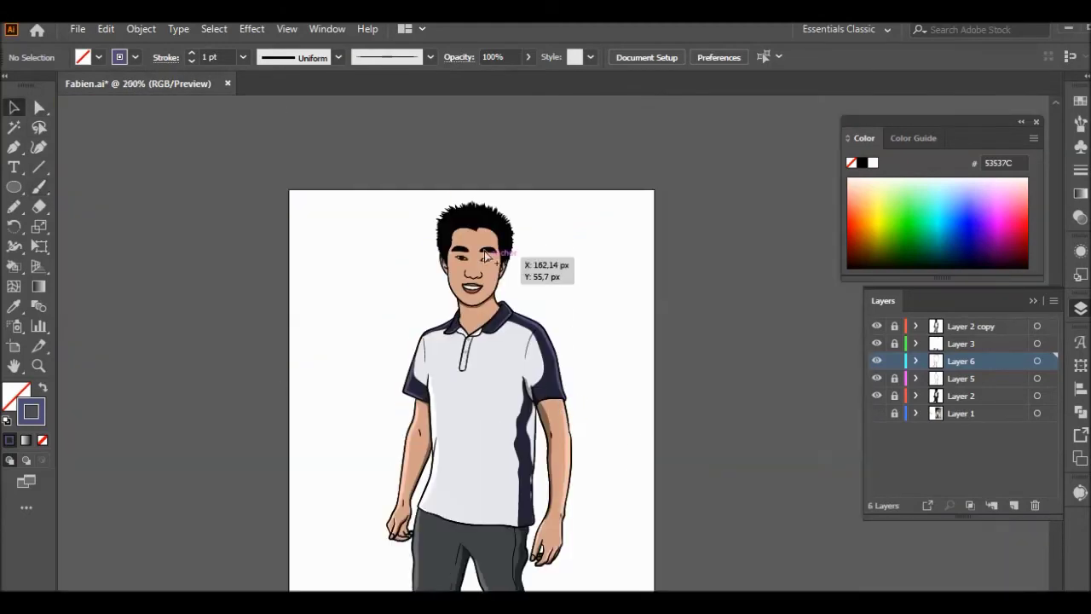
{"action": "scroll", "coordinate": [443, 422], "scroll_direction": "up", "scroll_amount": 2}
{"action": "key", "text": "i"}
{"action": "scroll", "coordinate": [443, 421], "scroll_direction": "up", "scroll_amount": 3}
- Sample the lip colour into the stroke and confirm it in the Color Picker
{"action": "left_click", "coordinate": [421, 345]}
{"action": "double_click", "coordinate": [31, 412]}
{"action": "key", "text": "Return"}
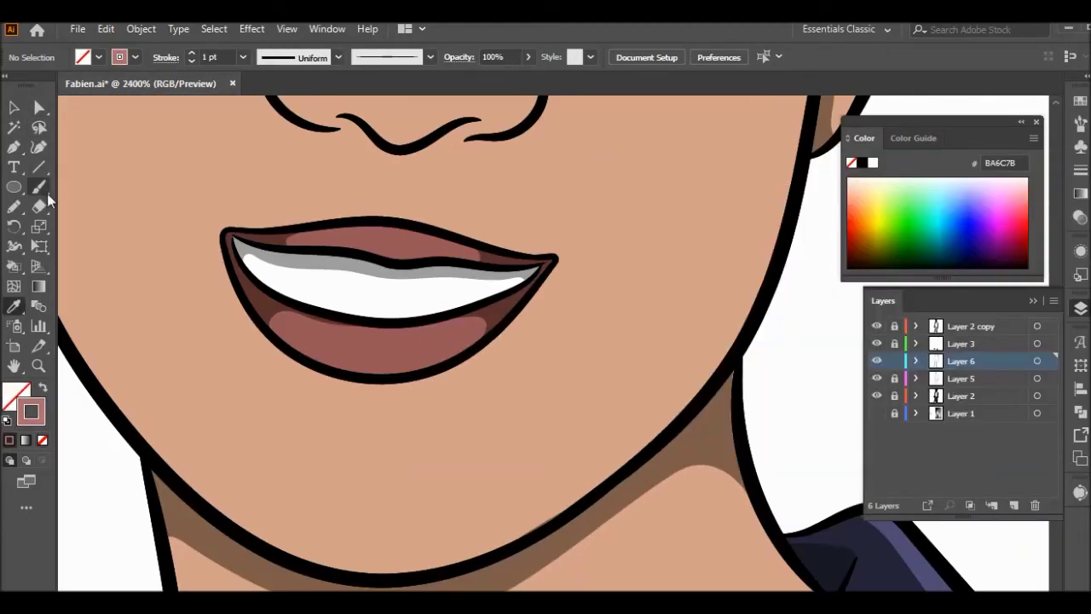
{"action": "scroll", "coordinate": [367, 348], "scroll_direction": "down", "scroll_amount": 6}
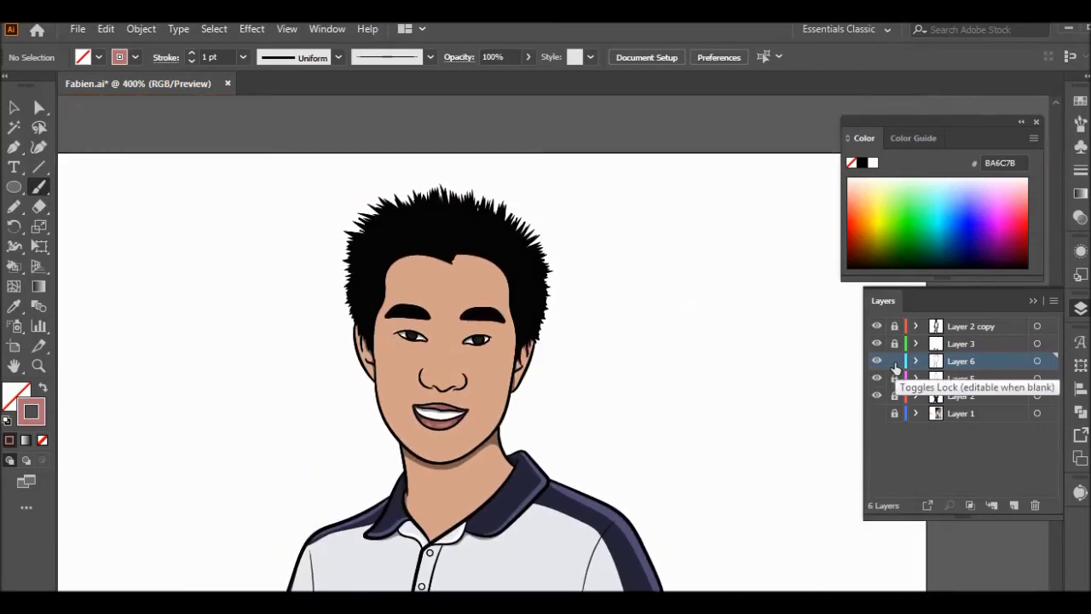
- Add a new layer and draw a circle over the left iris
{"action": "key", "text": "ctrl+l"}
{"action": "key", "text": "l"}
{"action": "scroll", "coordinate": [413, 337], "scroll_direction": "up", "scroll_amount": 5}
{"action": "left_click_drag", "start_coordinate": [304, 307], "coordinate": [401, 396]}
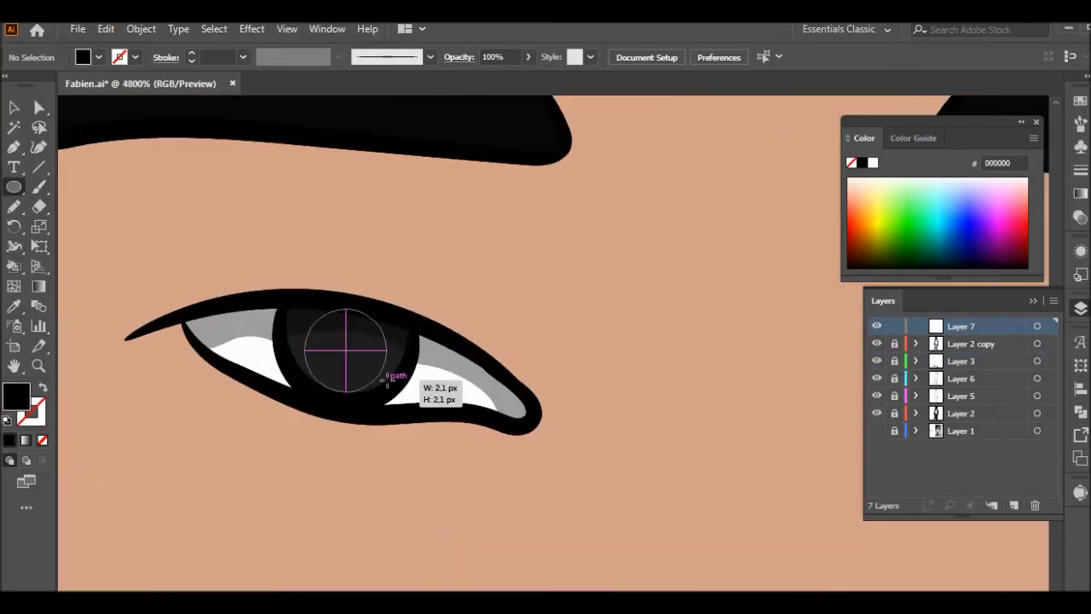
{"action": "key", "text": "v"}
{"action": "scroll", "coordinate": [408, 258], "scroll_direction": "down", "scroll_amount": 1}
{"action": "scroll", "coordinate": [407, 258], "scroll_direction": "up", "scroll_amount": 2}
- Draw a small and a larger white catchlight circle in the left eye
{"action": "key", "text": "ctrl+shift+a"}
{"action": "key", "text": "l"}
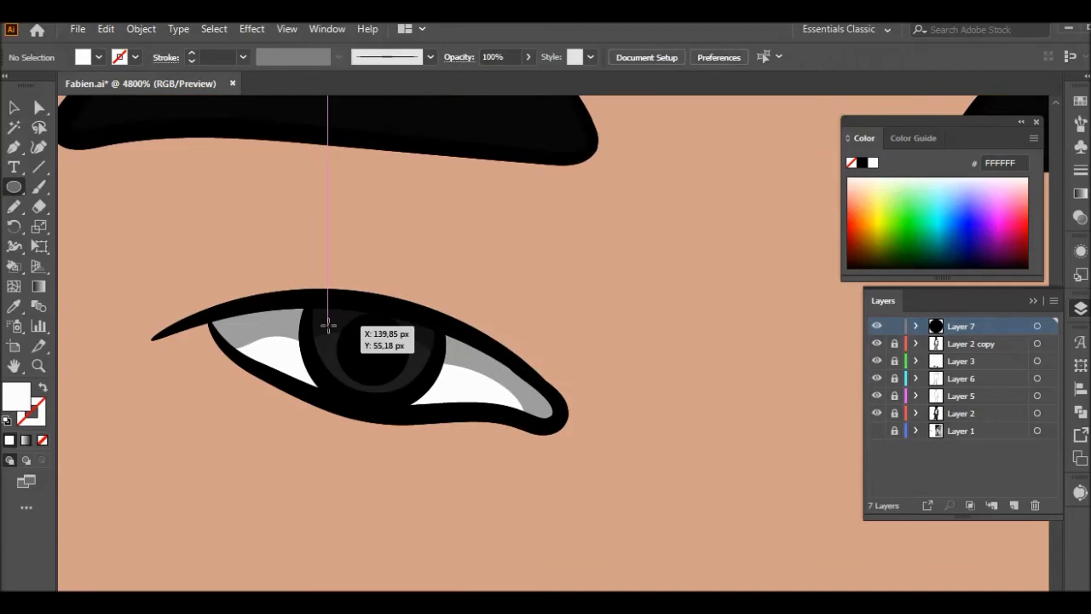
{"action": "left_click_drag", "start_coordinate": [386, 366], "coordinate": [407, 387]}
{"action": "left_click_drag", "start_coordinate": [279, 311], "coordinate": [324, 353]}
{"action": "key", "text": "v"}
{"action": "scroll", "coordinate": [287, 250], "scroll_direction": "down", "scroll_amount": 8}
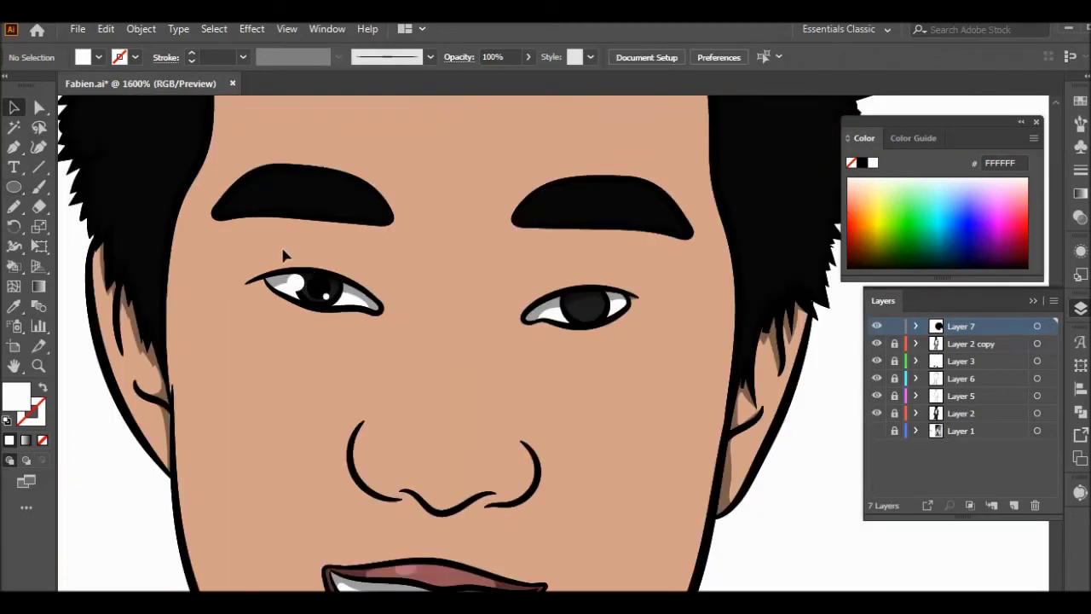
- Alt-drag copies of the catchlights onto the other eye and fine-tune their placement
{"action": "left_click_drag", "start_coordinate": [312, 287], "coordinate": [565, 297]}
{"action": "scroll", "coordinate": [565, 298], "scroll_direction": "up", "scroll_amount": 10}
{"action": "scroll", "coordinate": [590, 479], "scroll_direction": "down", "scroll_amount": 5}
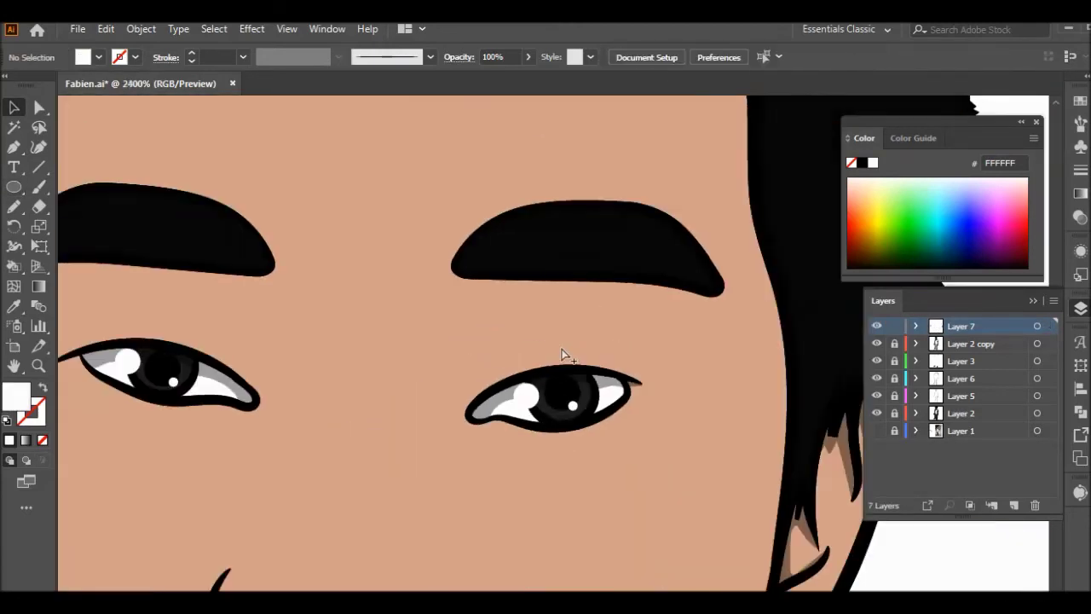
{"action": "scroll", "coordinate": [560, 358], "scroll_direction": "down", "scroll_amount": 1}
{"action": "scroll", "coordinate": [567, 401], "scroll_direction": "up", "scroll_amount": 3}
{"action": "left_click_drag", "start_coordinate": [591, 479], "coordinate": [588, 340]}
{"action": "key", "text": "ctrl+shift+a"}
{"action": "scroll", "coordinate": [588, 339], "scroll_direction": "down", "scroll_amount": 4}
{"action": "scroll", "coordinate": [674, 284], "scroll_direction": "down", "scroll_amount": 2}
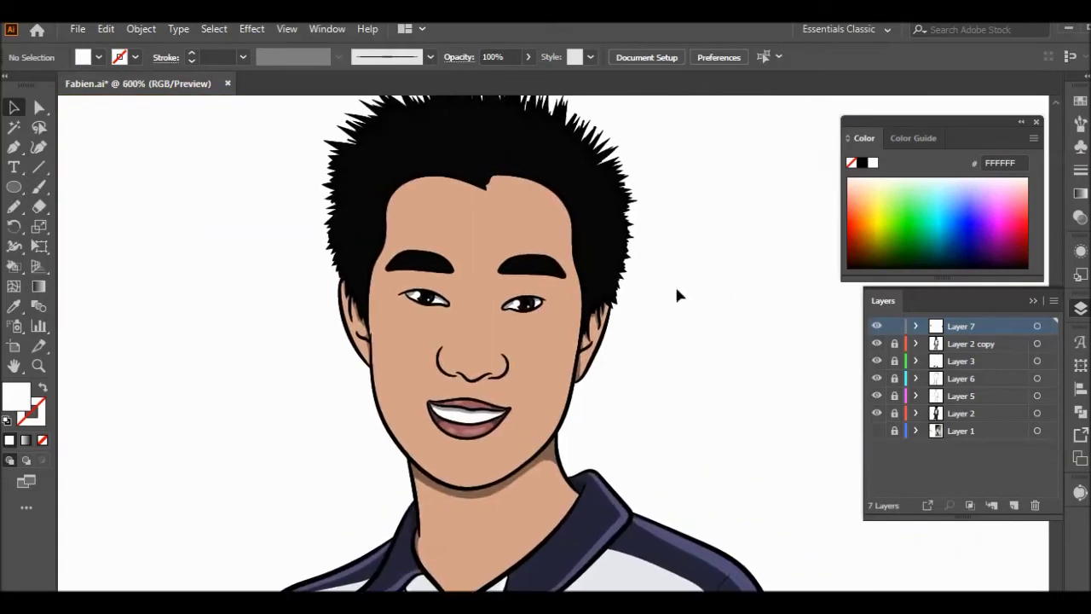
{"action": "scroll", "coordinate": [674, 284], "scroll_direction": "down", "scroll_amount": 2}
- On Layer 6, paint a light peach Paintbrush highlight along the neck
{"action": "left_click", "coordinate": [895, 360]}
{"action": "scroll", "coordinate": [786, 498], "scroll_direction": "down", "scroll_amount": 2}
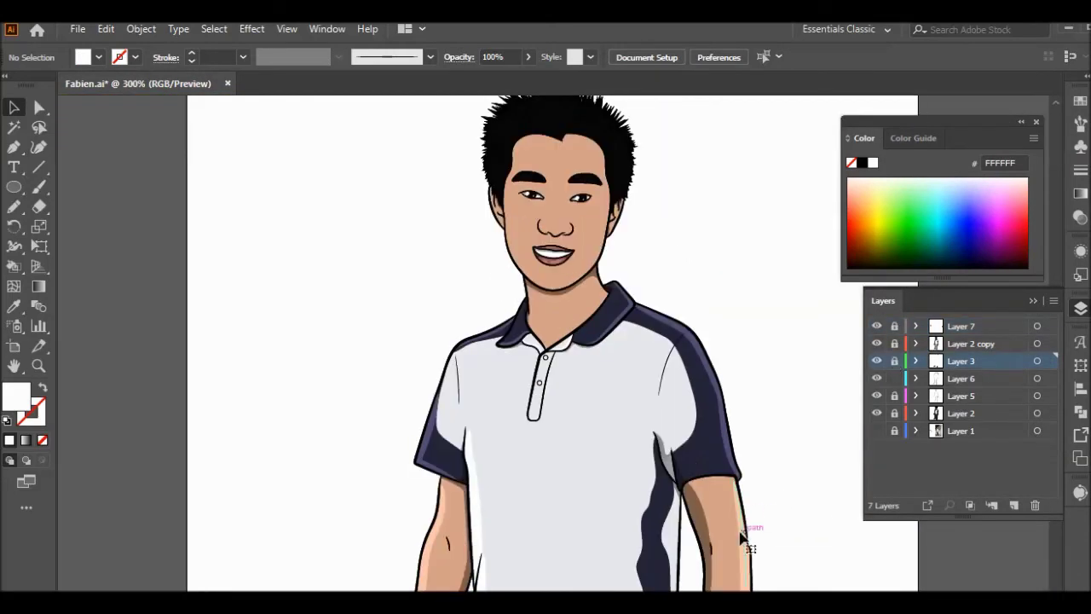
{"action": "left_click", "coordinate": [895, 378]}
{"action": "key", "text": "b"}
{"action": "scroll", "coordinate": [585, 285], "scroll_direction": "up", "scroll_amount": 4}
{"action": "scroll", "coordinate": [585, 285], "scroll_direction": "up", "scroll_amount": 2}
{"action": "left_click_drag", "start_coordinate": [426, 271], "coordinate": [430, 366]}
- Set the neck highlight to a 1 pt stroke and nudge it into place
{"action": "key", "text": "v"}
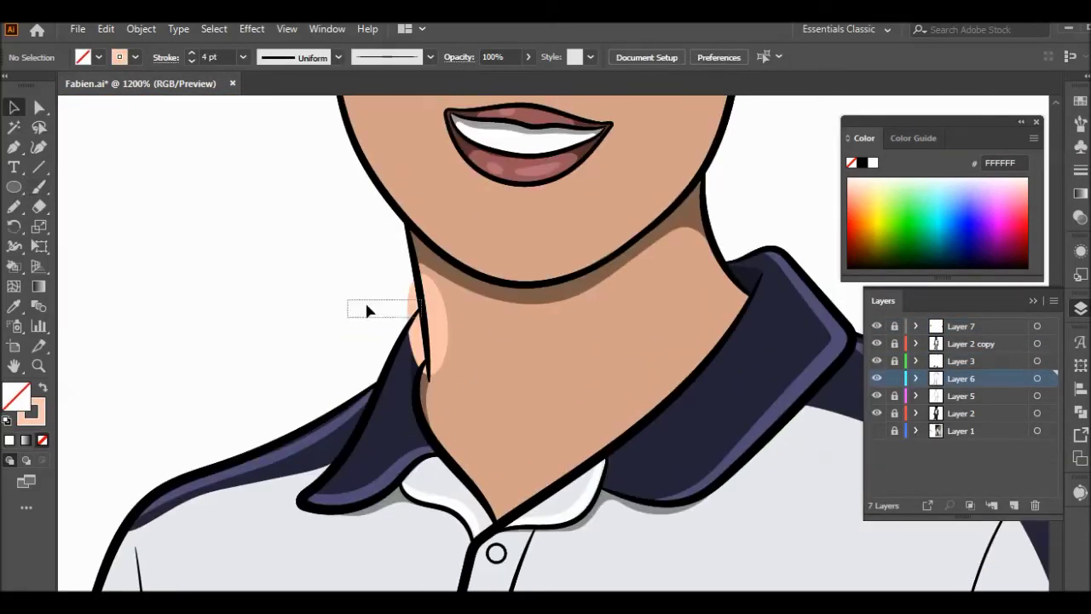
{"action": "left_click", "coordinate": [428, 322]}
{"action": "left_click", "coordinate": [243, 57]}
{"action": "left_click", "coordinate": [265, 116]}
{"action": "scroll", "coordinate": [439, 324], "scroll_direction": "up", "scroll_amount": 2}
{"action": "left_click_drag", "start_coordinate": [410, 277], "coordinate": [389, 236]}
{"action": "key", "text": "ctrl+shift+a"}
- Add and adjust peach highlight strokes along the ear and jaw
{"action": "scroll", "coordinate": [414, 304], "scroll_direction": "down", "scroll_amount": 5}
{"action": "scroll", "coordinate": [481, 264], "scroll_direction": "up", "scroll_amount": 6}
{"action": "key", "text": "b"}
{"action": "scroll", "coordinate": [481, 264], "scroll_direction": "down", "scroll_amount": 2}
{"action": "scroll", "coordinate": [484, 264], "scroll_direction": "down", "scroll_amount": 2}
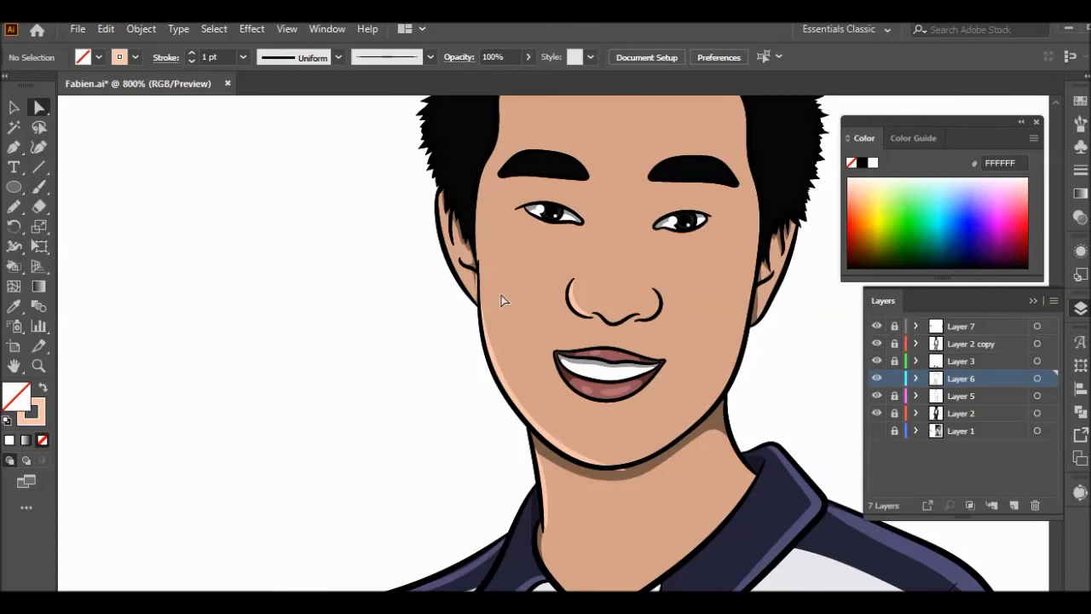
{"action": "scroll", "coordinate": [460, 256], "scroll_direction": "up", "scroll_amount": 3}
{"action": "left_click_drag", "start_coordinate": [424, 217], "coordinate": [427, 215]}
{"action": "scroll", "coordinate": [324, 482], "scroll_direction": "down", "scroll_amount": 3}
{"action": "scroll", "coordinate": [487, 545], "scroll_direction": "up", "scroll_amount": 3}
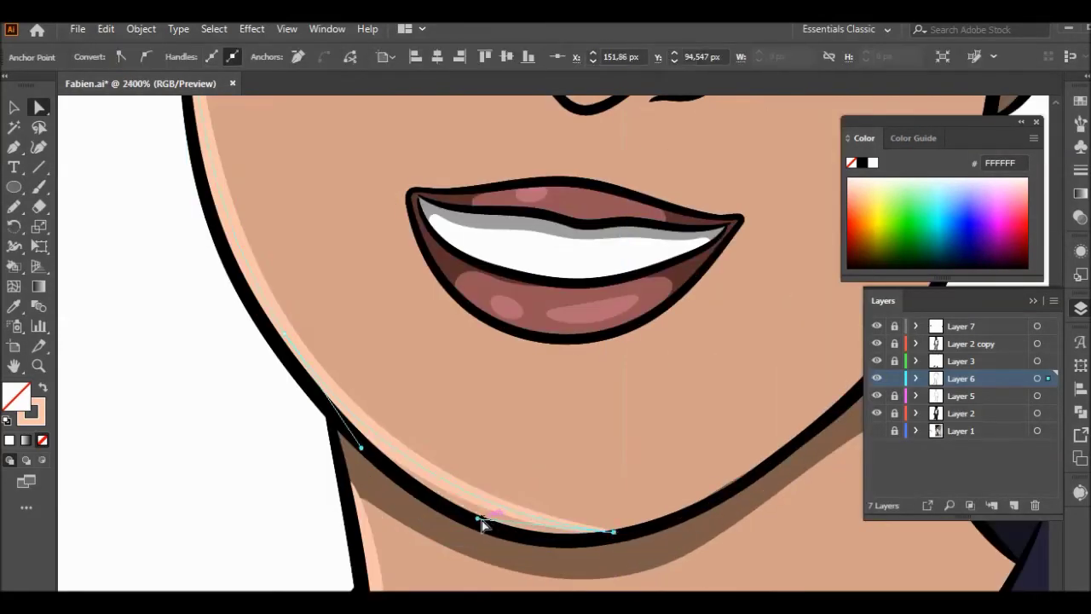
{"action": "scroll", "coordinate": [487, 511], "scroll_direction": "down", "scroll_amount": 1}
{"action": "scroll", "coordinate": [477, 430], "scroll_direction": "down", "scroll_amount": 1}
{"action": "key", "text": "v"}
{"action": "left_click", "coordinate": [366, 341]}
{"action": "scroll", "coordinate": [324, 186], "scroll_direction": "up", "scroll_amount": 2}
{"action": "key", "text": "ctrl+shift+a"}
- Sample the hair's 161616 black with the Eyedropper
{"action": "key", "text": "b"}
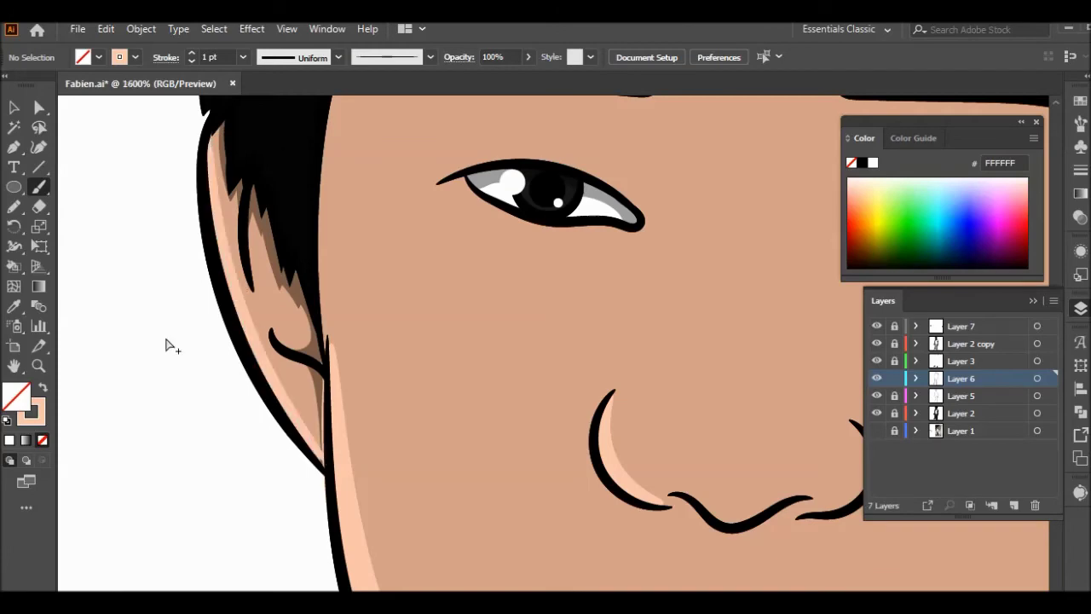
{"action": "scroll", "coordinate": [375, 332], "scroll_direction": "right", "scroll_amount": 5}
{"action": "scroll", "coordinate": [580, 312], "scroll_direction": "down", "scroll_amount": 5}
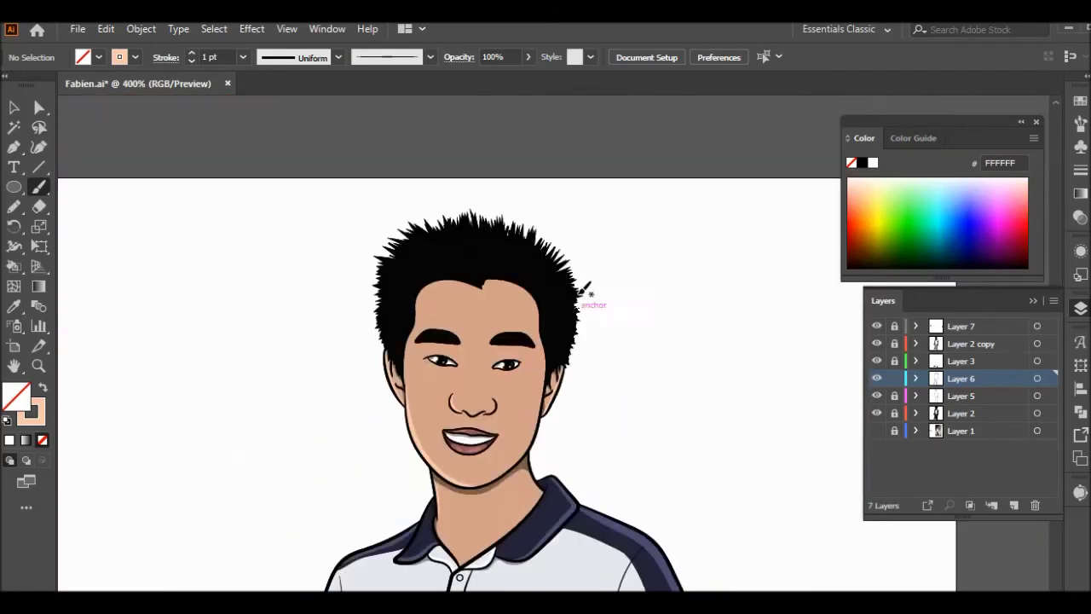
{"action": "scroll", "coordinate": [585, 290], "scroll_direction": "up", "scroll_amount": 3}
{"action": "key", "text": "i"}
{"action": "left_click", "coordinate": [340, 341]}
- Set the stroke to dark grey 161616 and paint thin strands through the hair
{"action": "double_click", "coordinate": [31, 412]}
{"action": "key", "text": "Escape"}
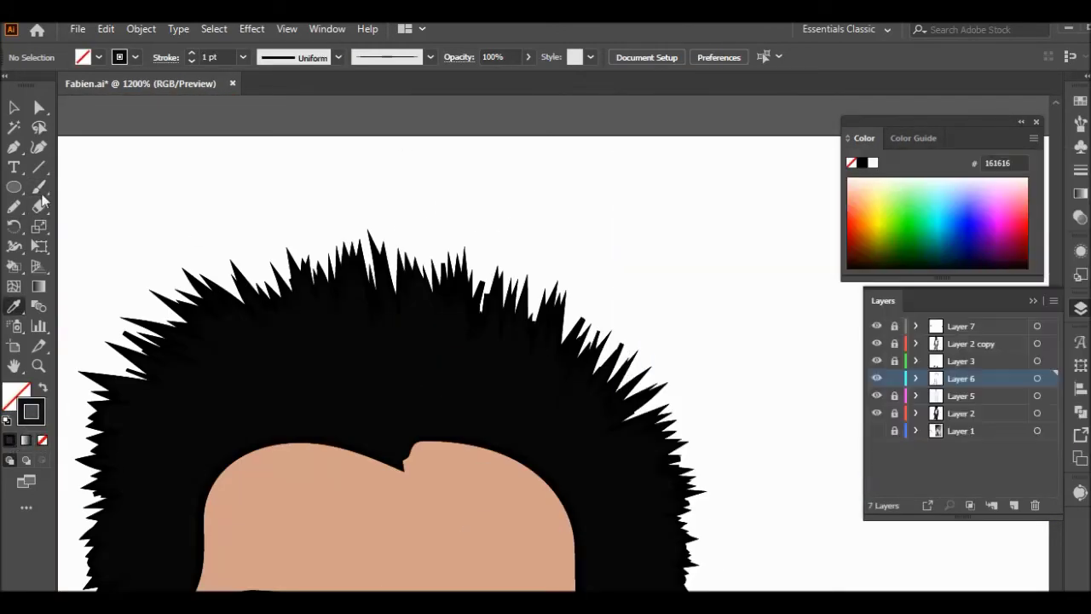
{"action": "left_click_drag", "start_coordinate": [431, 331], "coordinate": [431, 329]}
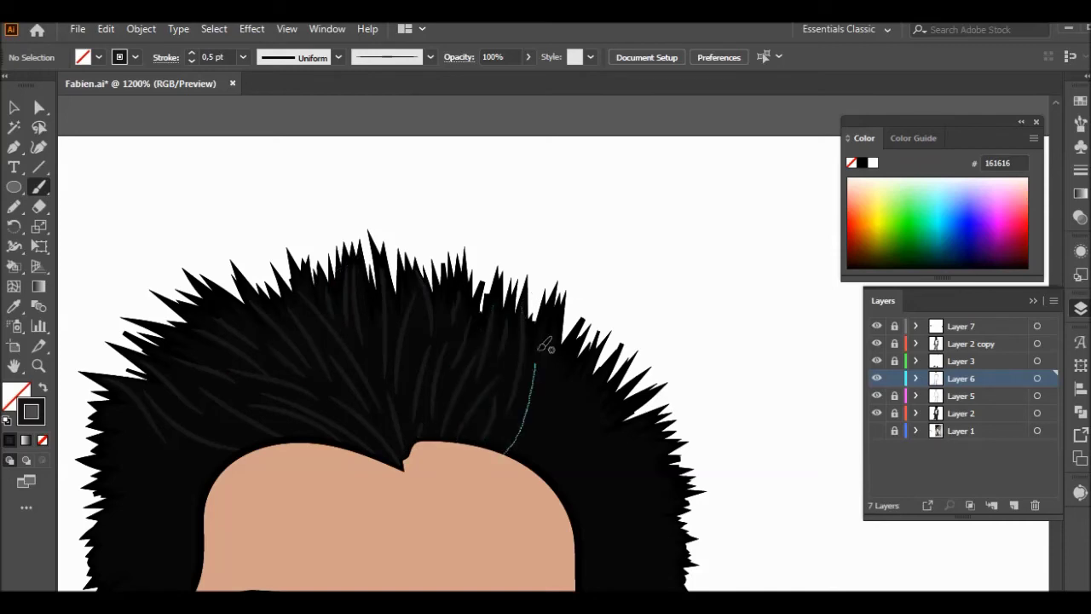
{"action": "left_click_drag", "start_coordinate": [540, 345], "coordinate": [541, 346]}
{"action": "scroll", "coordinate": [625, 367], "scroll_direction": "down", "scroll_amount": 3}
{"action": "scroll", "coordinate": [625, 367], "scroll_direction": "right", "scroll_amount": 2}
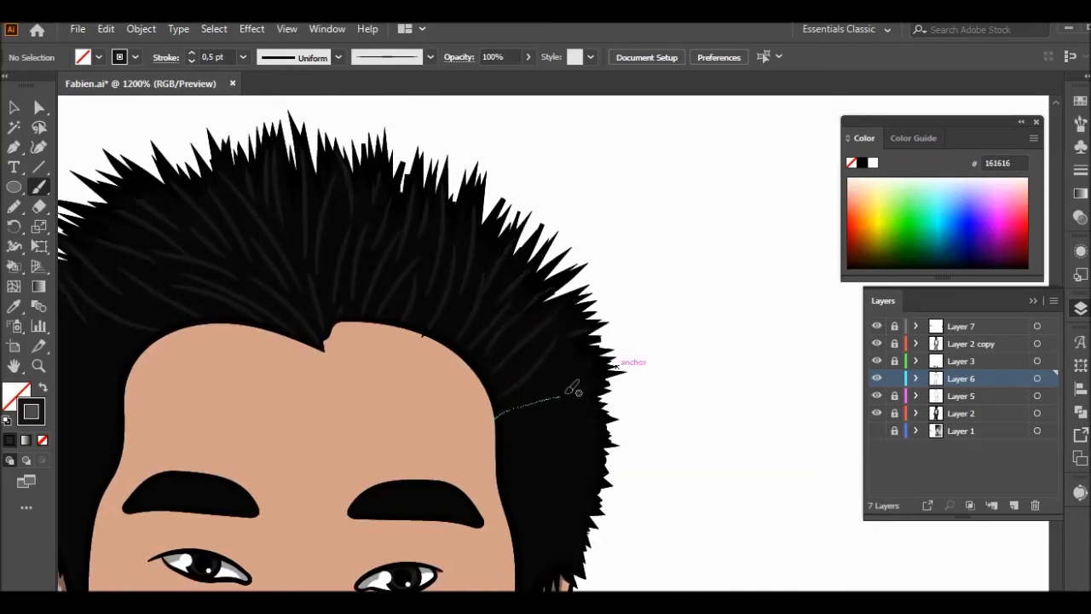
{"action": "scroll", "coordinate": [571, 420], "scroll_direction": "down", "scroll_amount": 2}
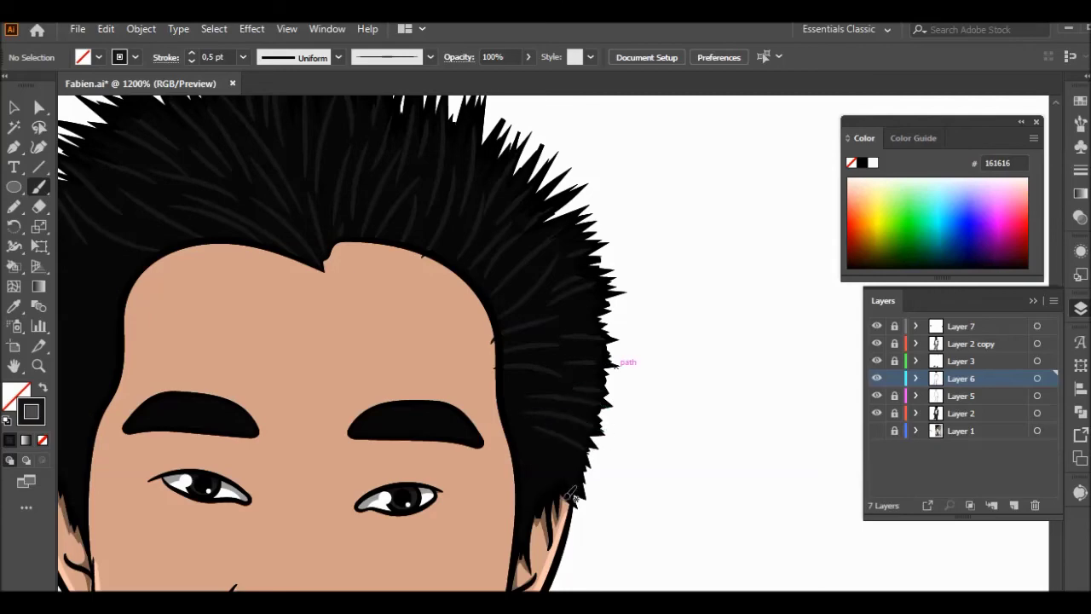
- Refine strand anchors with Direct Selection and paint another strand on the hair's side
{"action": "key", "text": "a"}
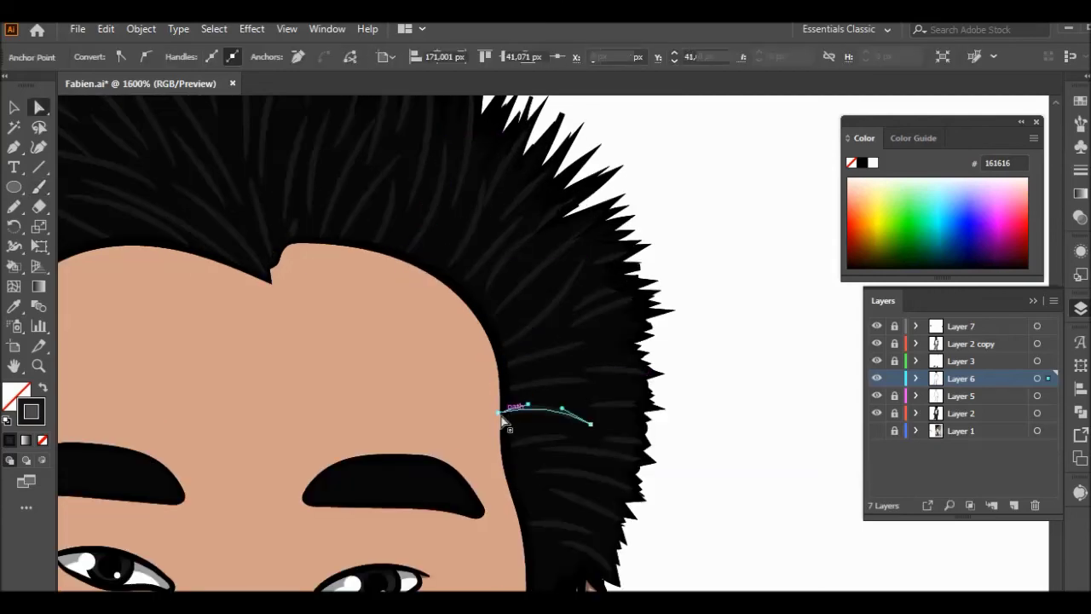
{"action": "key", "text": "b"}
{"action": "scroll", "coordinate": [409, 281], "scroll_direction": "up", "scroll_amount": 2}
{"action": "left_click_drag", "start_coordinate": [392, 265], "coordinate": [422, 290]}
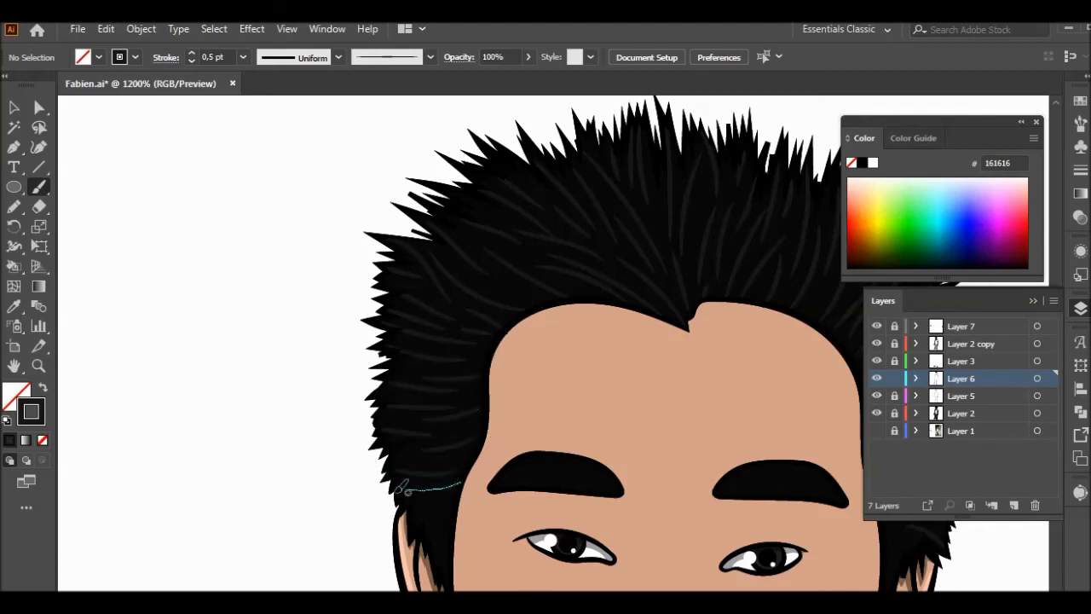
{"action": "right_click", "coordinate": [511, 143]}
{"action": "left_click", "coordinate": [534, 165]}
{"action": "scroll", "coordinate": [320, 232], "scroll_direction": "down", "scroll_amount": 4}
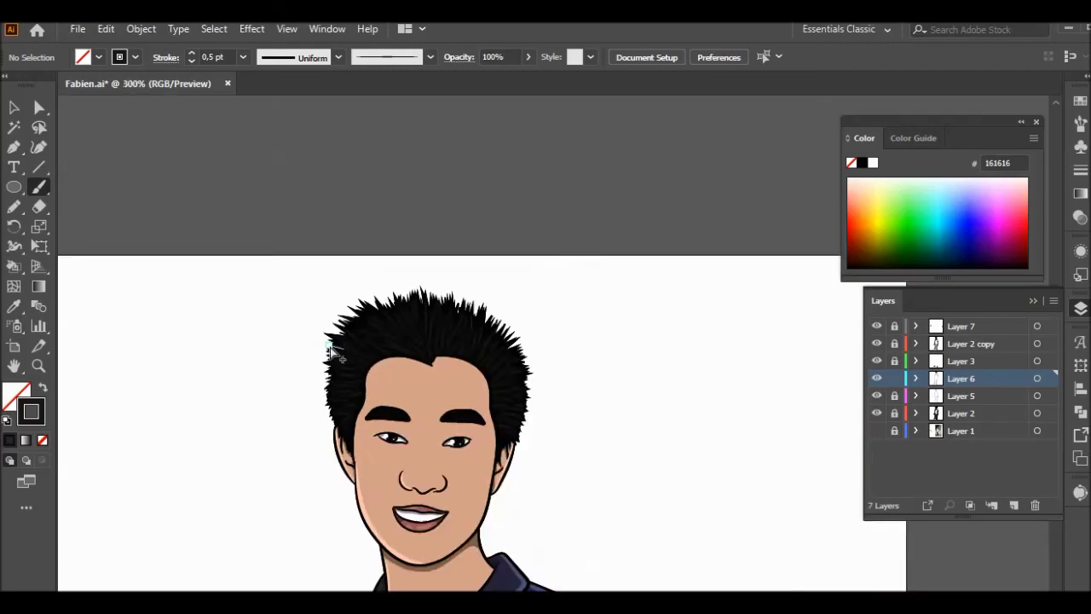
- Dab white blush spots on the cheeks and nose with the Blob Brush
{"action": "scroll", "coordinate": [320, 231], "scroll_direction": "down", "scroll_amount": 1}
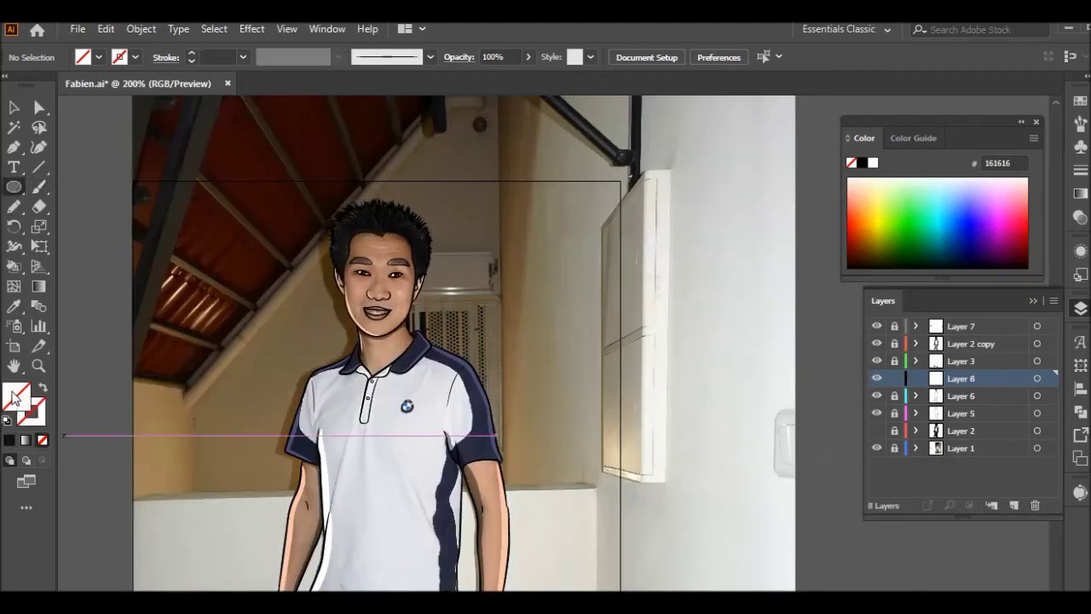
{"action": "key", "text": "shift+b"}
{"action": "scroll", "coordinate": [392, 292], "scroll_direction": "up", "scroll_amount": 5}
{"action": "left_click", "coordinate": [436, 298]}
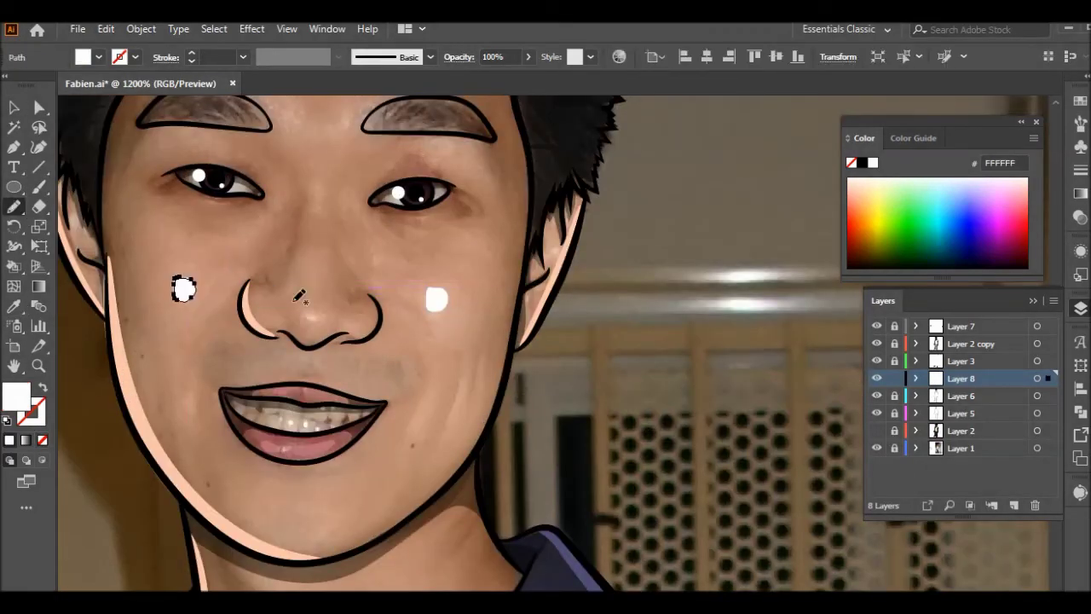
{"action": "scroll", "coordinate": [290, 281], "scroll_direction": "down", "scroll_amount": 4}
{"action": "scroll", "coordinate": [312, 312], "scroll_direction": "down", "scroll_amount": 1}
{"action": "scroll", "coordinate": [312, 312], "scroll_direction": "up", "scroll_amount": 7}
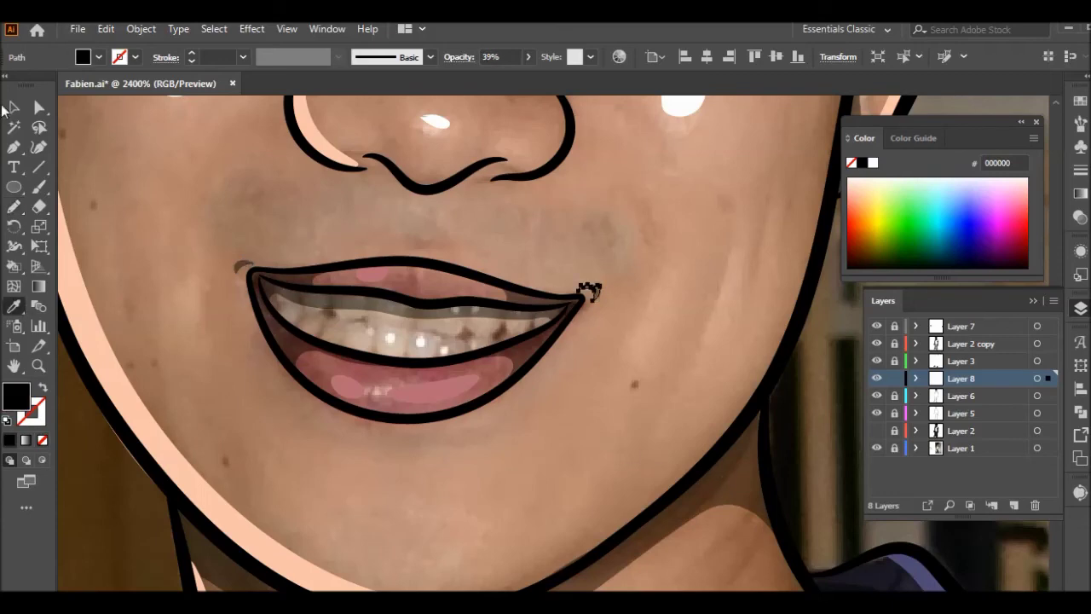
{"action": "key", "text": "v"}
{"action": "scroll", "coordinate": [585, 289], "scroll_direction": "down", "scroll_amount": 5}
{"action": "scroll", "coordinate": [509, 333], "scroll_direction": "up", "scroll_amount": 1}
- Select the white spots and apply a Gaussian Blur to soften them
{"action": "left_click", "coordinate": [558, 332]}
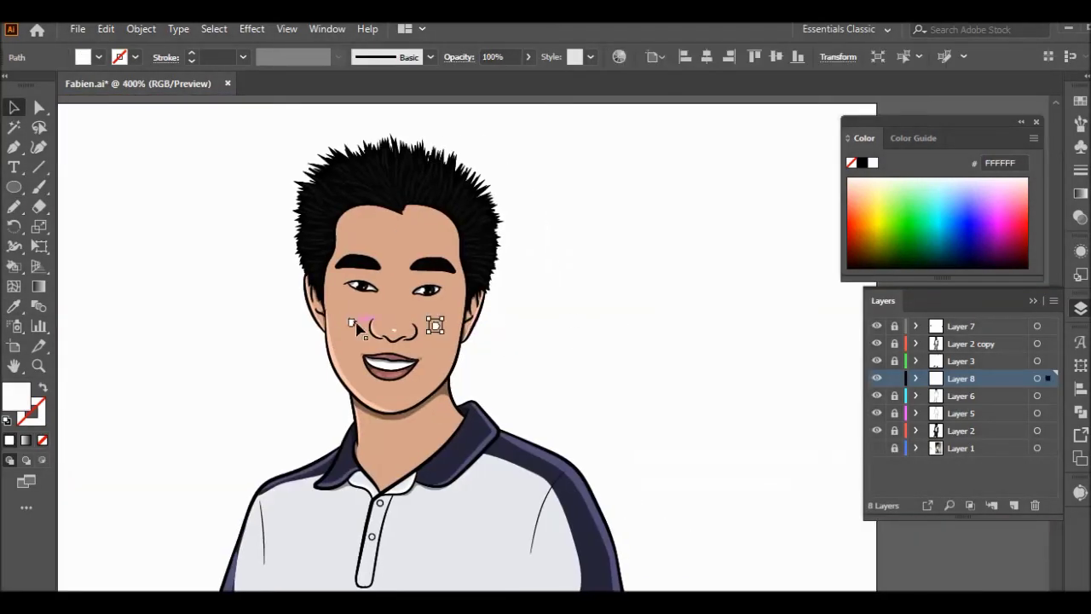
{"action": "left_click", "coordinate": [251, 28]}
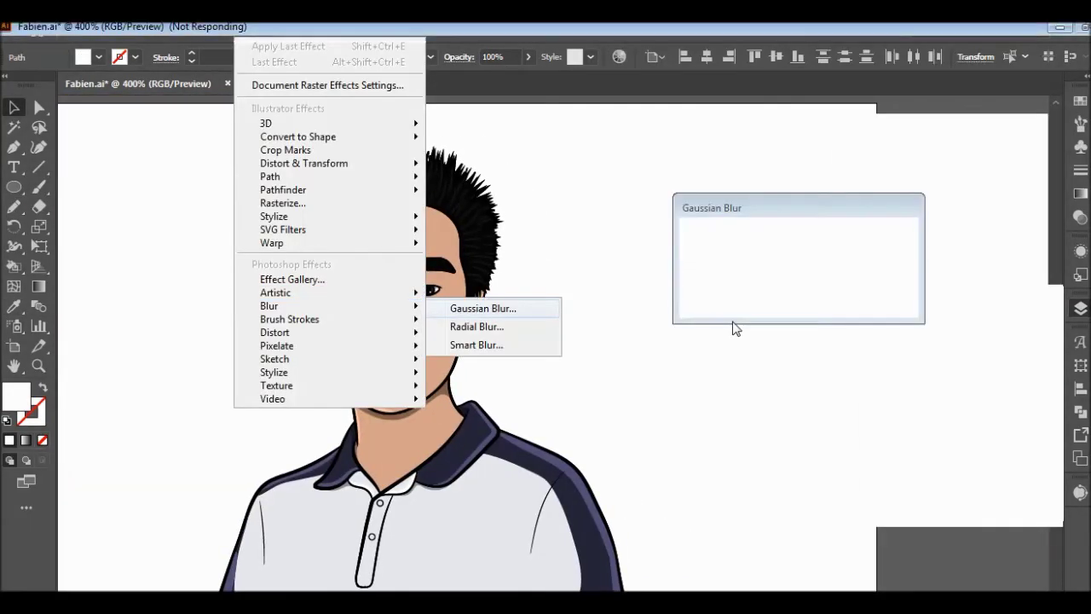
{"action": "left_click", "coordinate": [723, 282]}
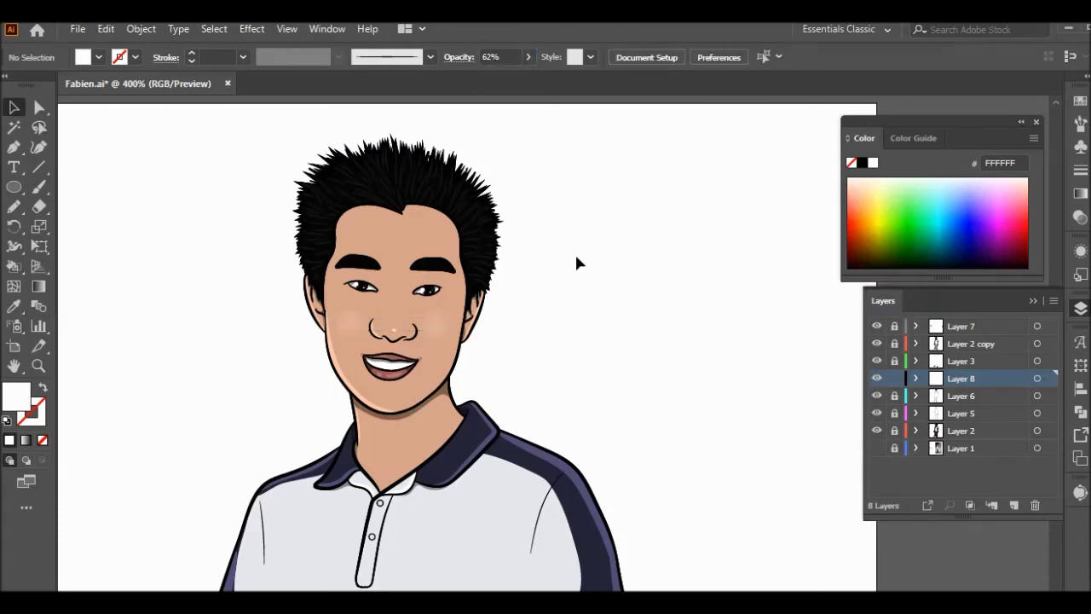
{"action": "left_click", "coordinate": [786, 282]}
{"action": "left_click", "coordinate": [599, 227]}
{"action": "left_click", "coordinate": [623, 260]}
{"action": "scroll", "coordinate": [625, 253], "scroll_direction": "down", "scroll_amount": 2}
{"action": "scroll", "coordinate": [626, 253], "scroll_direction": "down", "scroll_amount": 1}
{"action": "scroll", "coordinate": [681, 289], "scroll_direction": "down", "scroll_amount": 5}
{"action": "scroll", "coordinate": [681, 295], "scroll_direction": "up", "scroll_amount": 3}
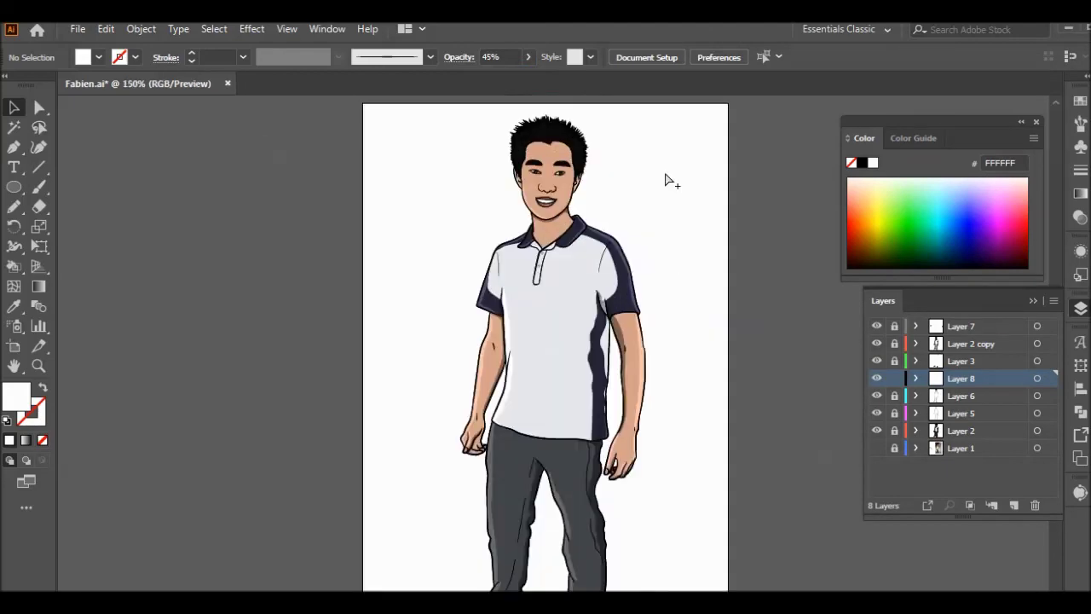
{"action": "scroll", "coordinate": [664, 175], "scroll_direction": "up", "scroll_amount": 1}
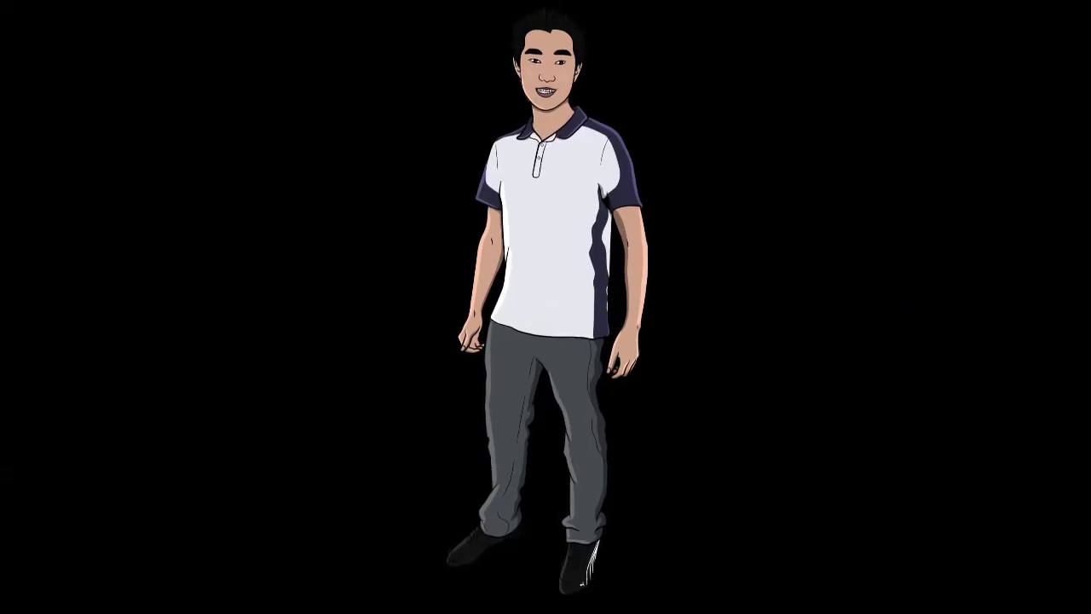